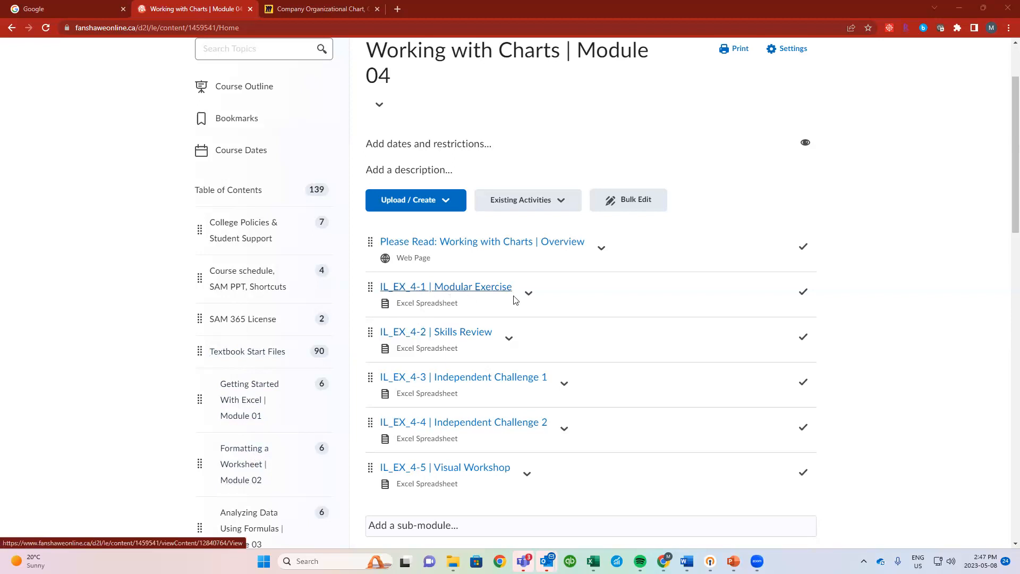
Step: Switch to the IL_EX_4-1 workbook in Excel, zoom in on the sheet, and enable editing
mouse_move(593, 561)
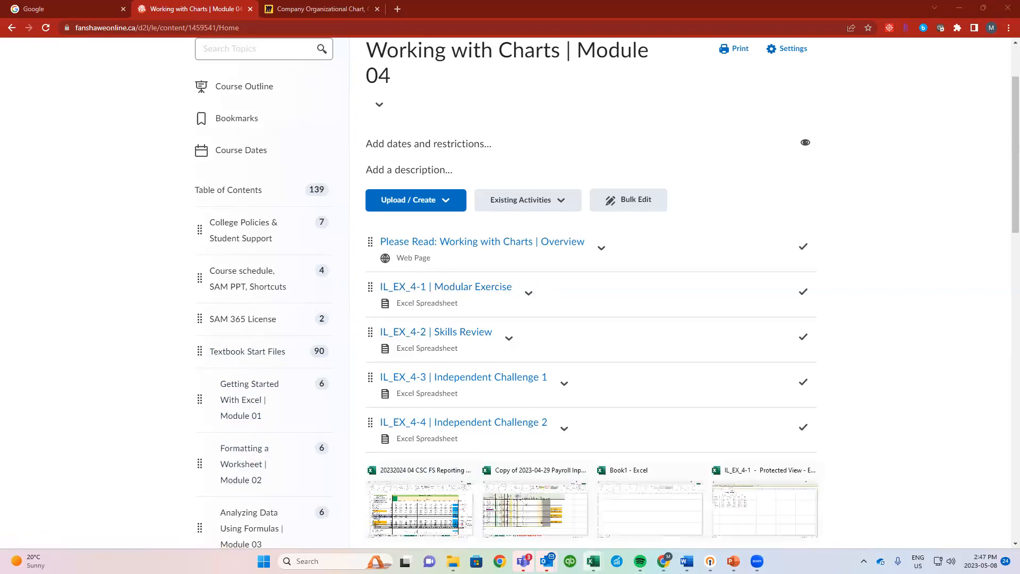
click(744, 511)
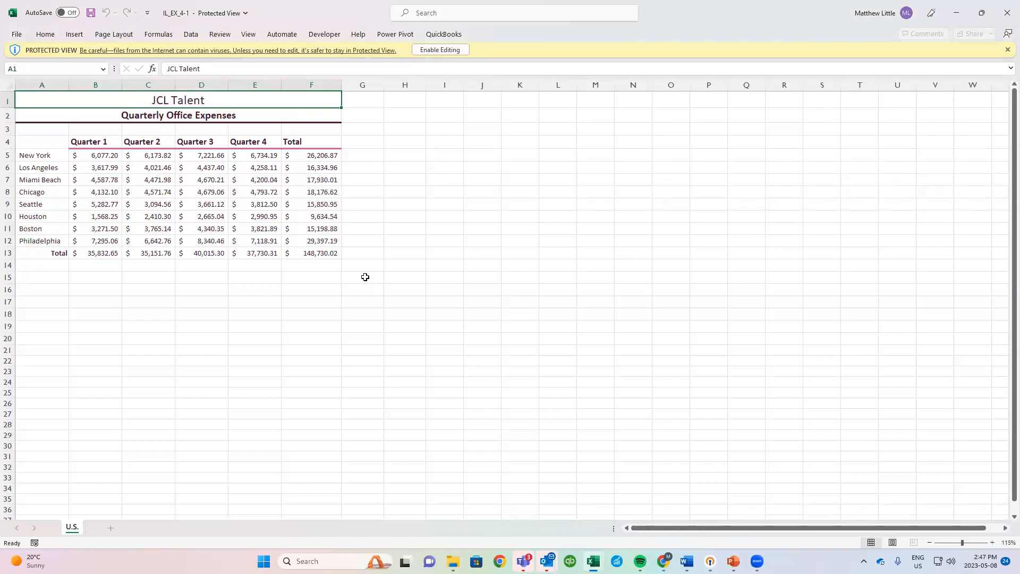
ctrl+scroll(367, 277, up, 2)
click(449, 50)
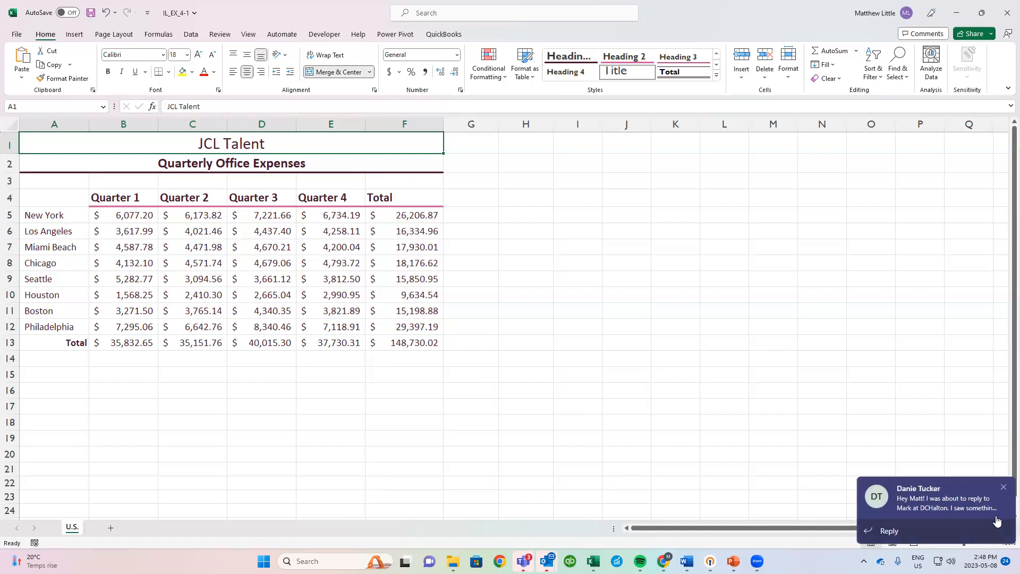
click(880, 387)
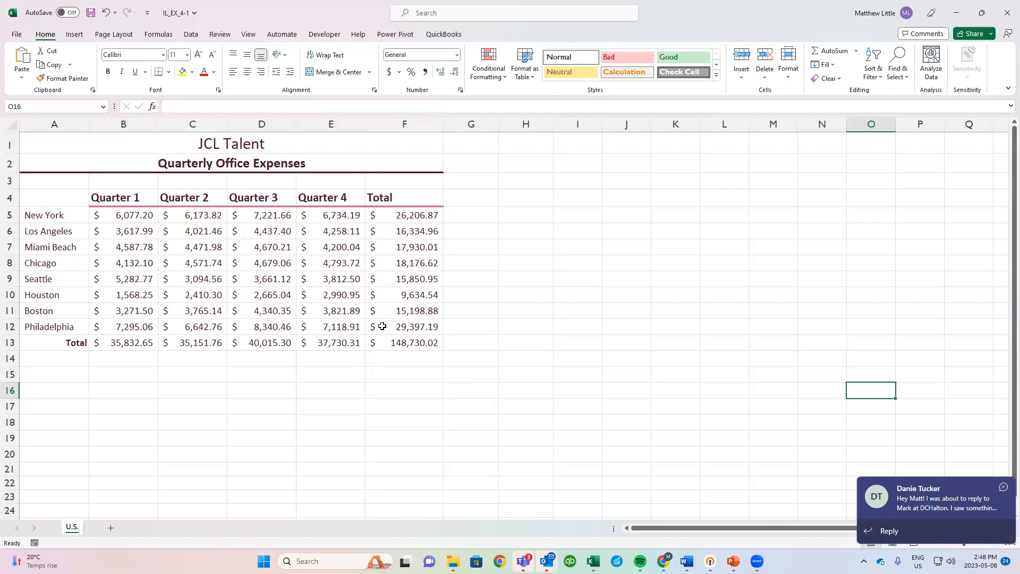
Step: Insert a clustered column chart from the quarterly expenses per city in A4:E12, leaving out the totals
click(126, 234)
click(48, 202)
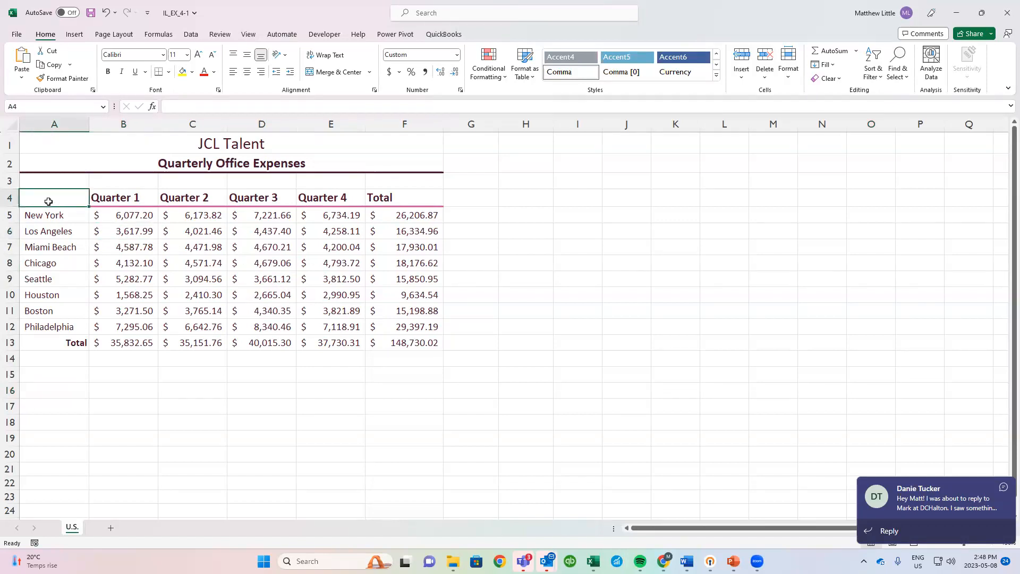
drag(40, 201, 321, 323)
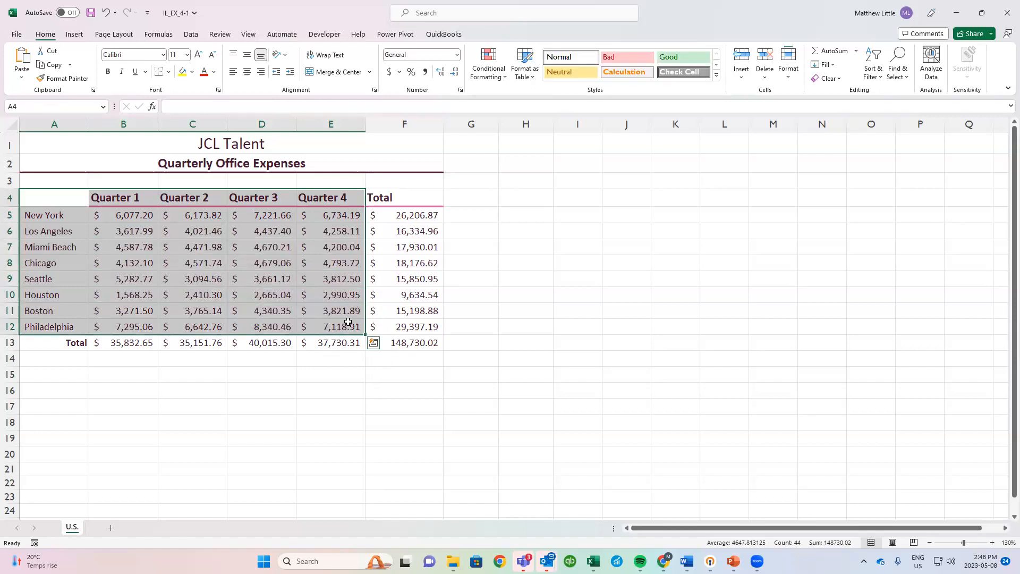
click(374, 342)
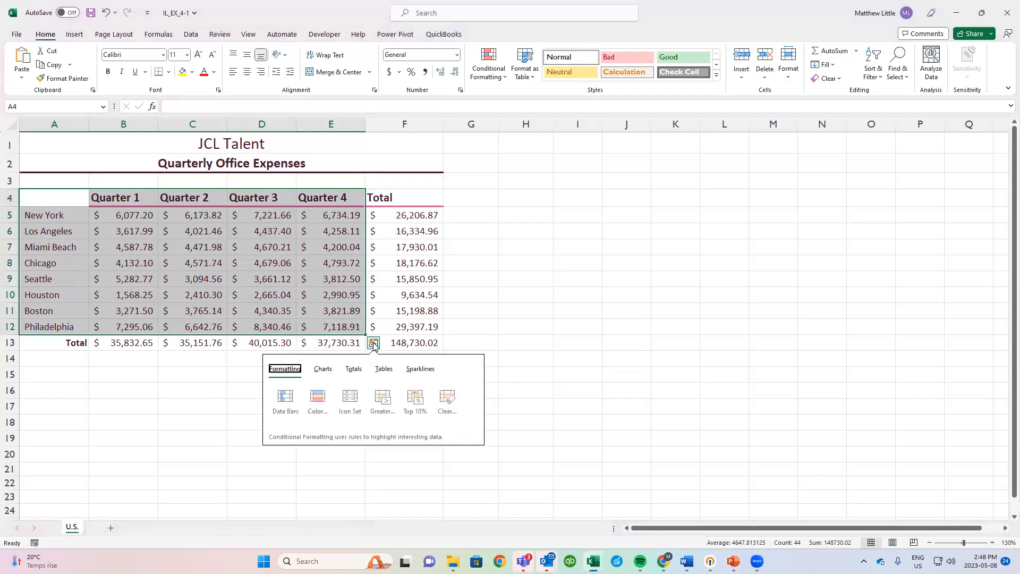
click(329, 374)
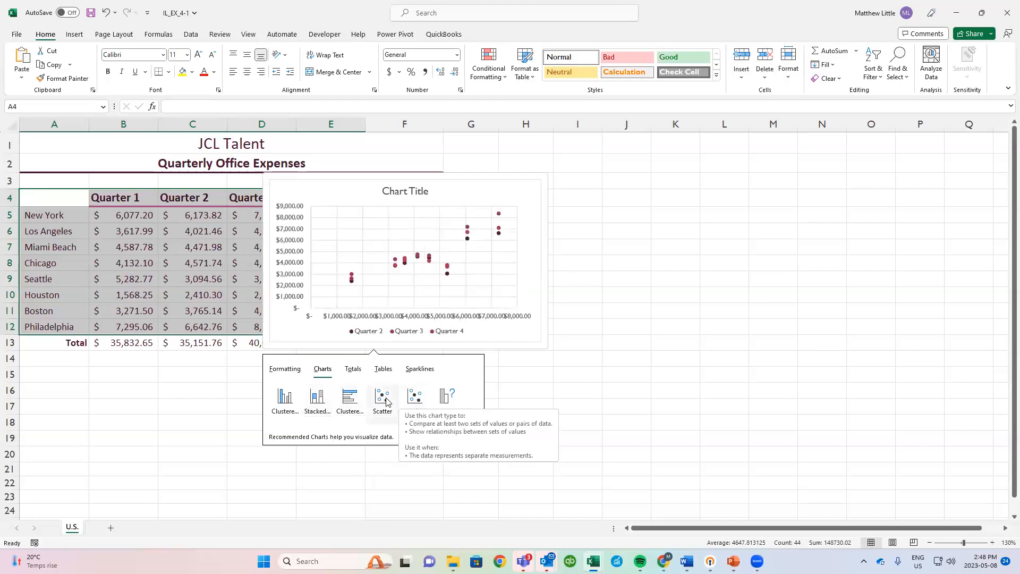
click(285, 402)
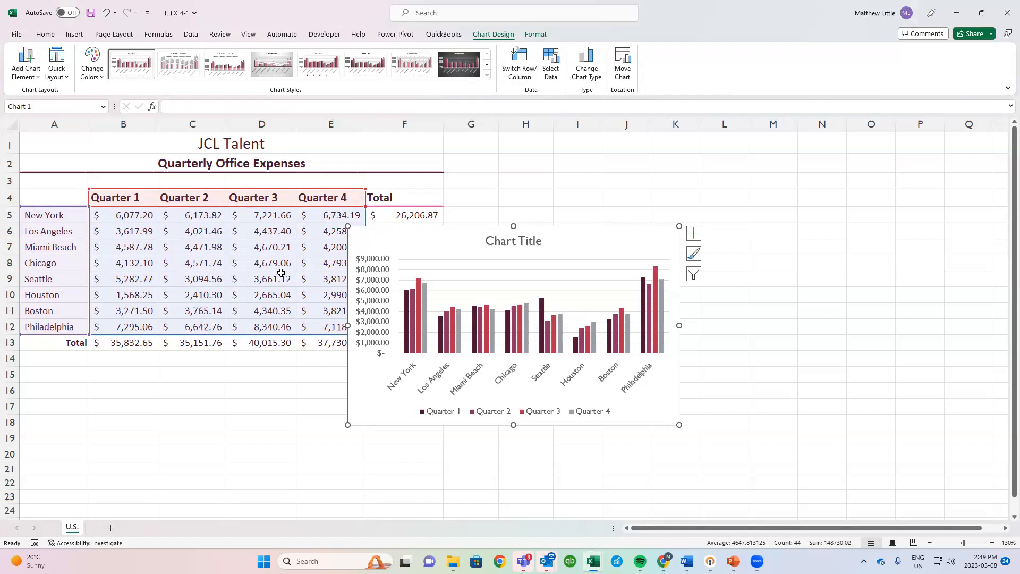
Step: Swap the chart's rows and columns, and swap them back so the cities form the categories
click(522, 76)
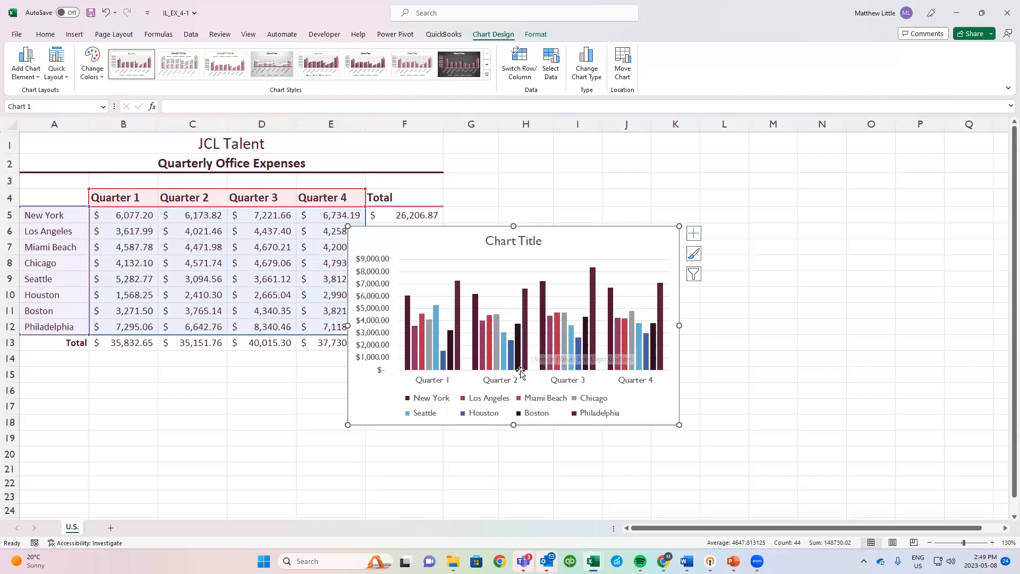
click(523, 70)
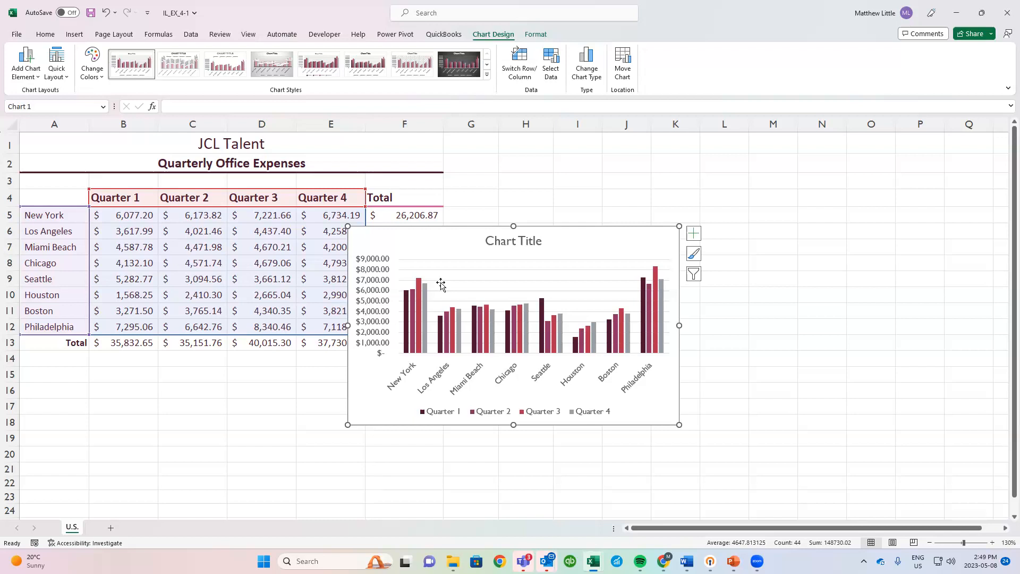
Step: Change the chart title to "JCL Quarterly Expenses"
click(525, 242)
text(JCL)
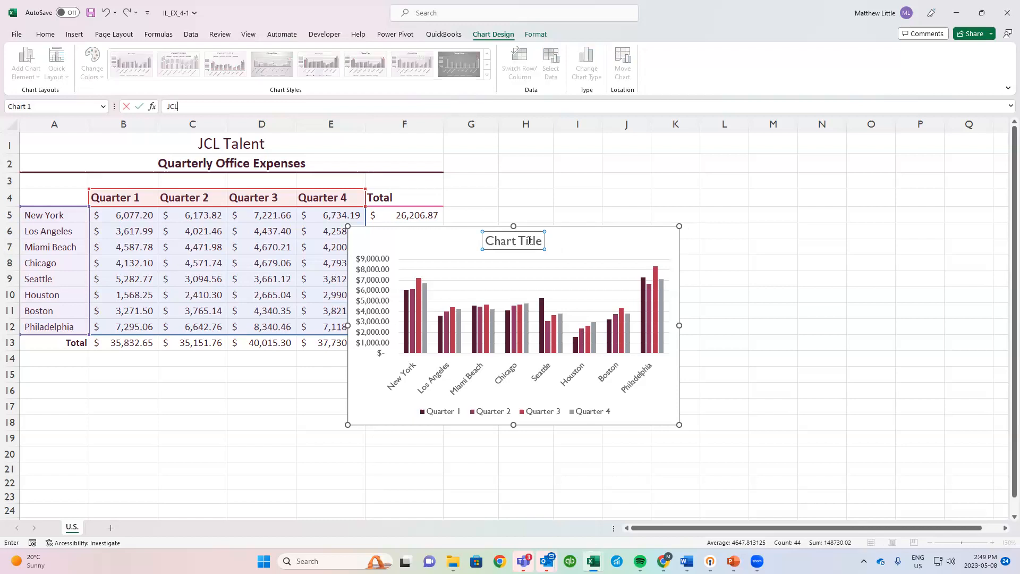
text( Quarterly Expenses)
click(138, 106)
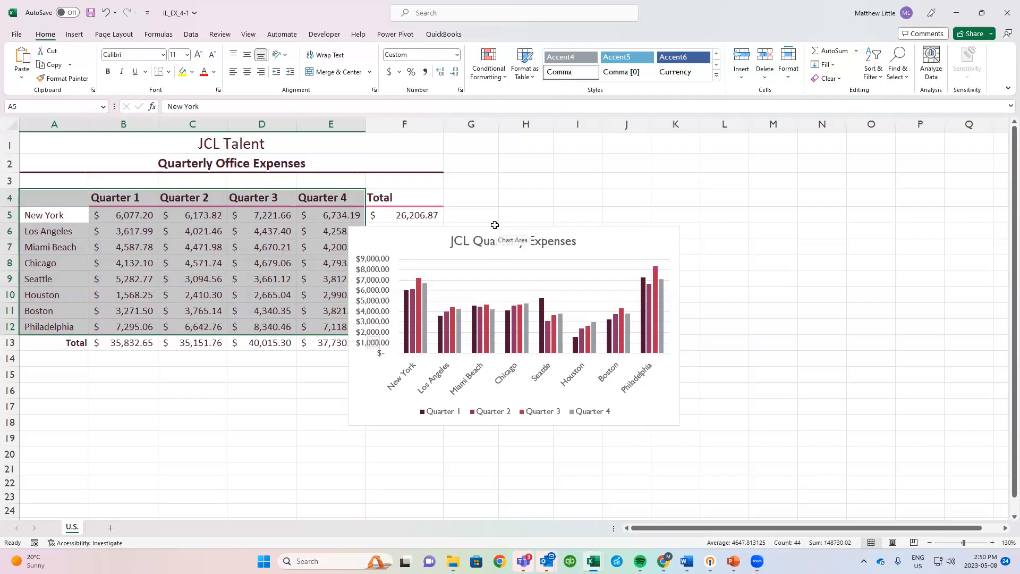
Step: Examine the available chart elements, chart styles and data filters for the expenses chart
click(671, 244)
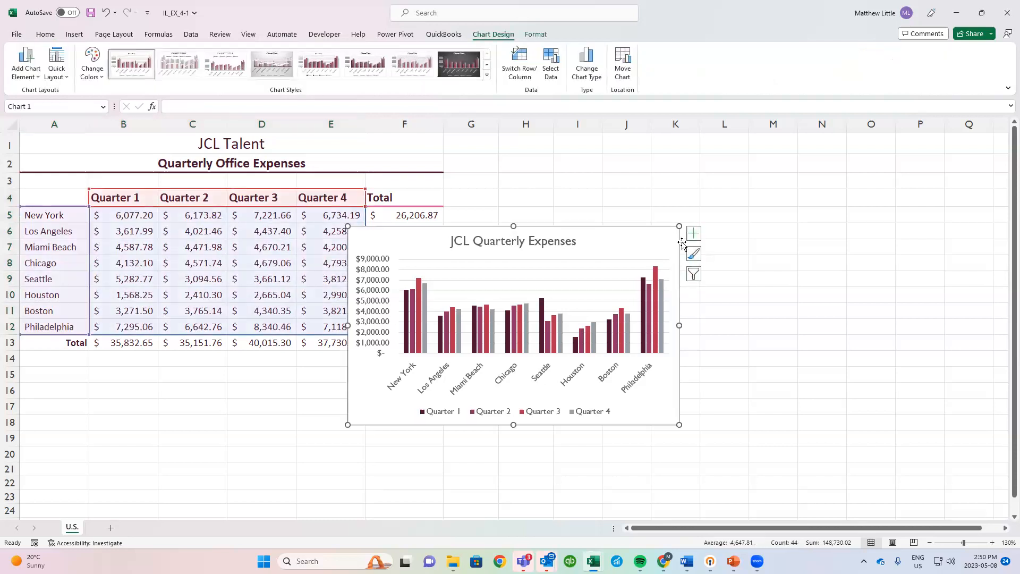
click(692, 237)
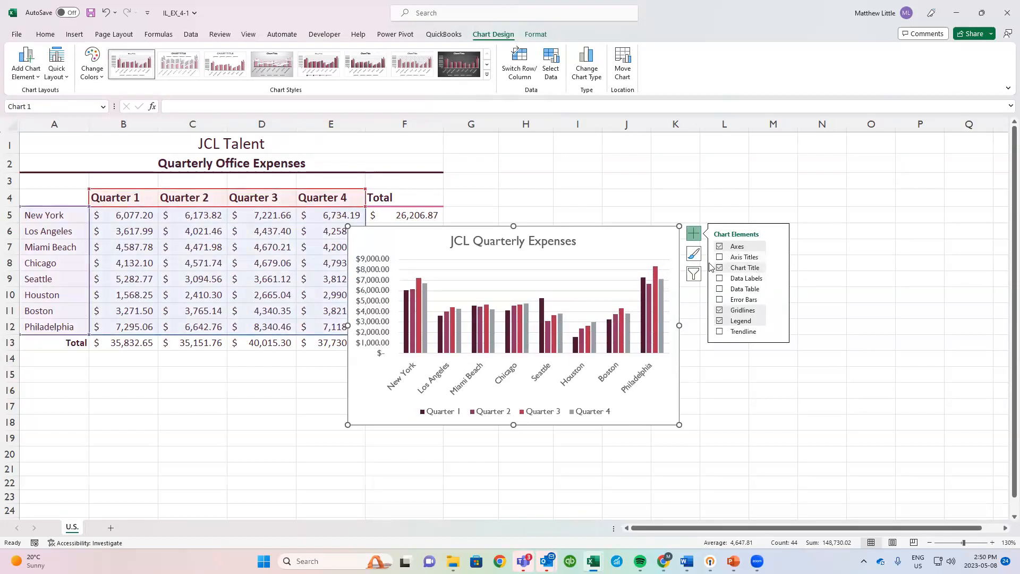
click(693, 254)
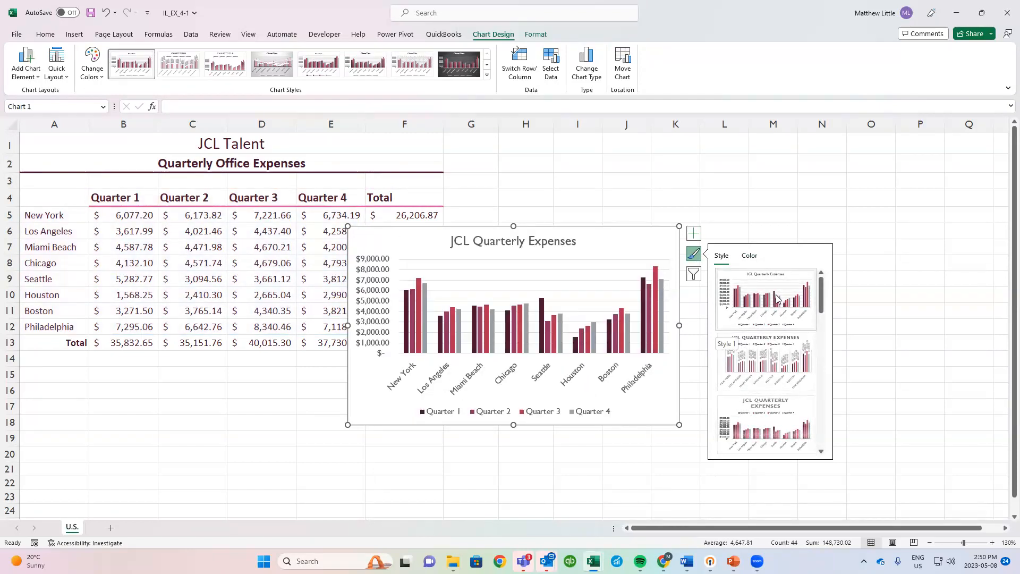
click(694, 273)
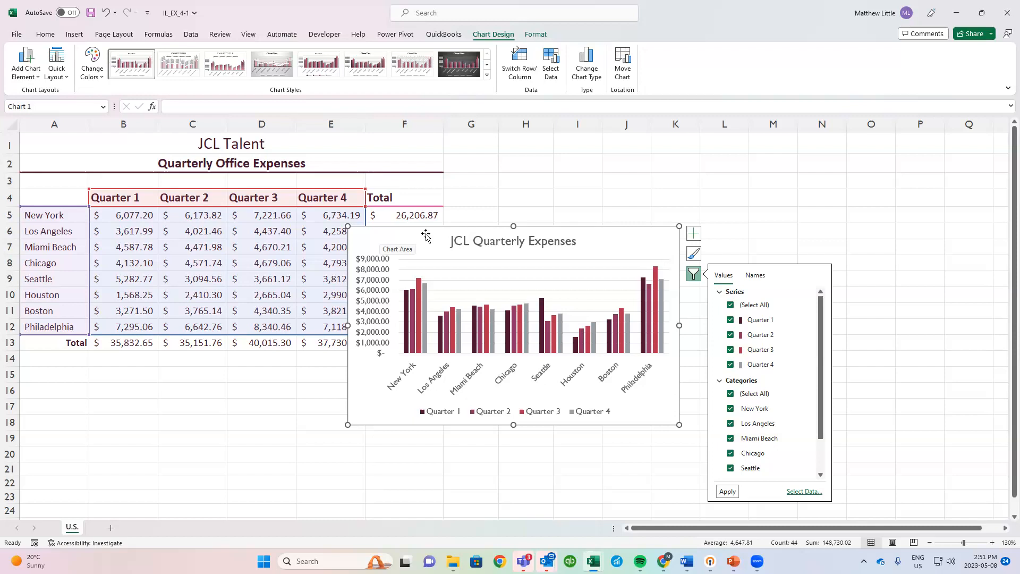
Step: Move the chart below the data so it starts at cell A16, and widen it to the end of column G
drag(421, 234, 92, 391)
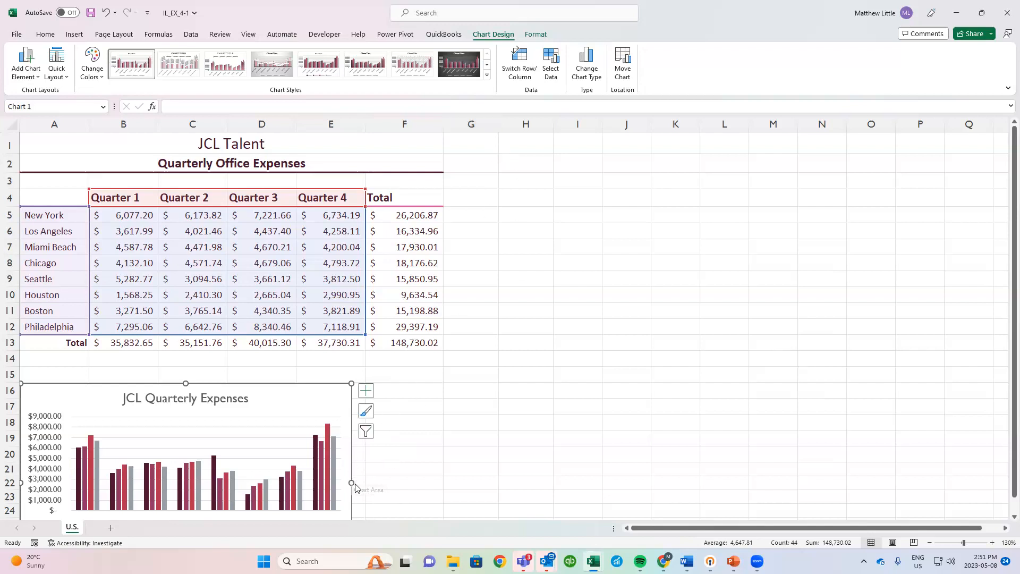
drag(352, 483, 497, 472)
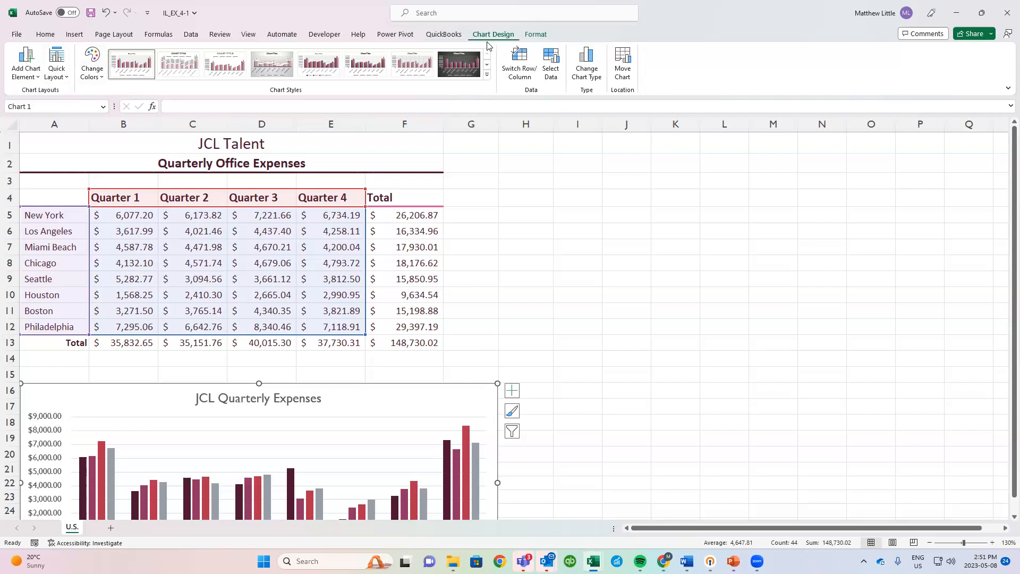
Step: Apply the quick layout Layout 1 to the chart
click(57, 74)
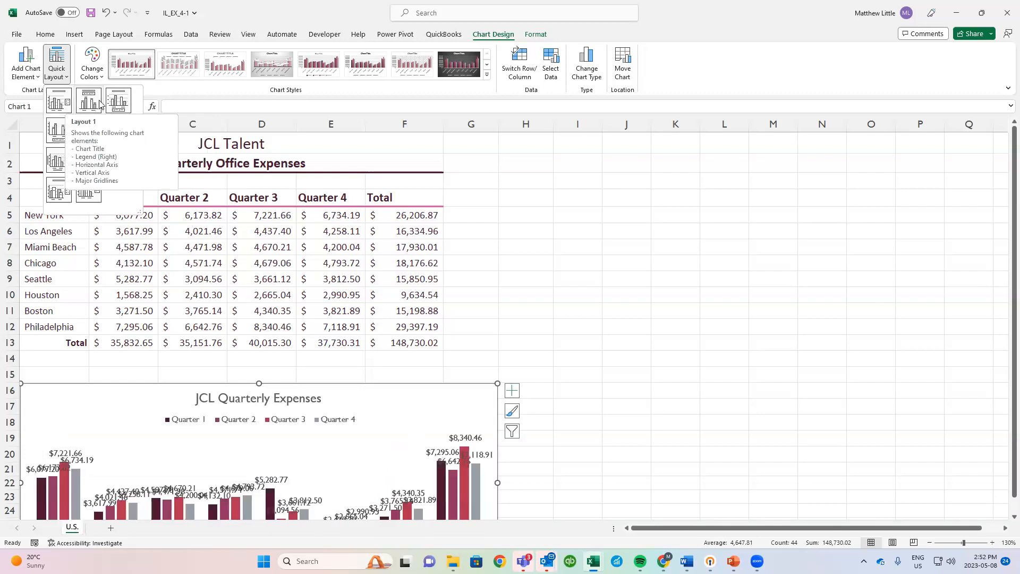
click(62, 113)
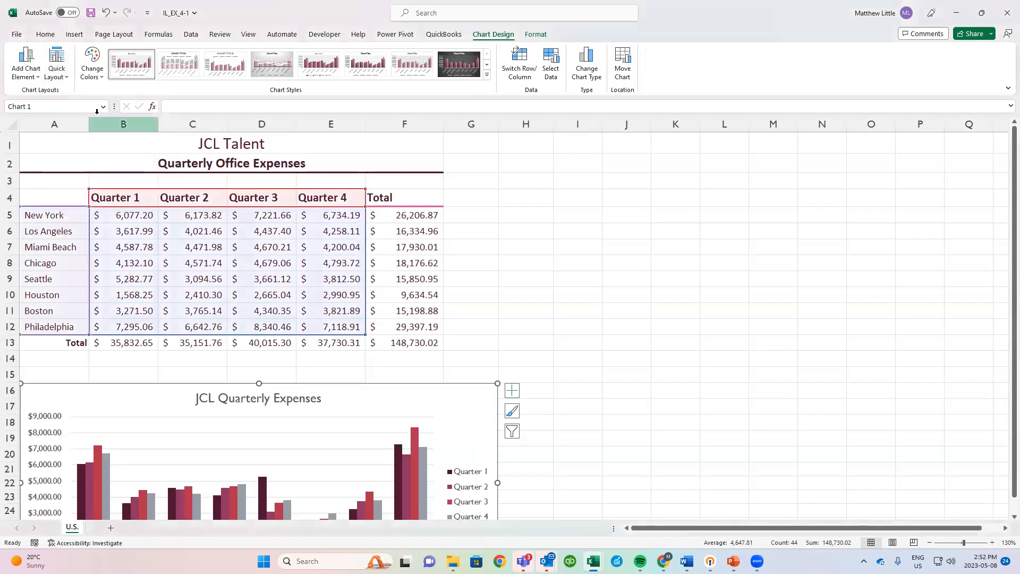
Step: Move the chart legend to the lower-right corner of the chart area
scroll(600, 419, down, 4)
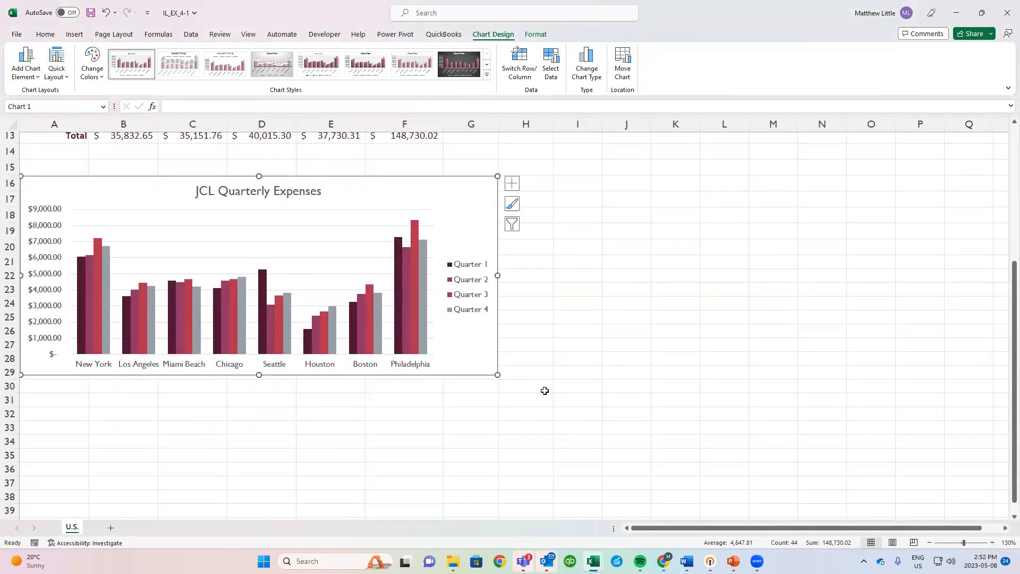
click(470, 280)
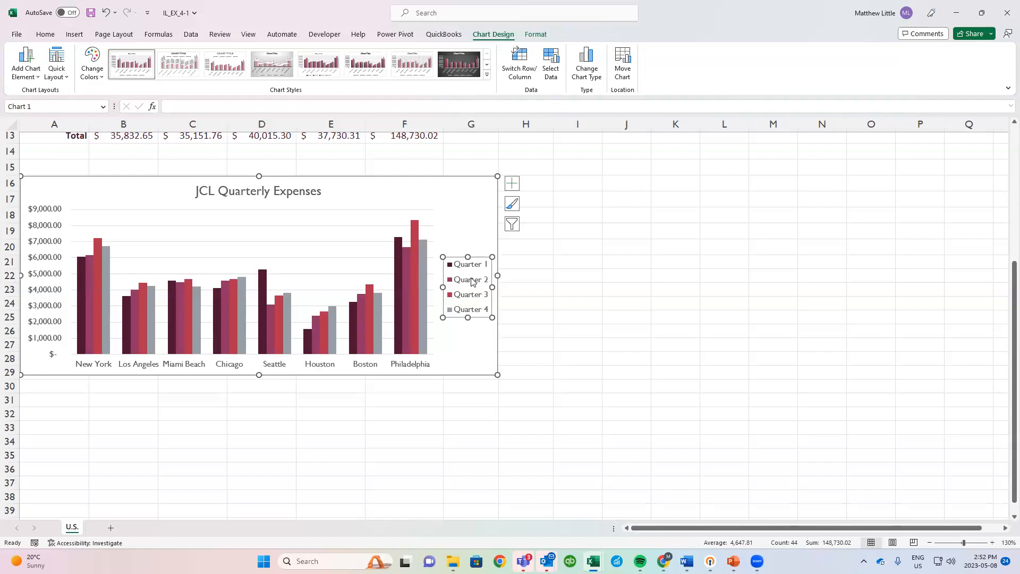
drag(473, 287, 497, 306)
drag(496, 307, 477, 327)
click(485, 333)
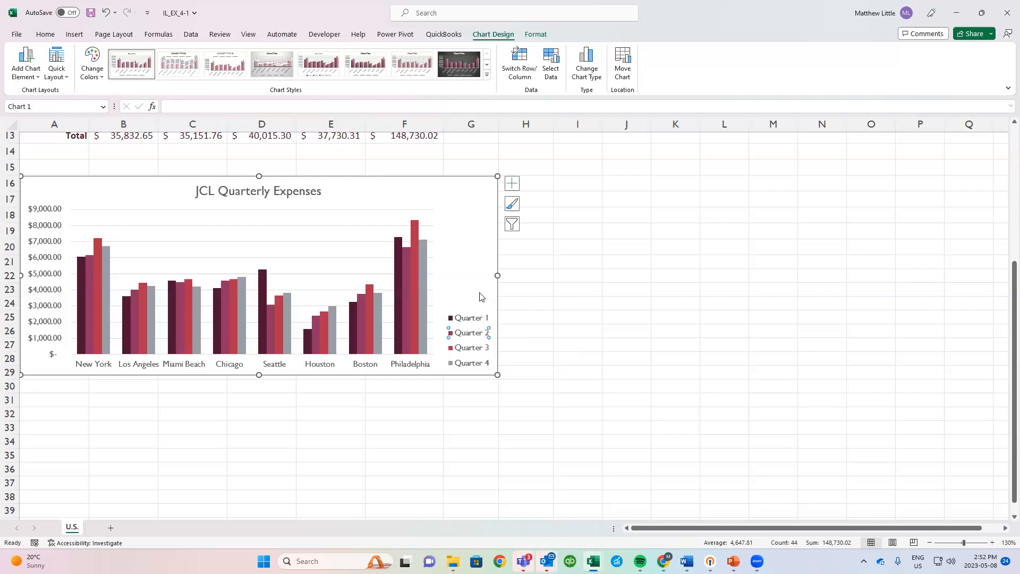
mouse_move(478, 332)
mouse_down()
mouse_move(477, 278)
mouse_move(475, 298)
mouse_move(440, 289)
mouse_move(449, 221)
mouse_move(452, 272)
mouse_move(388, 273)
mouse_move(463, 275)
mouse_move(483, 201)
mouse_move(463, 280)
mouse_move(307, 228)
mouse_move(246, 221)
mouse_move(375, 264)
mouse_move(457, 253)
mouse_move(469, 324)
mouse_move(489, 216)
mouse_move(471, 322)
mouse_up()
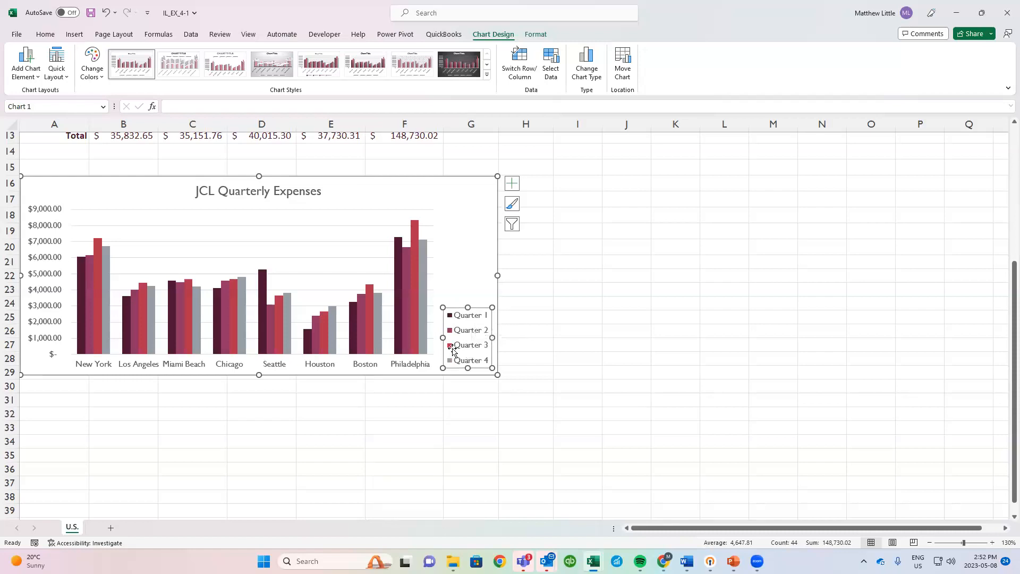
Step: Preview the Bottom placement for the chart legend without applying it
click(513, 192)
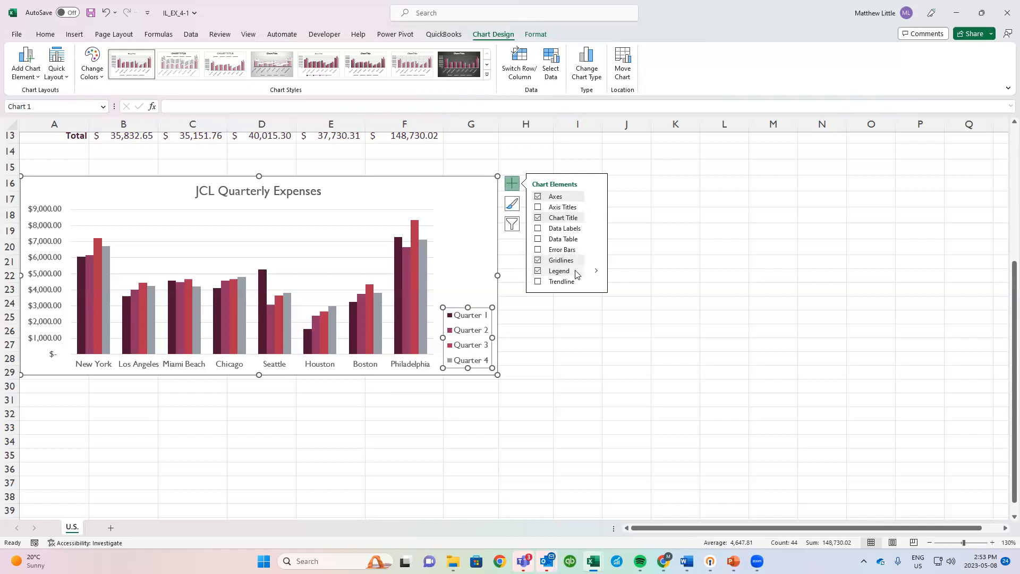
click(597, 272)
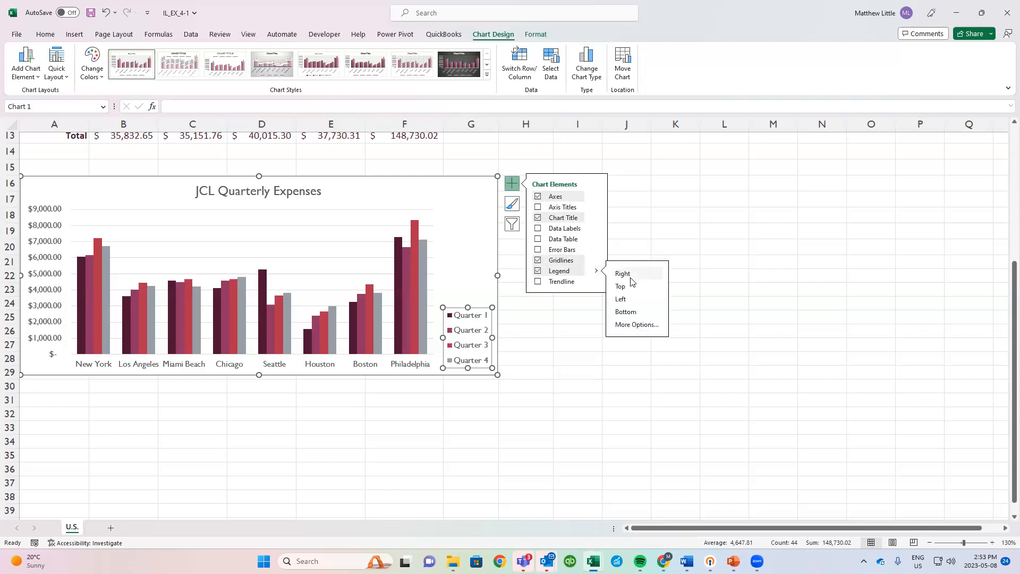
click(627, 312)
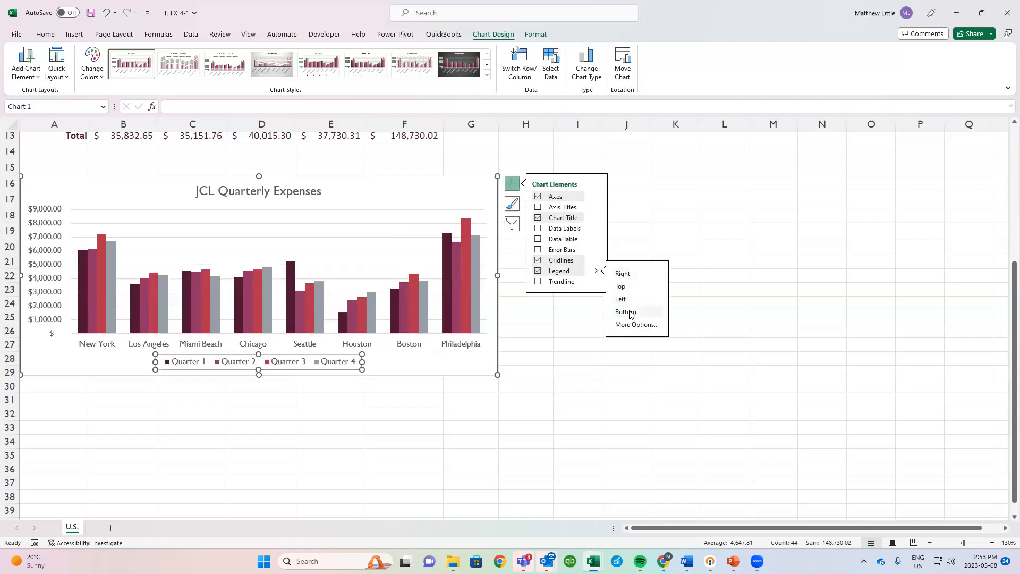
click(634, 248)
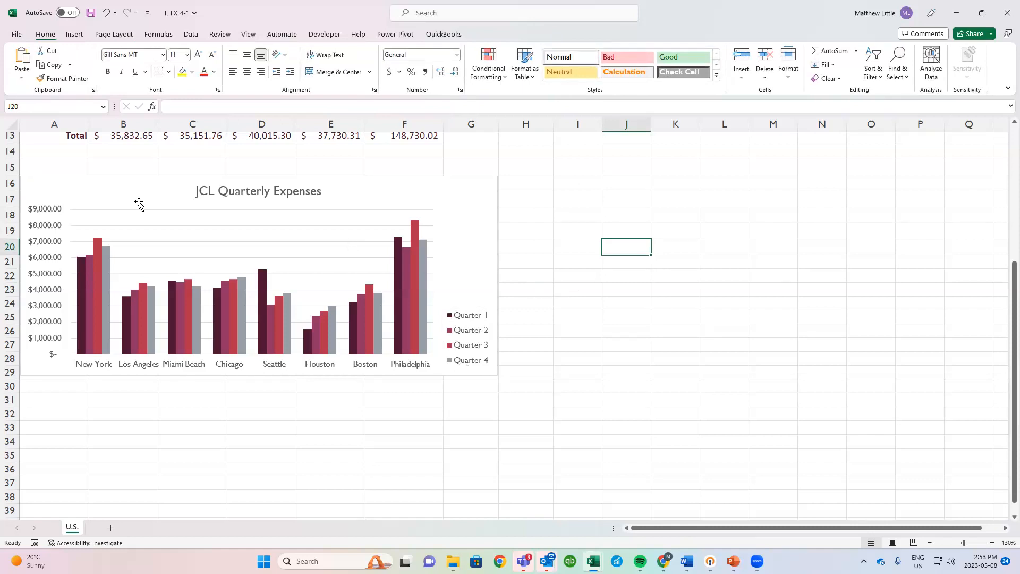
Step: Change the city name in cell A7 to "Miami"
scroll(136, 202, up, 3)
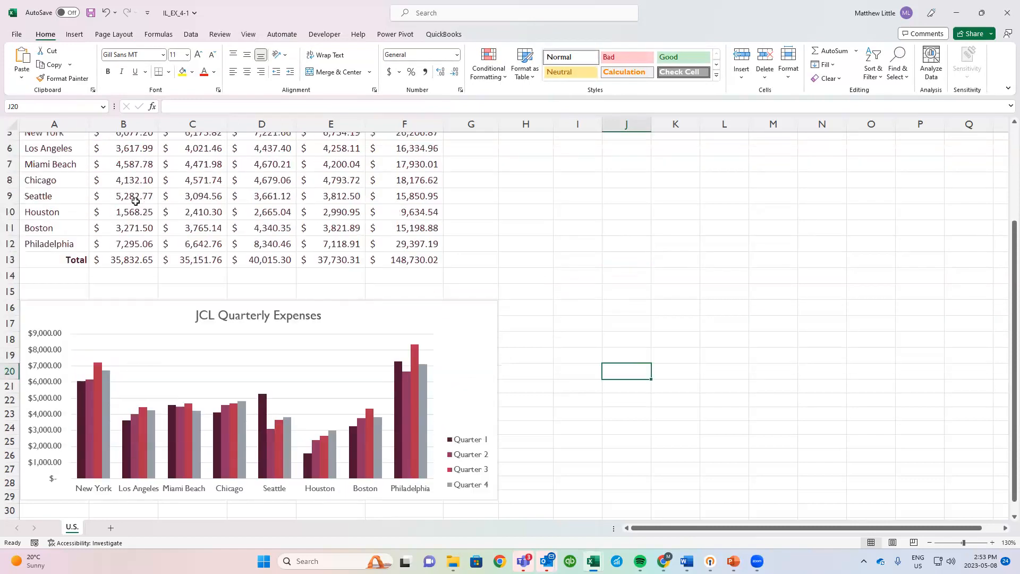
click(65, 166)
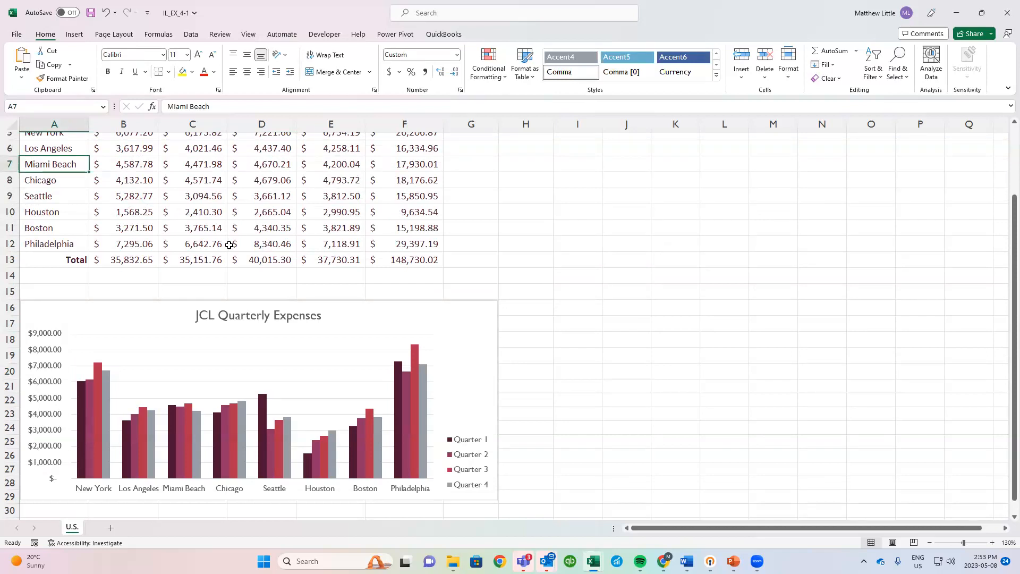
text(Miami)
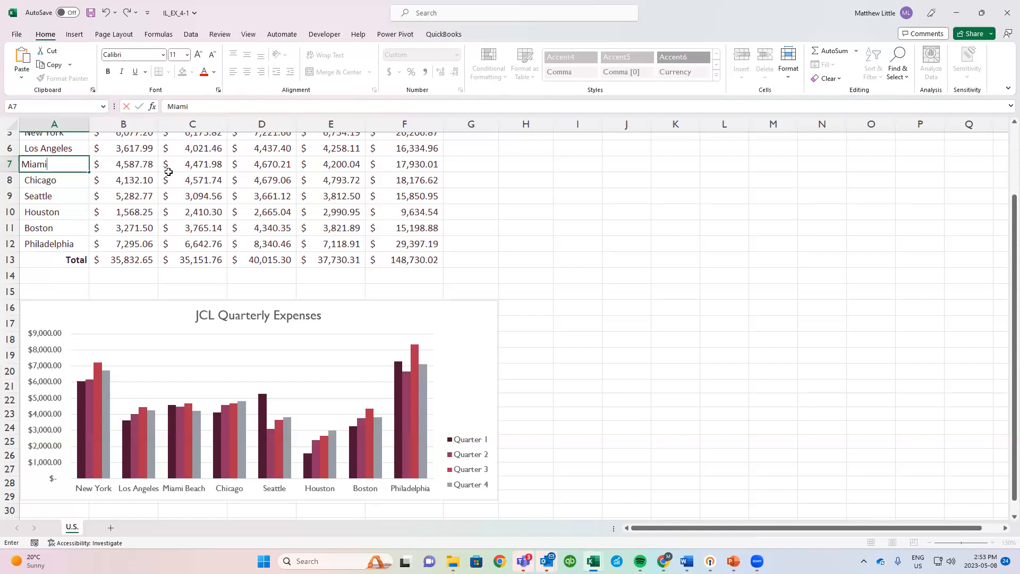
click(138, 107)
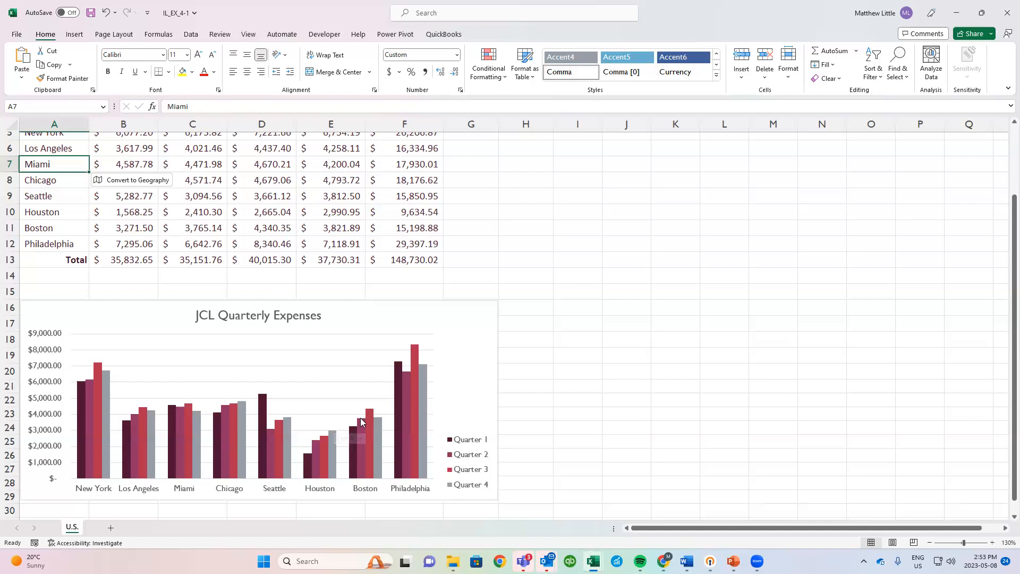
Step: Move the JCL Quarterly Expenses chart from the worksheet to a new chart sheet named "Column"
mouse_move(361, 422)
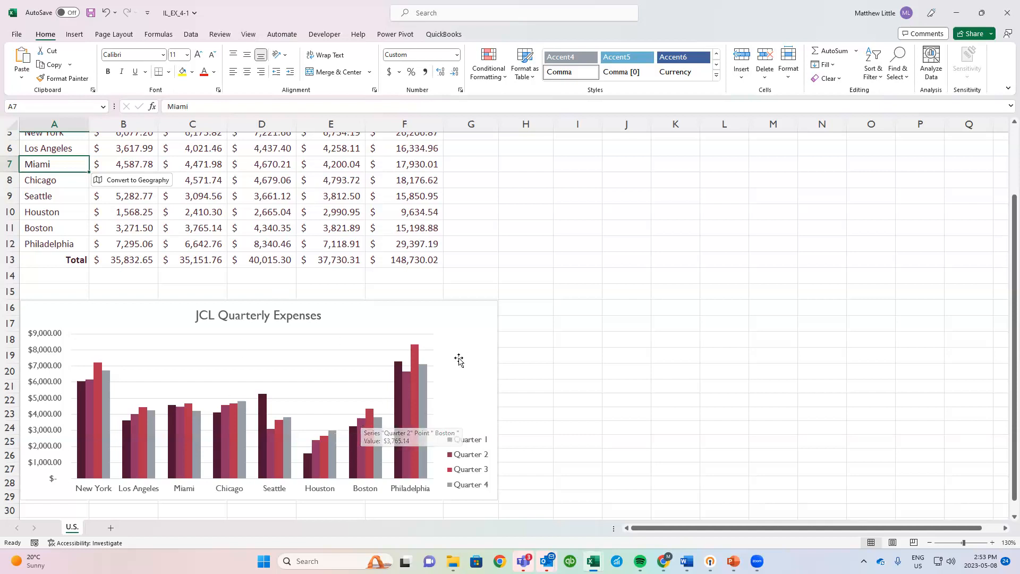
click(481, 335)
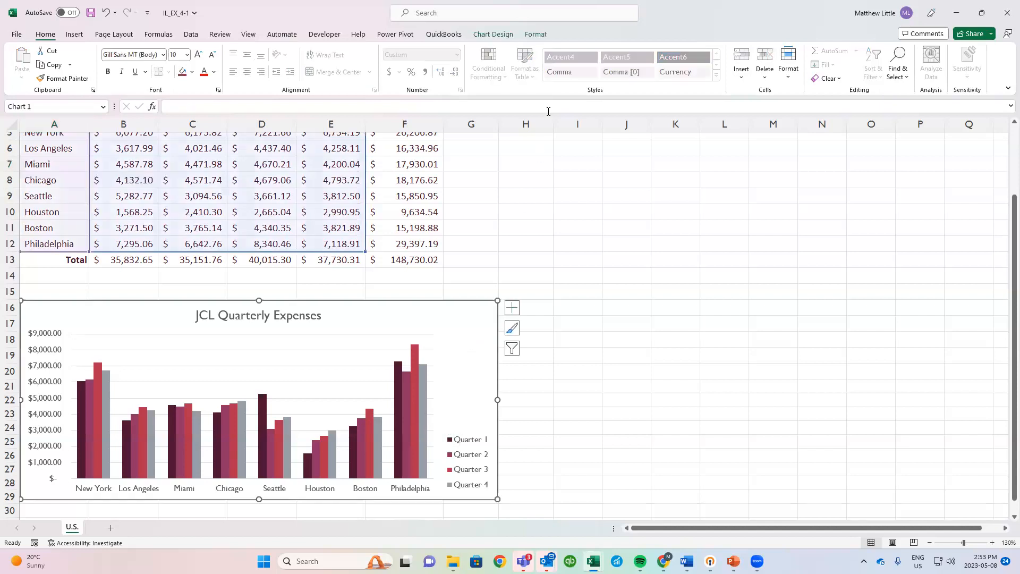
click(491, 36)
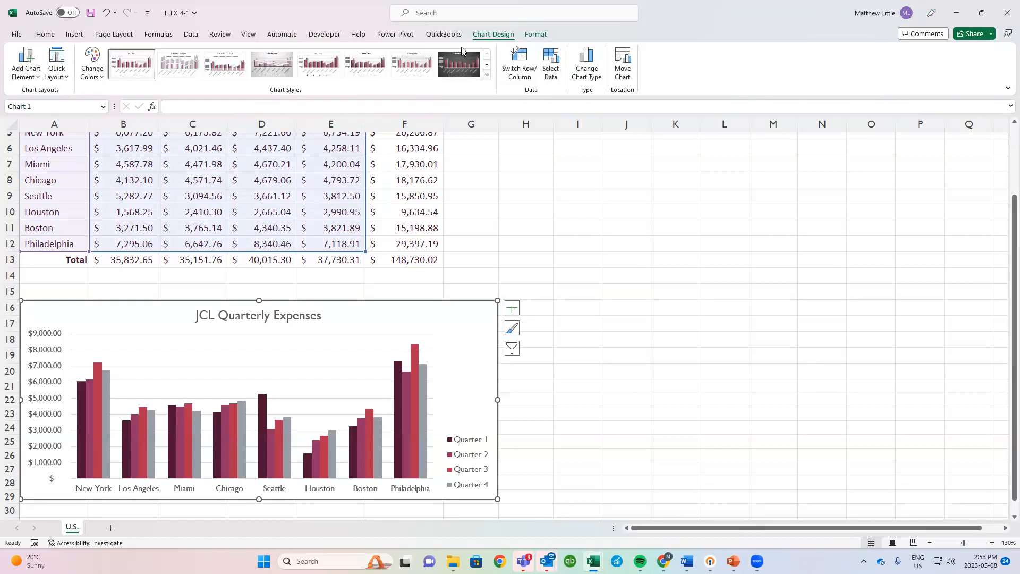
click(620, 79)
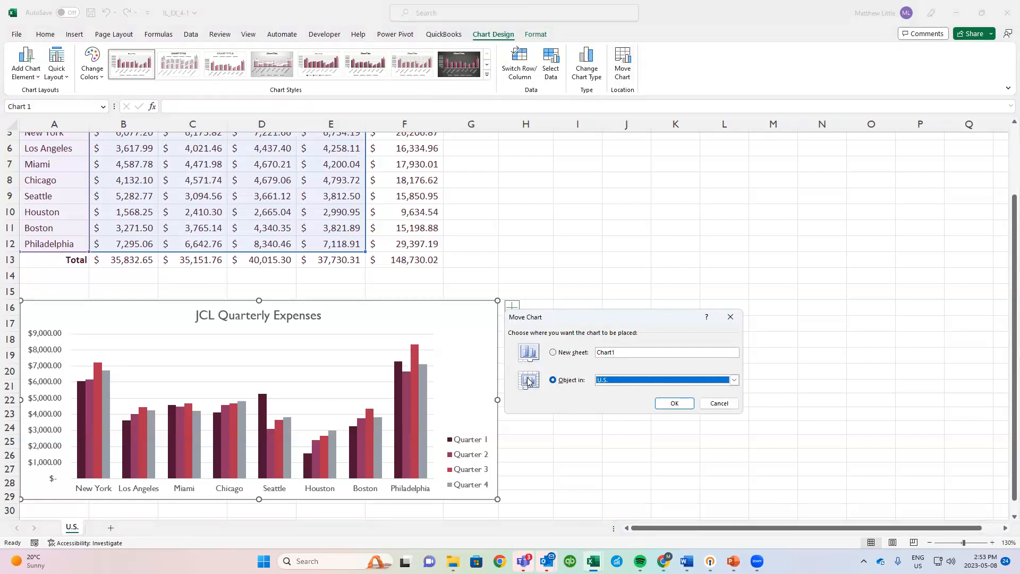
click(554, 356)
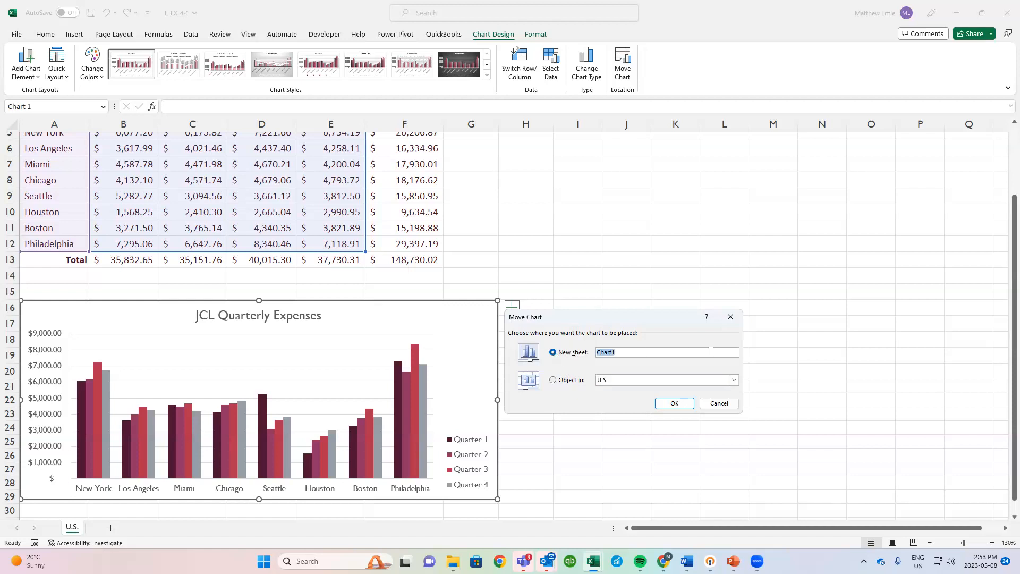
text(Column)
click(683, 403)
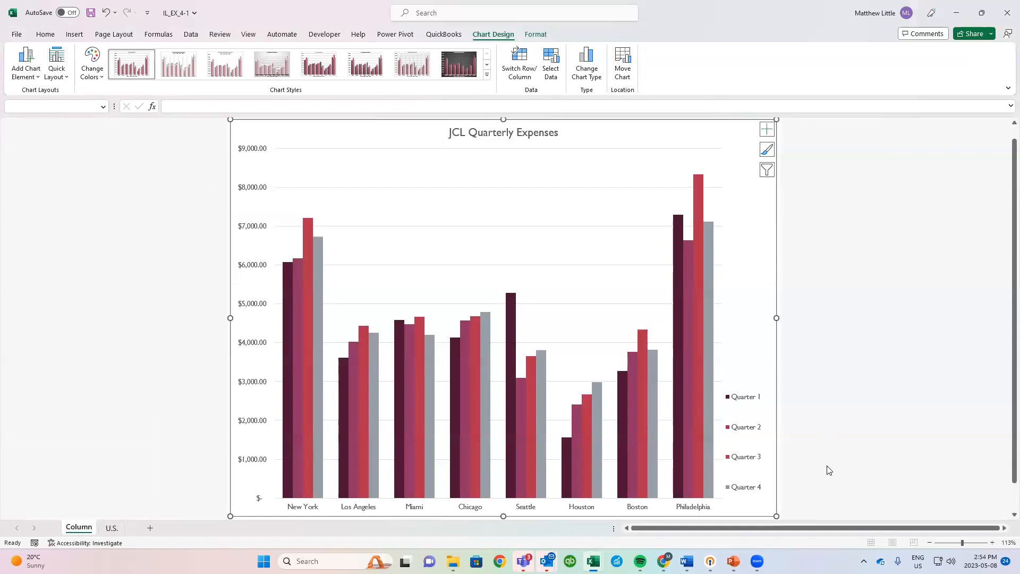
click(814, 390)
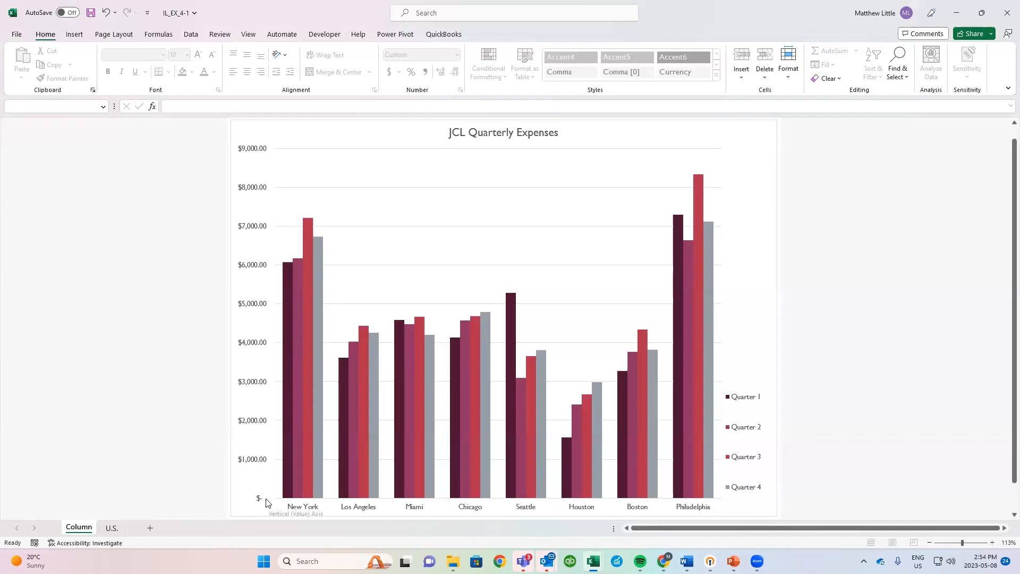
Step: Set Boston's Quarter 3 expense in cell D11 of the U.S. sheet to 4,775.20 and return to the Column chart sheet
click(110, 528)
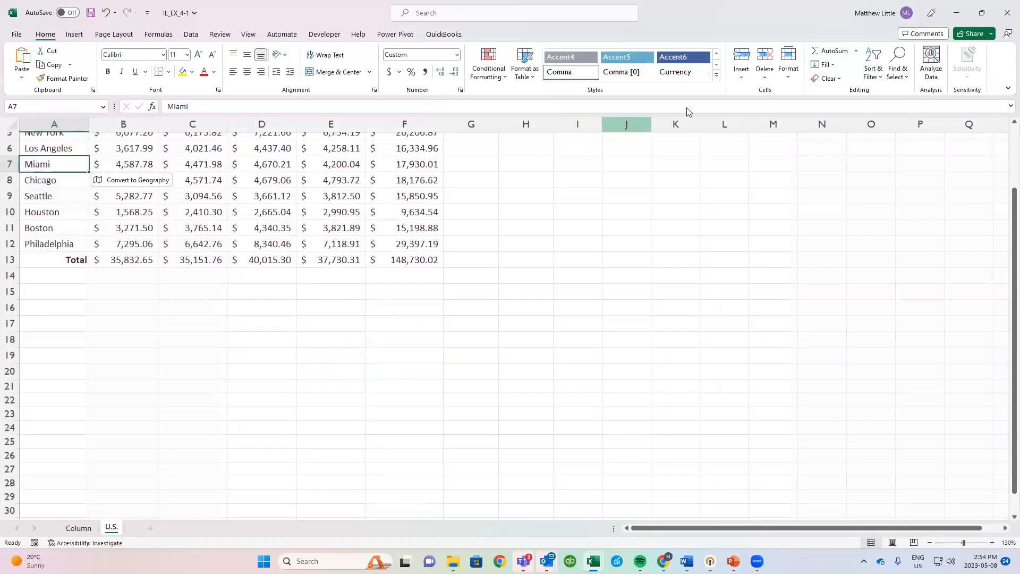
click(79, 528)
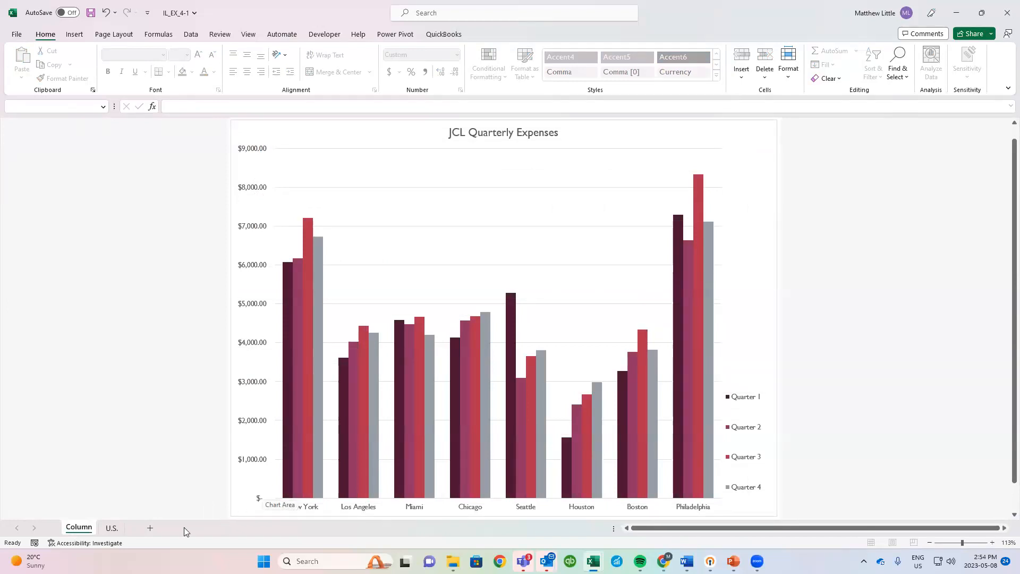
click(111, 528)
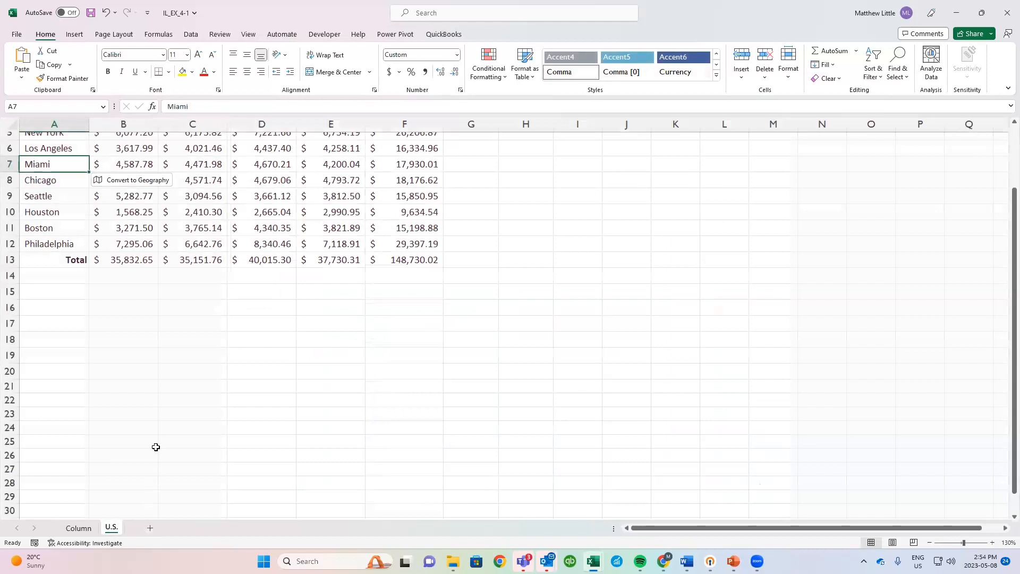
scroll(164, 425, up, 2)
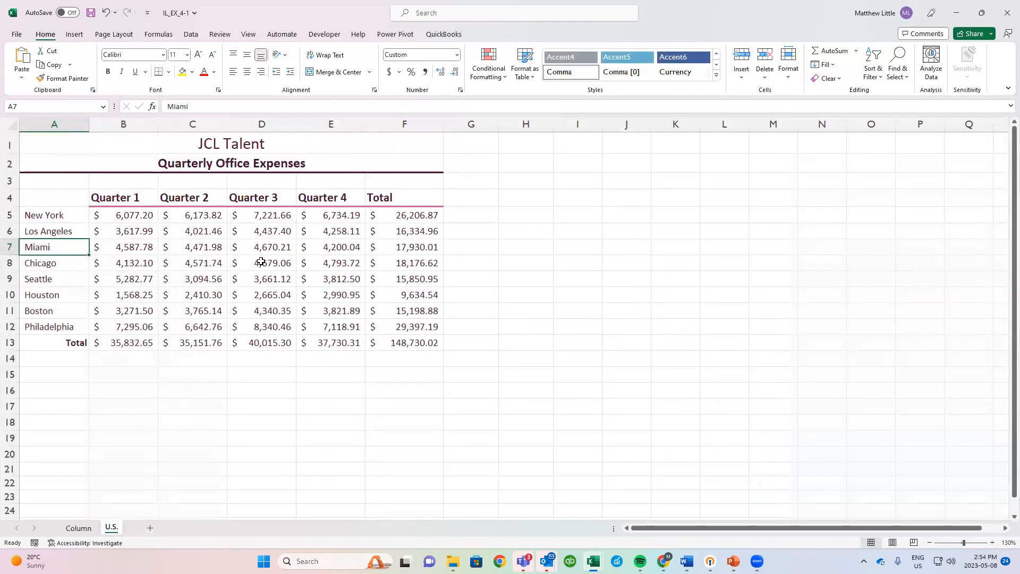
click(265, 308)
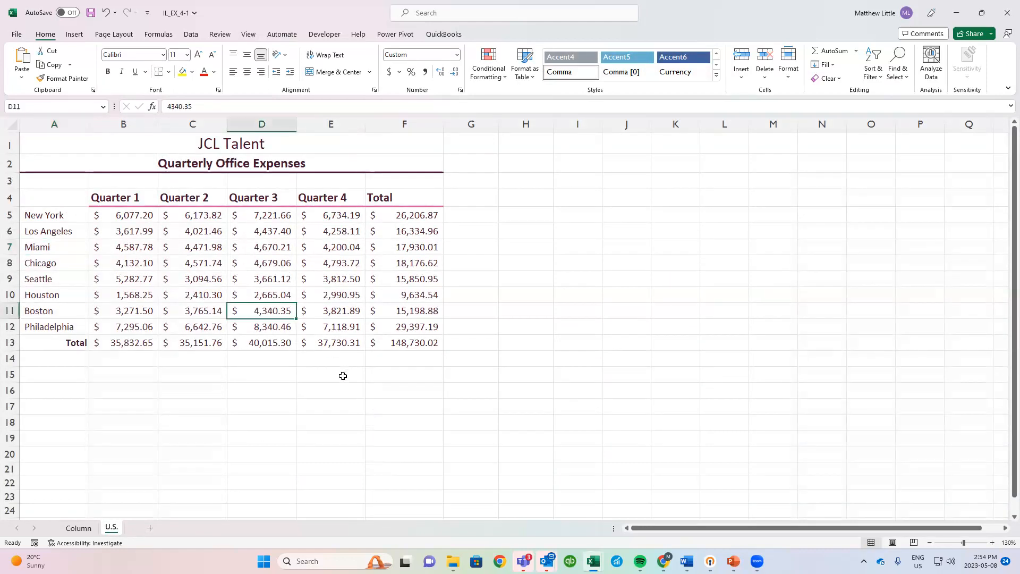
text(4,775.20)
key(Return)
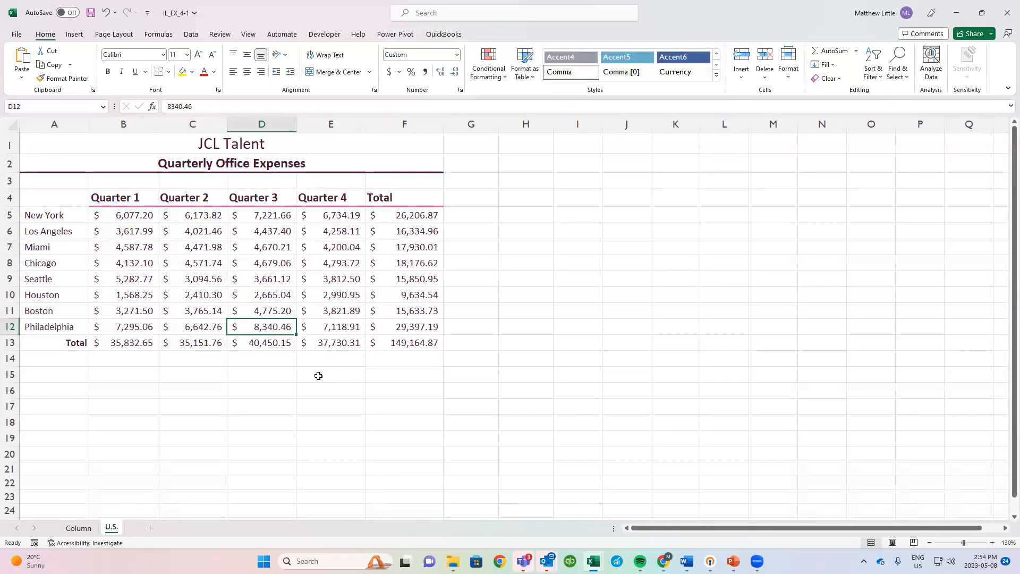
click(88, 533)
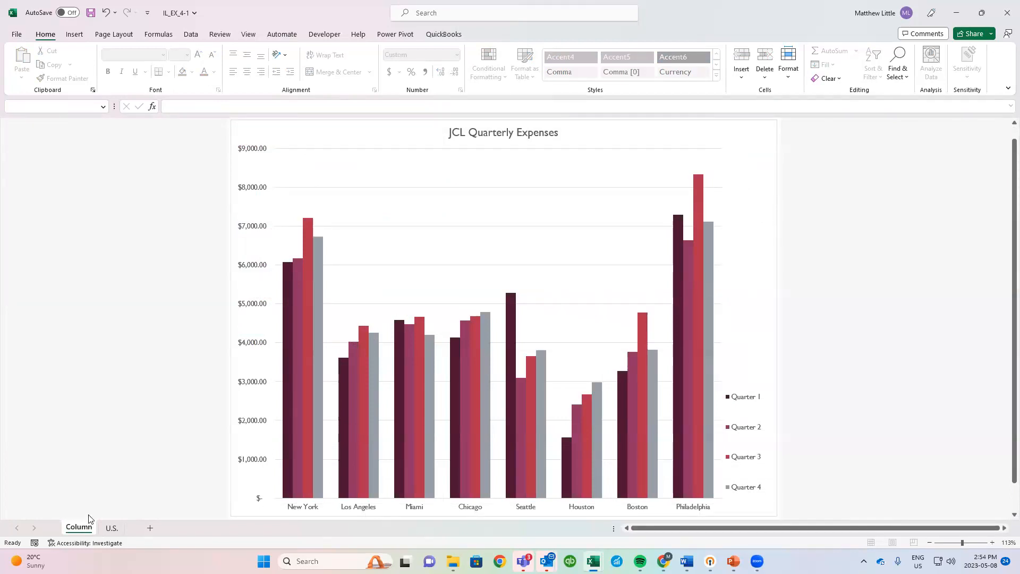
Step: Apply the third quick layout, with the legend below the plot, to the chart on the Column sheet
click(753, 231)
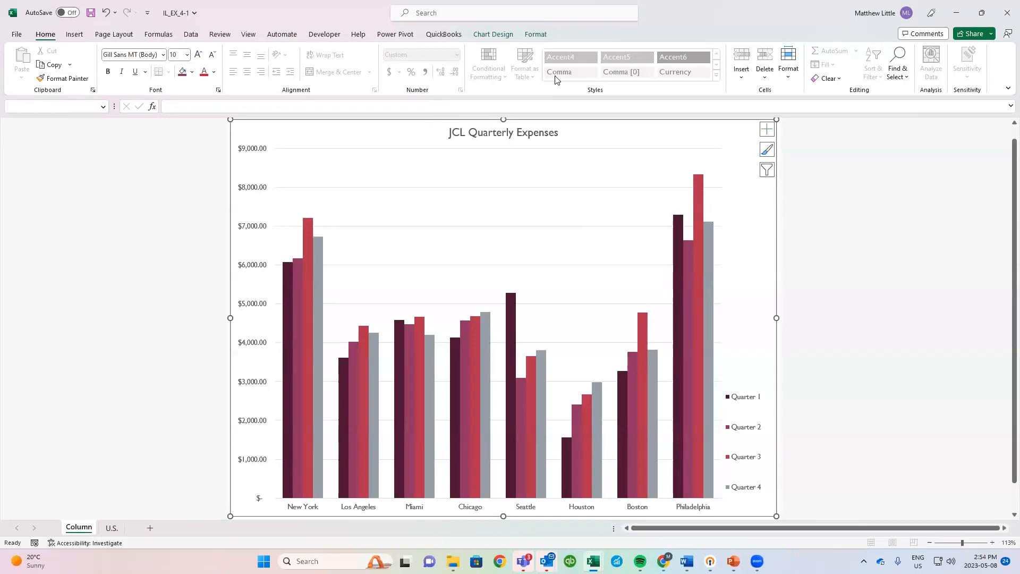
click(504, 36)
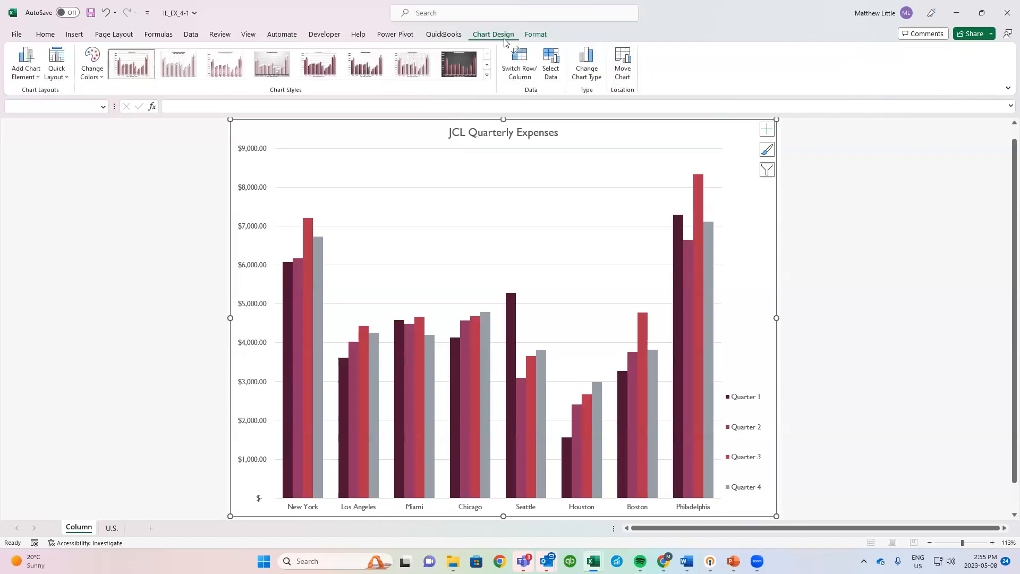
click(67, 79)
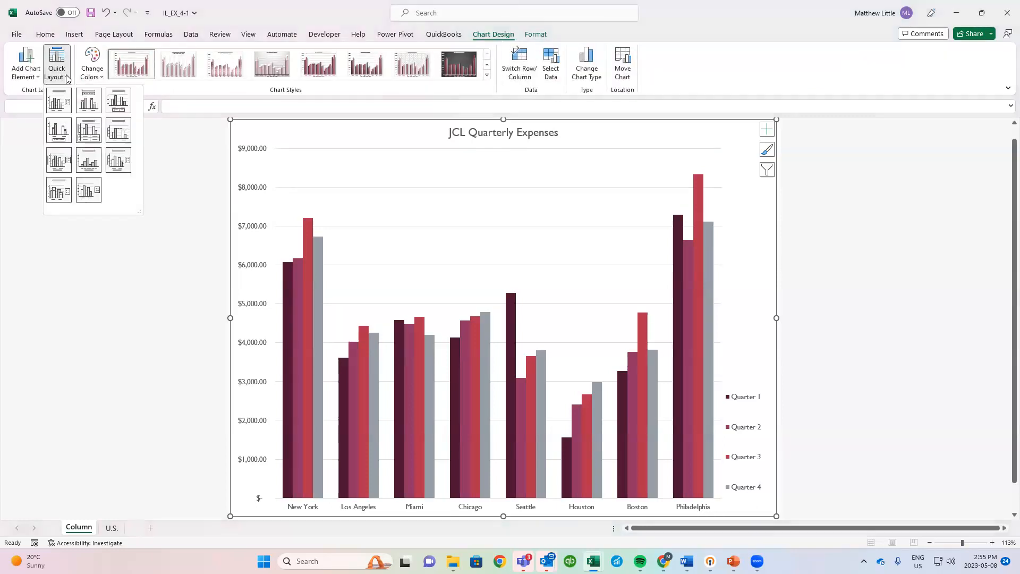
click(120, 102)
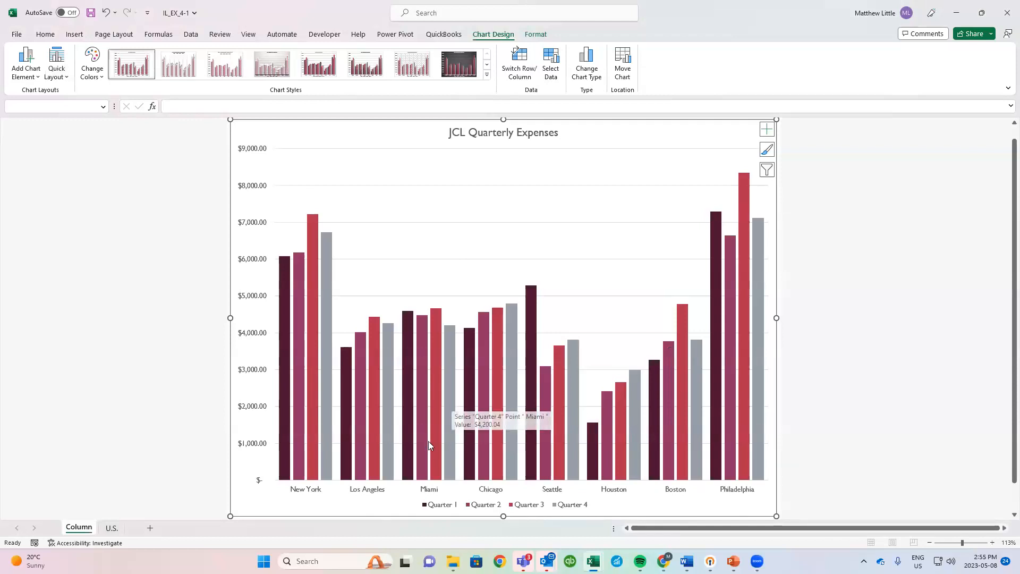
Step: Compare Boston's Quarter 3 value on the U.S. sheet with its column in the chart and undo the quick layout change
click(111, 527)
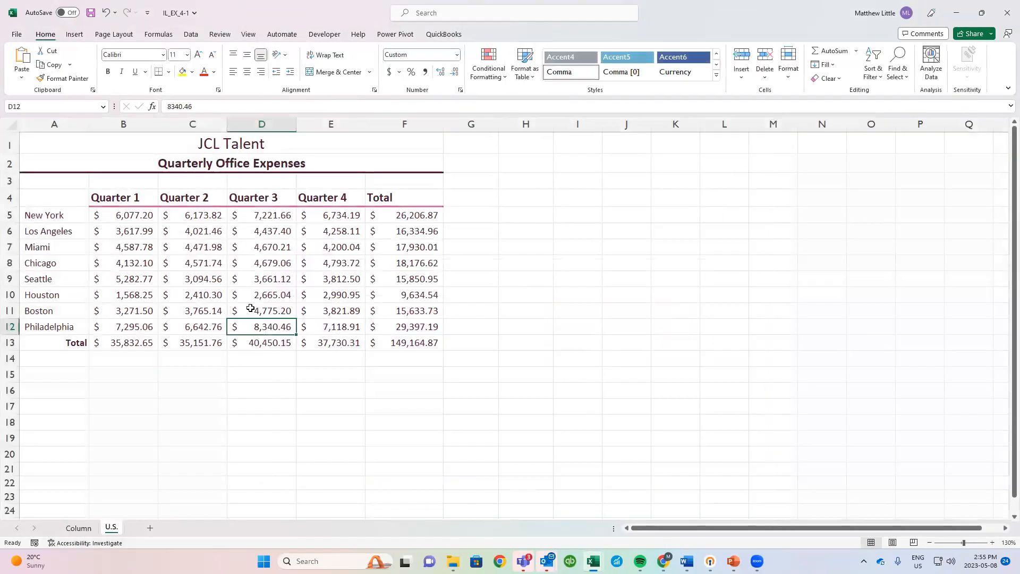
click(80, 528)
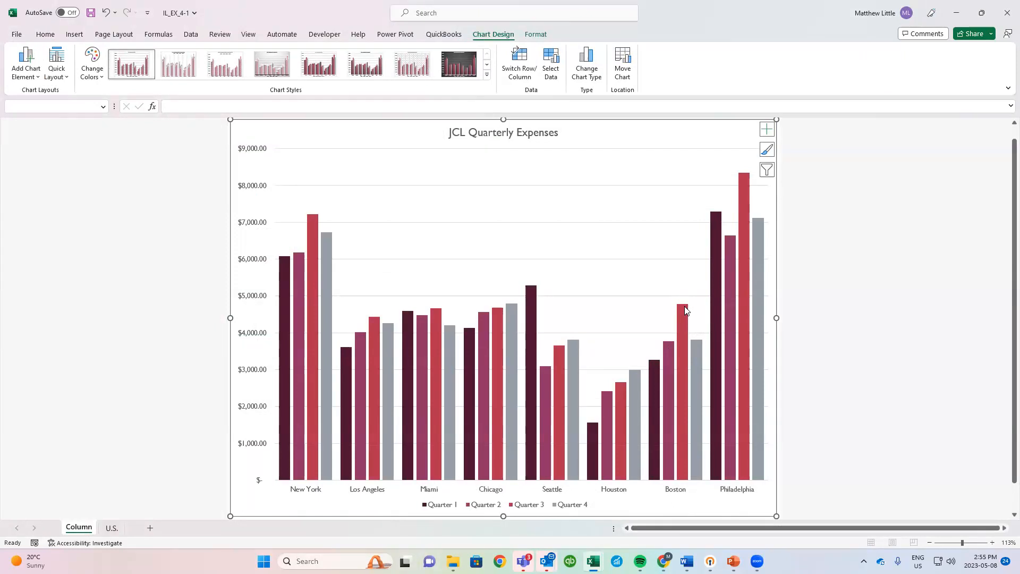
mouse_move(684, 307)
click(108, 21)
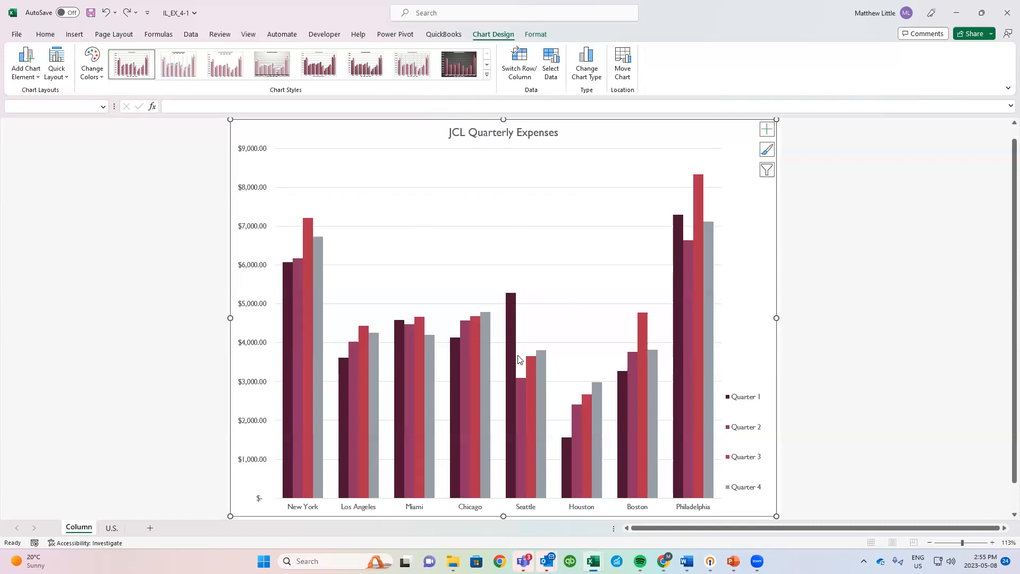
mouse_move(518, 361)
Step: Change the chart type to Clustered Bar, keeping the cities as categories
click(588, 69)
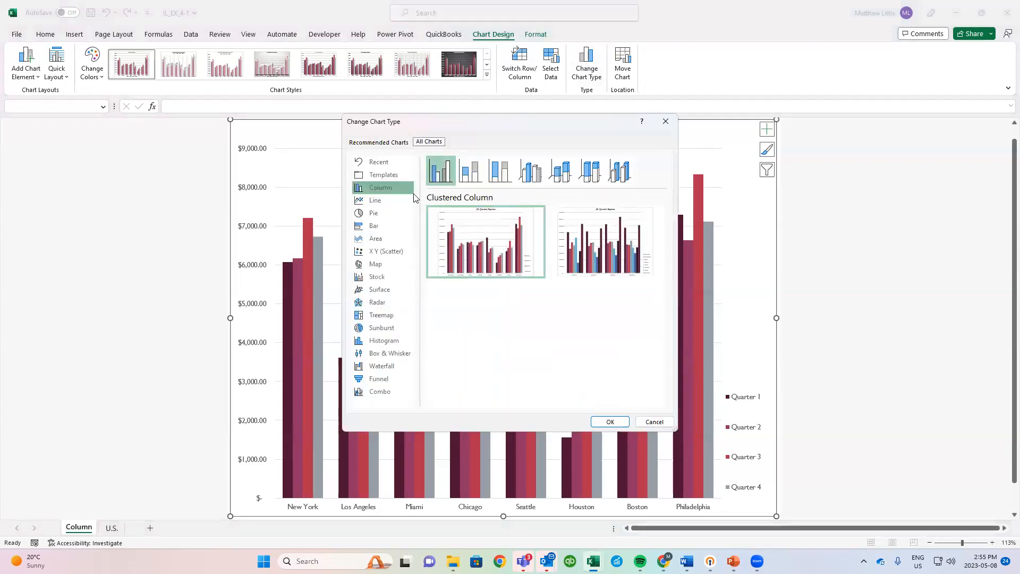
click(394, 226)
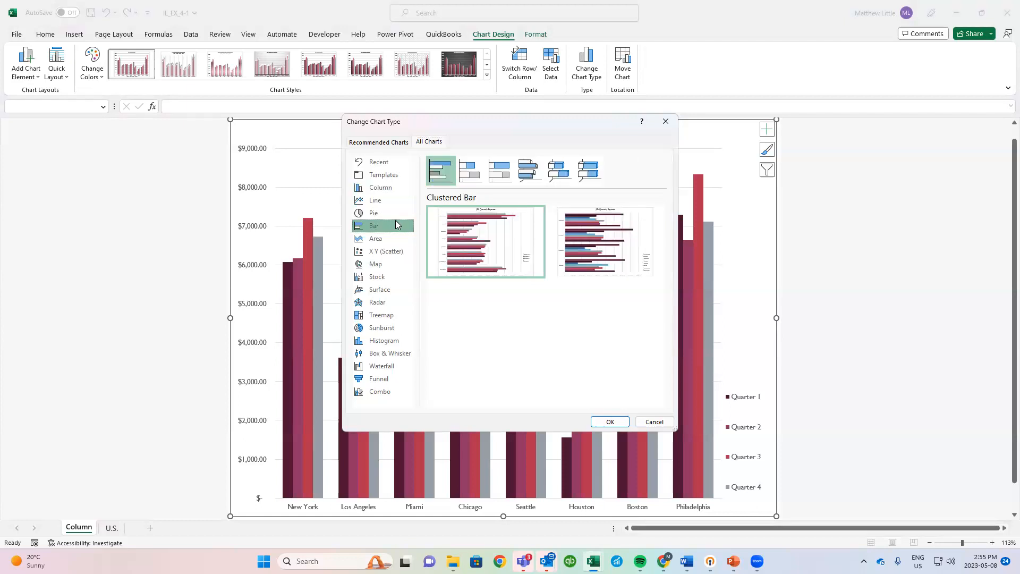
mouse_move(515, 253)
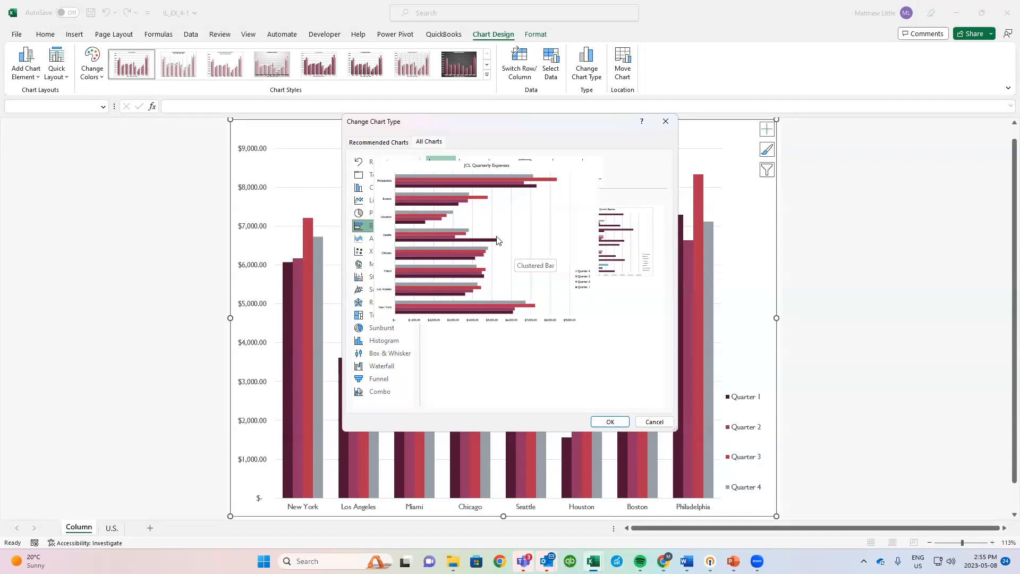
mouse_move(601, 230)
click(613, 422)
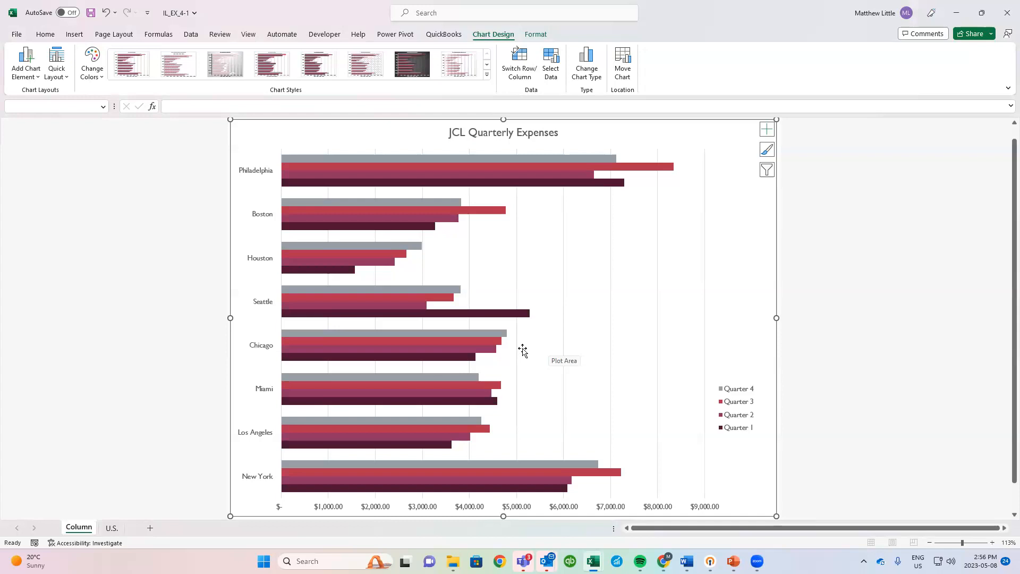
Step: Change the bar chart to a 3-D Clustered Column chart
click(583, 79)
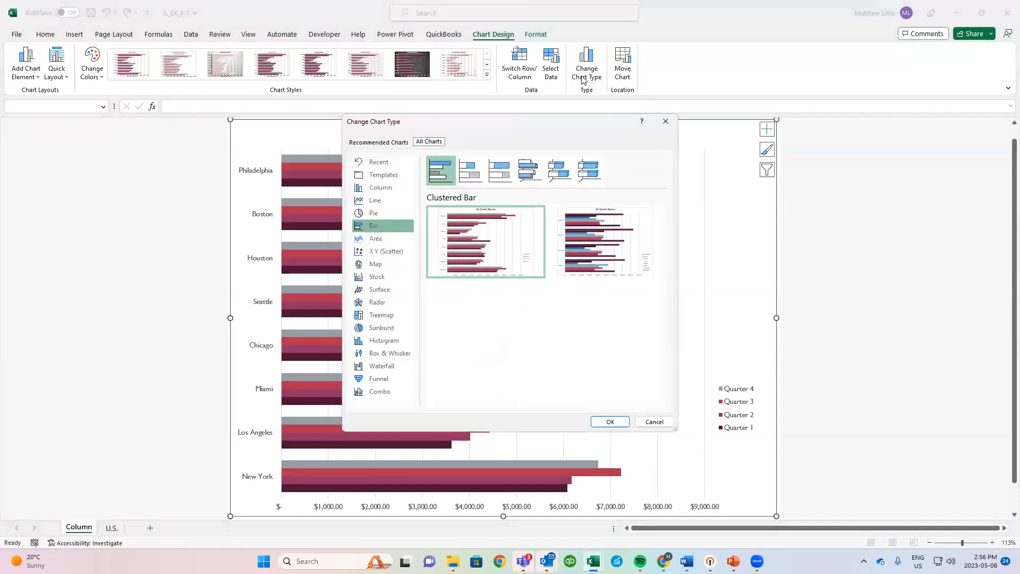
click(400, 188)
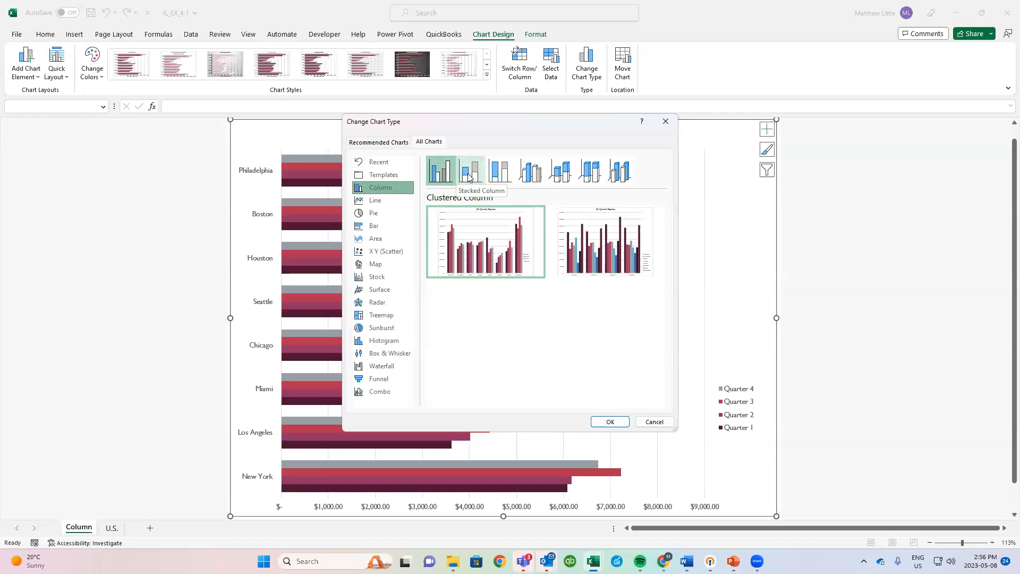
click(532, 179)
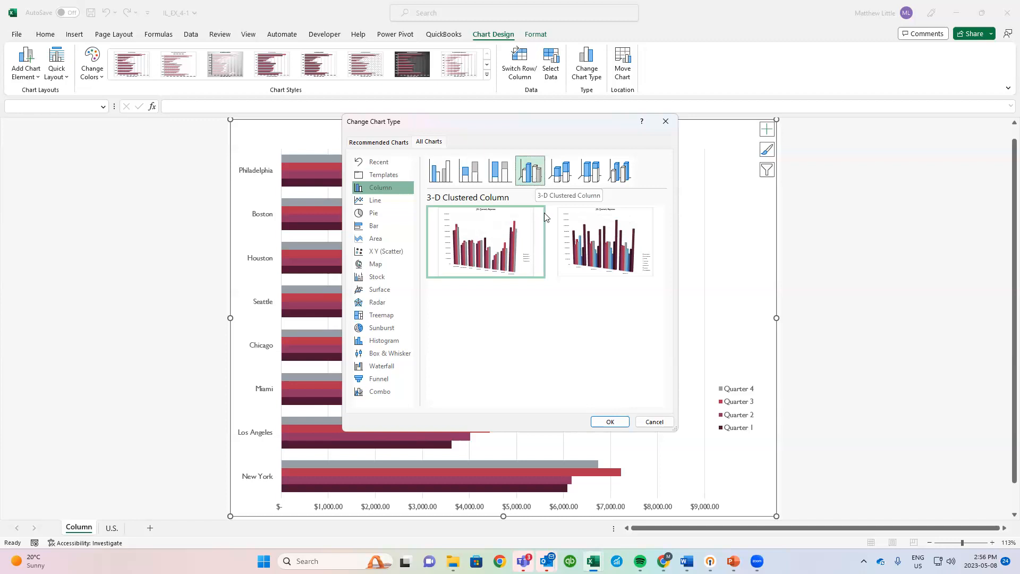
click(610, 422)
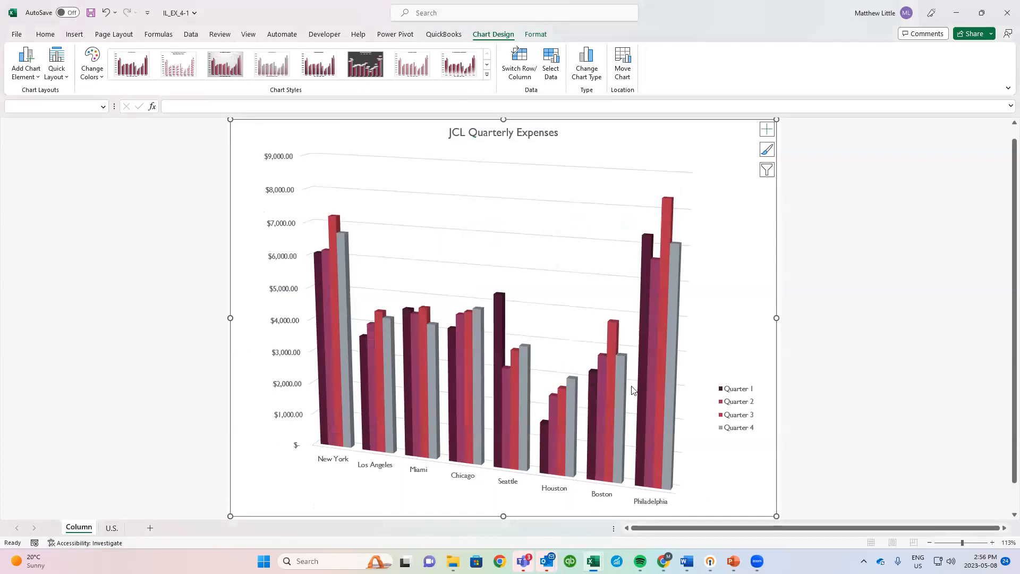
mouse_move(545, 422)
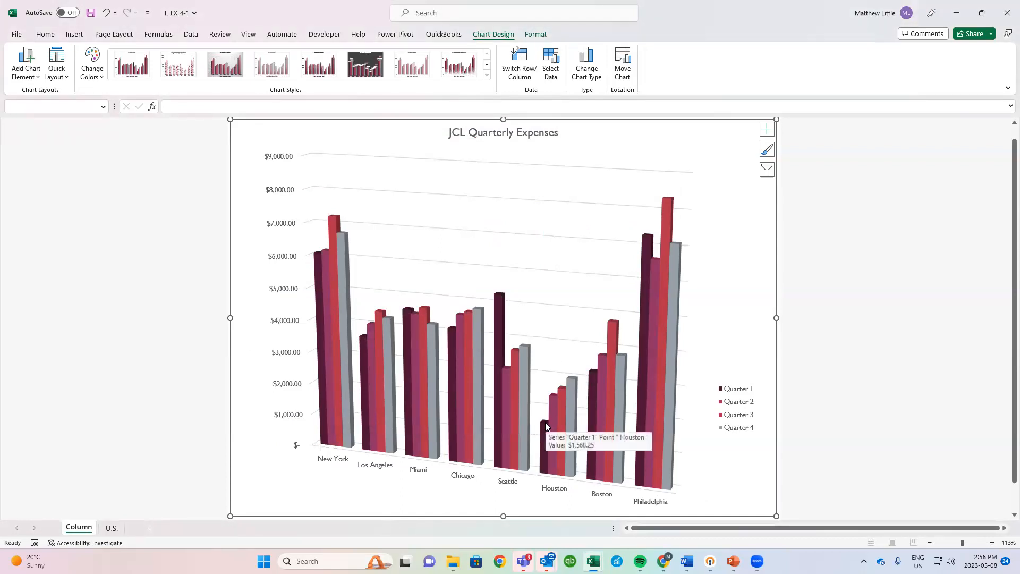
Step: Change the 3-D chart back to a flat Clustered Column chart
click(590, 77)
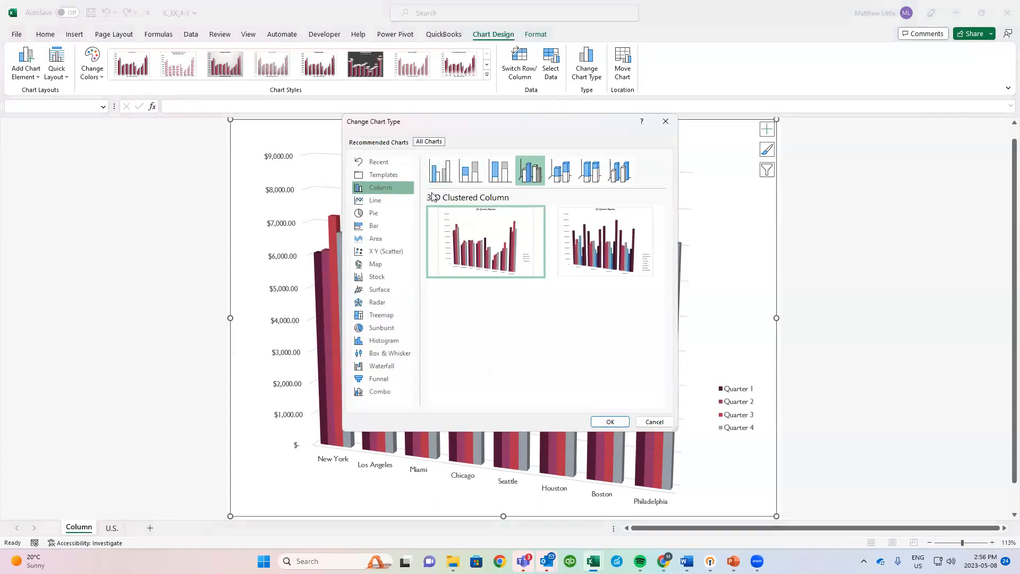
click(441, 171)
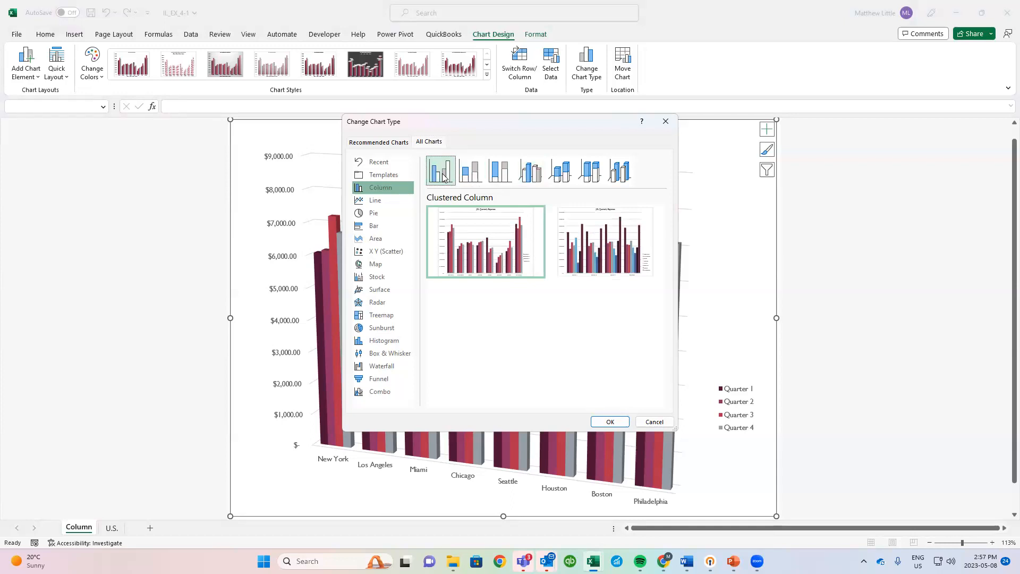
click(604, 422)
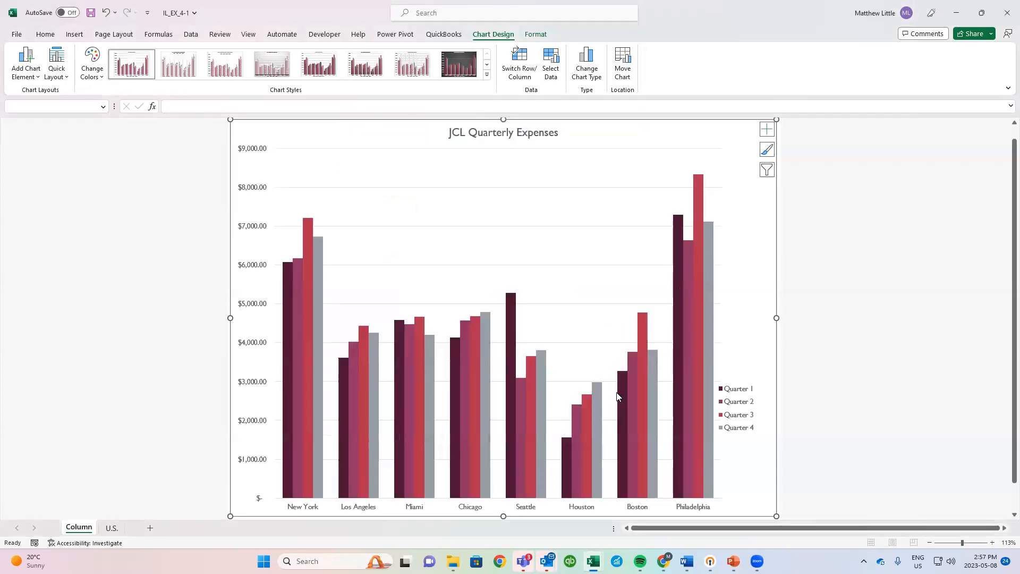
Step: Try chart Style 3 on the column chart, and undo the style change
click(62, 77)
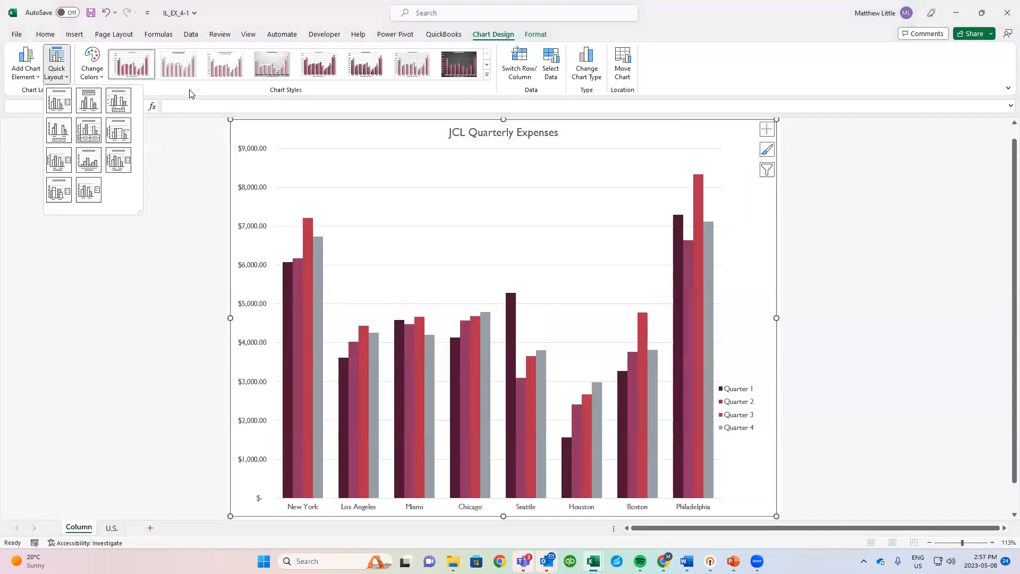
click(158, 81)
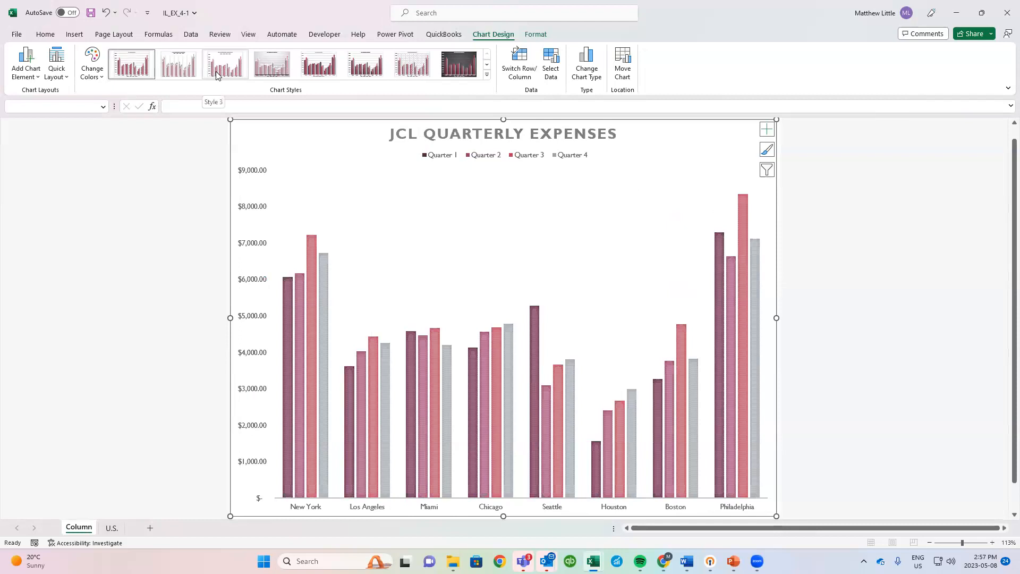
click(216, 75)
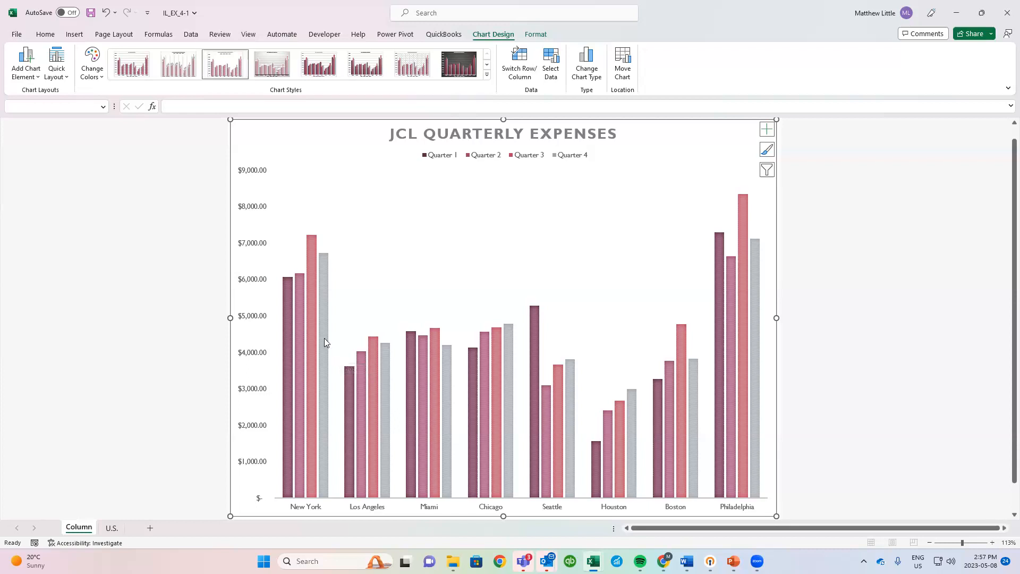
click(106, 14)
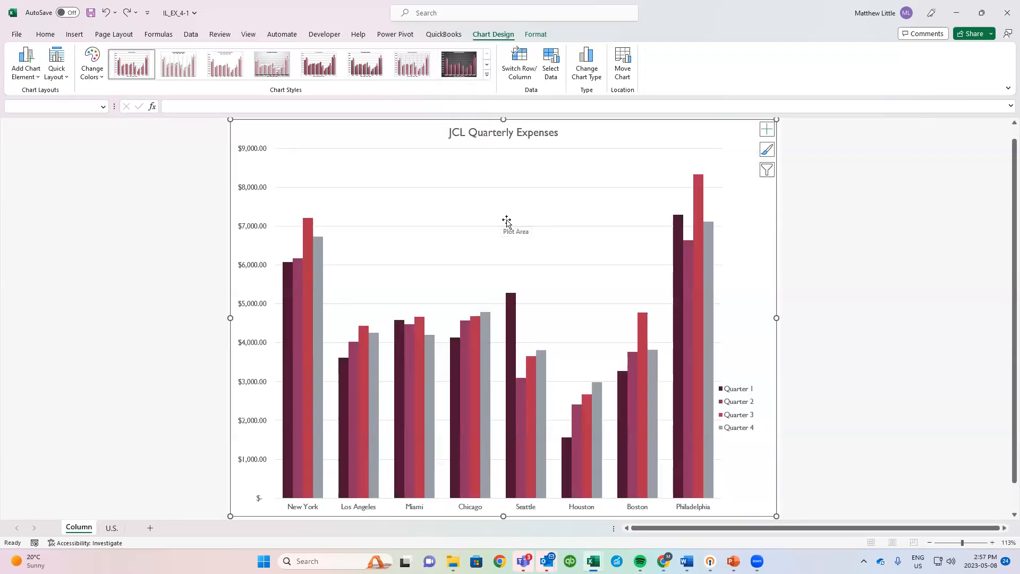
Step: Remove the primary major horizontal gridlines from the chart
click(767, 135)
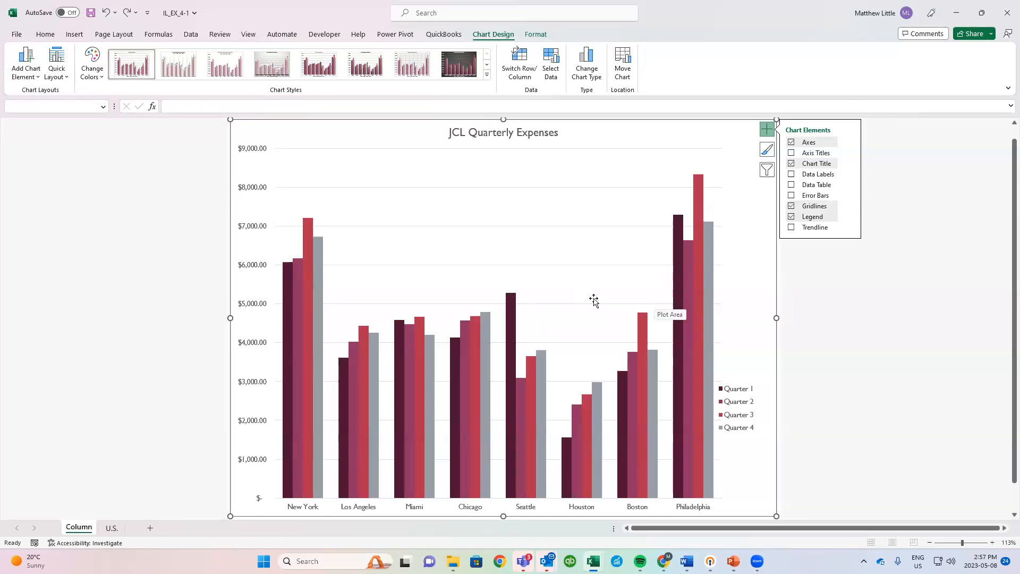
click(851, 206)
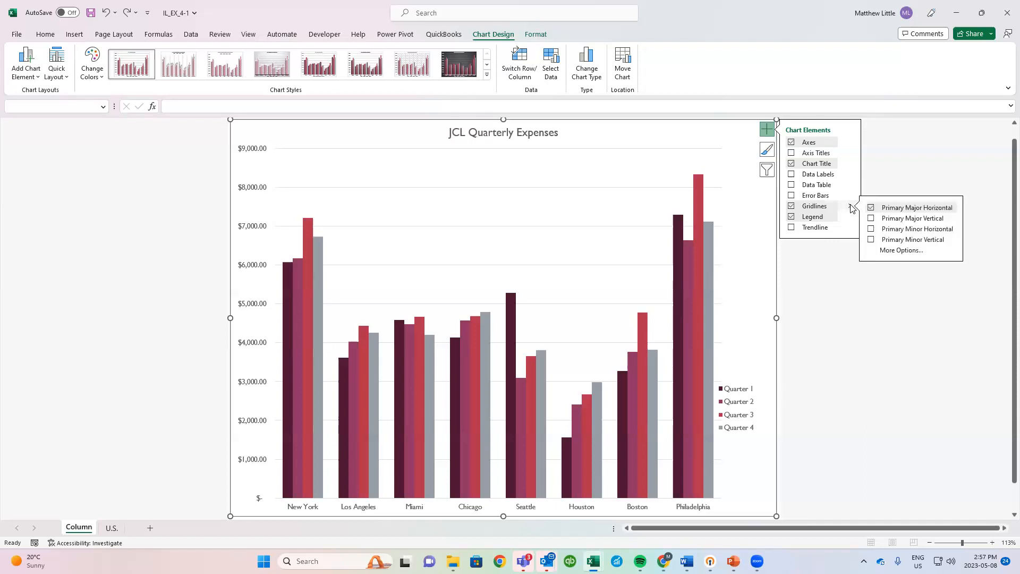
click(895, 208)
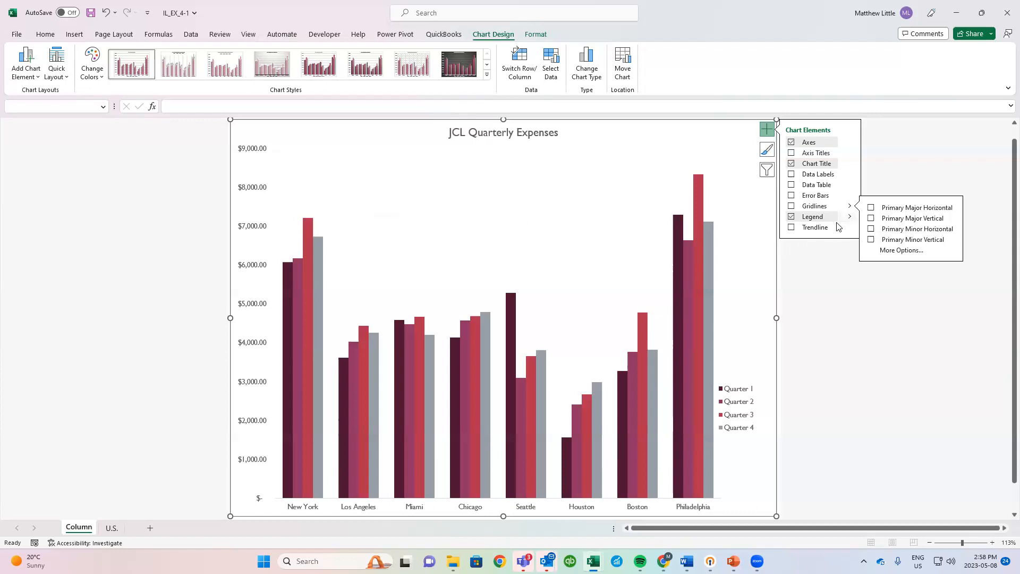
Step: Add axis titles to the chart and set the vertical axis title to "Expenses"
click(835, 157)
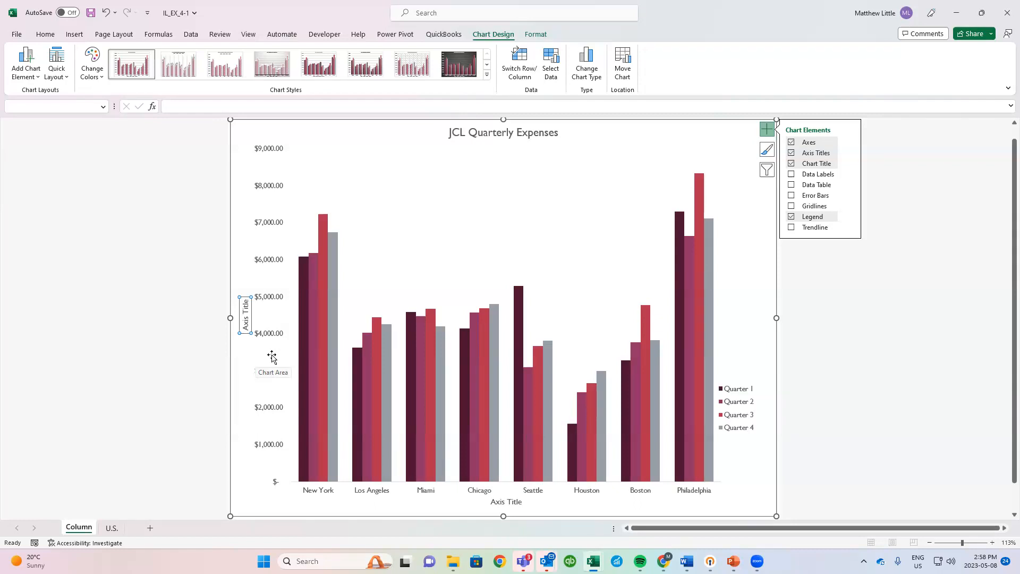
click(246, 321)
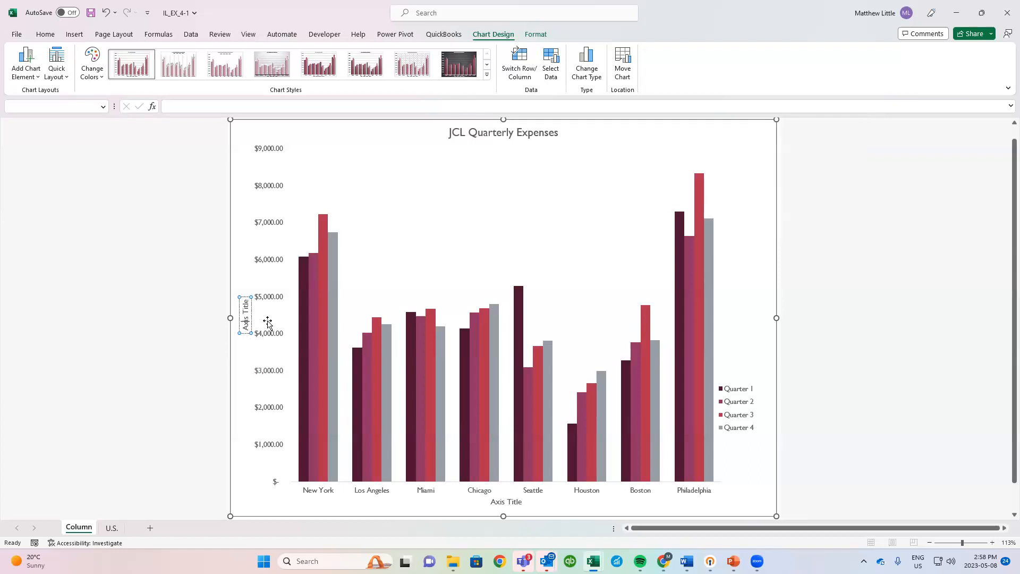
key(ctrl+a)
text(Expenses)
Step: Set the horizontal axis title to "U.S. Offices"
click(500, 504)
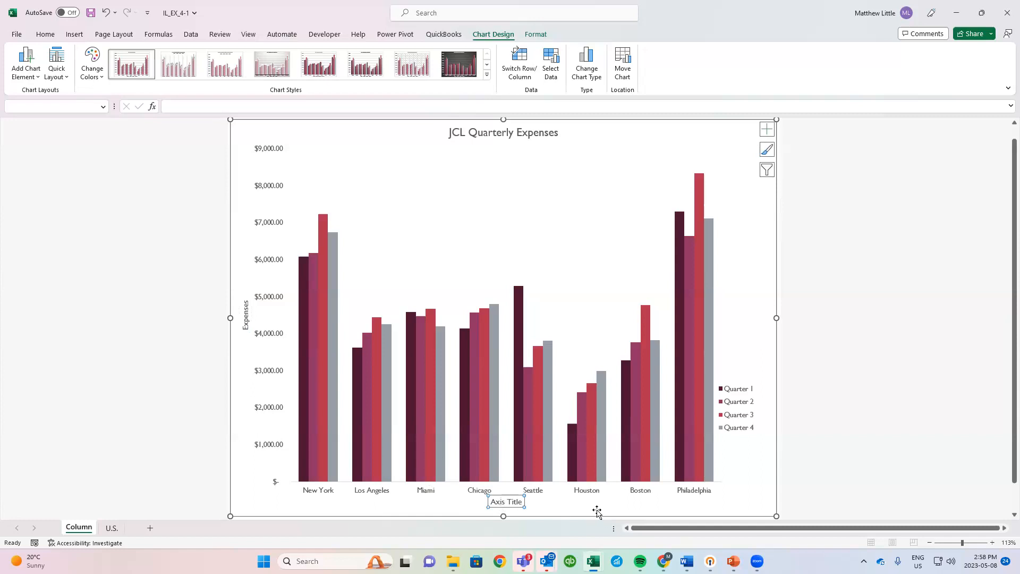
text(U)
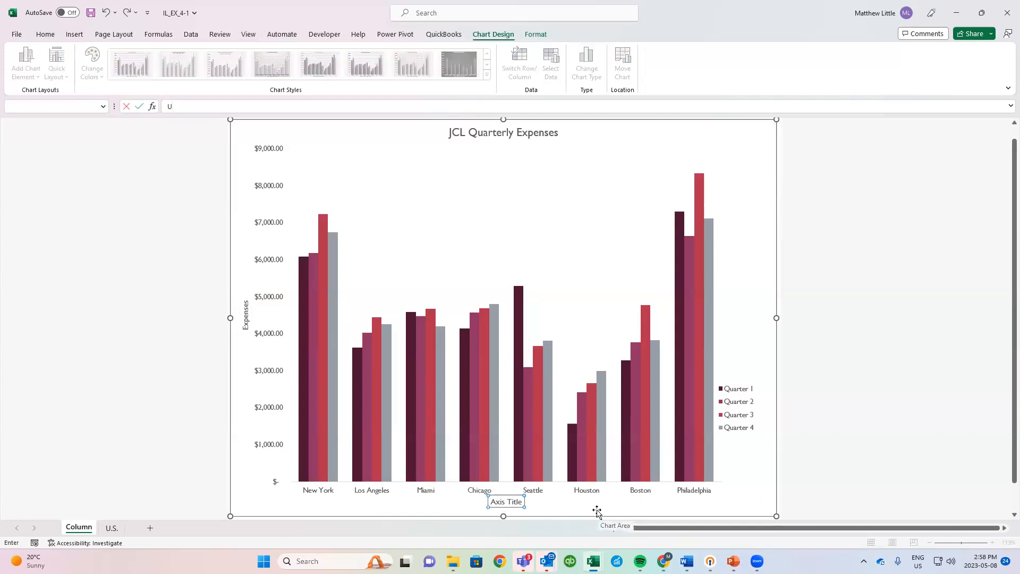
text(.S. Offices)
key(Return)
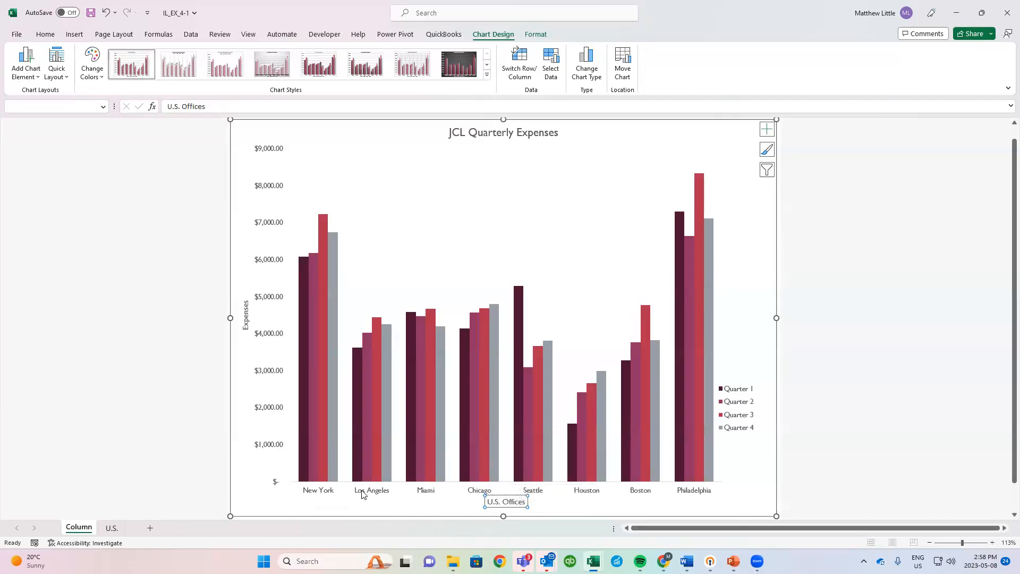
Step: Change the font of the city labels on the horizontal axis to Times New Roman, size 12
right_click(383, 494)
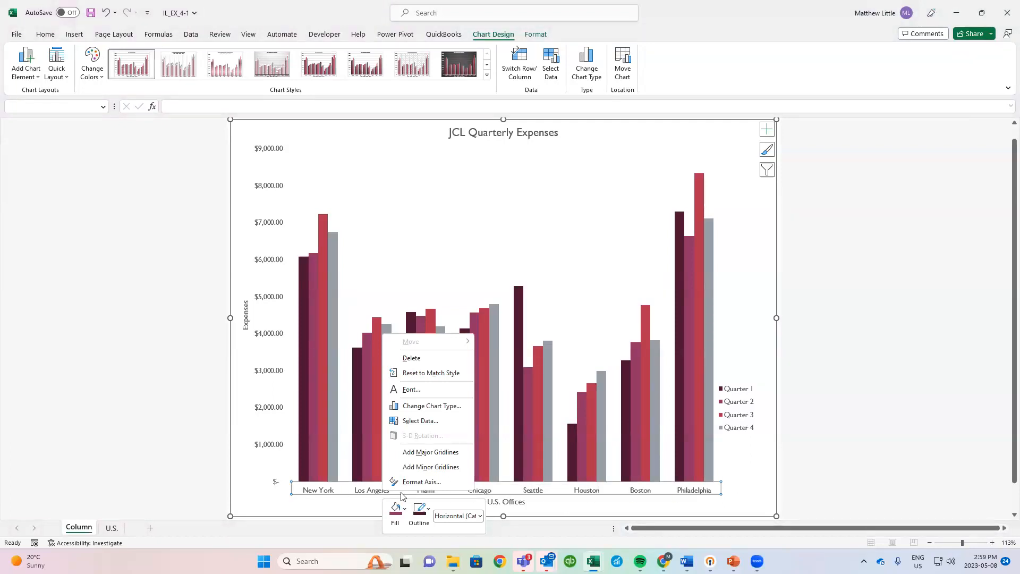
click(428, 393)
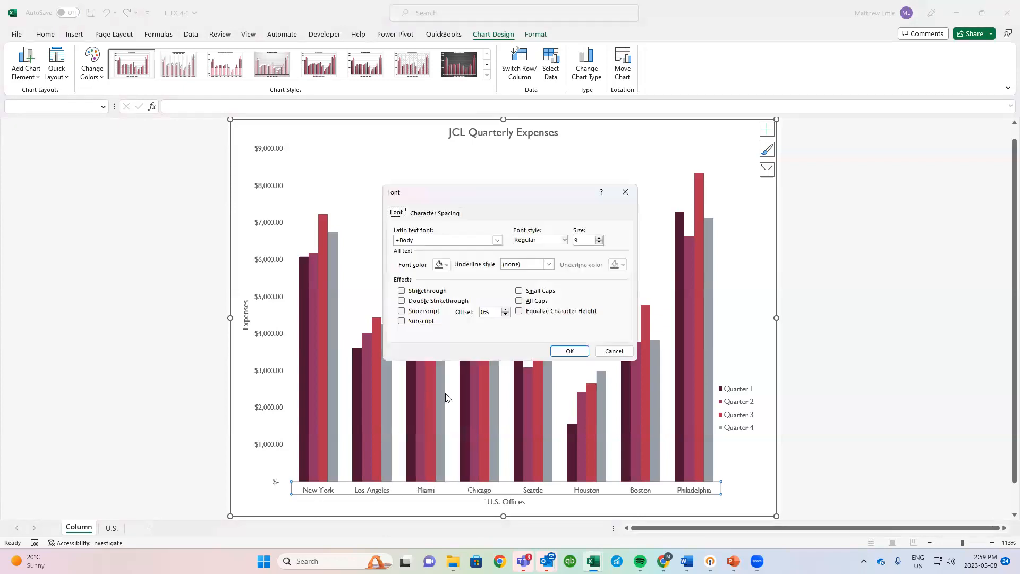
click(498, 241)
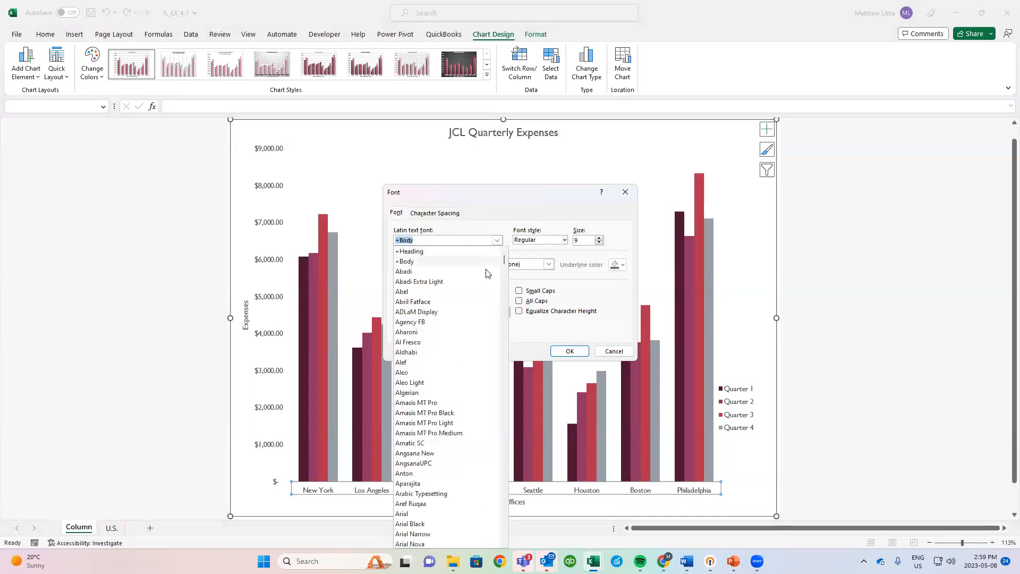
scroll(506, 317, down, 7)
scroll(505, 324, down, 20)
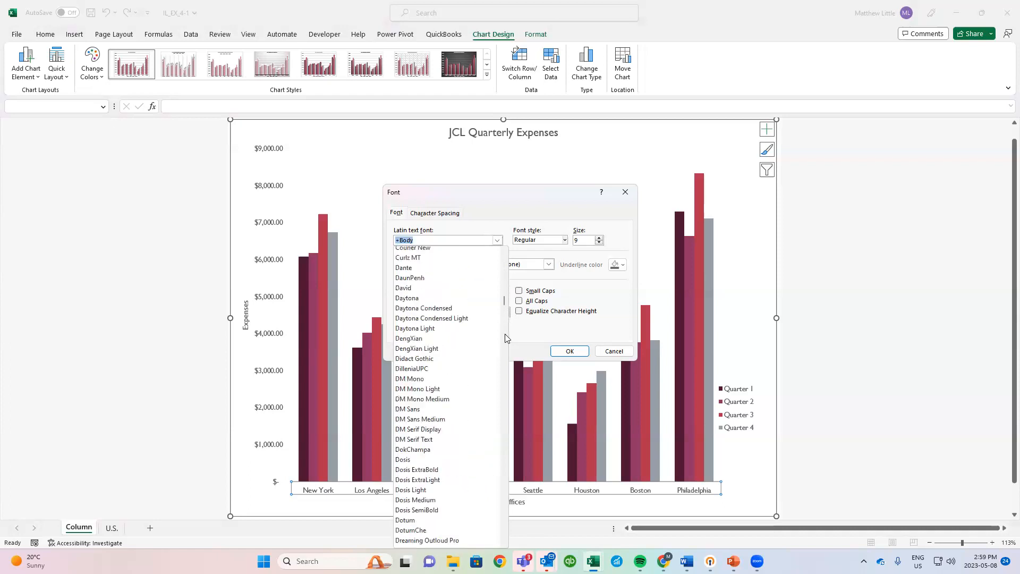
click(416, 242)
drag(416, 243, 378, 246)
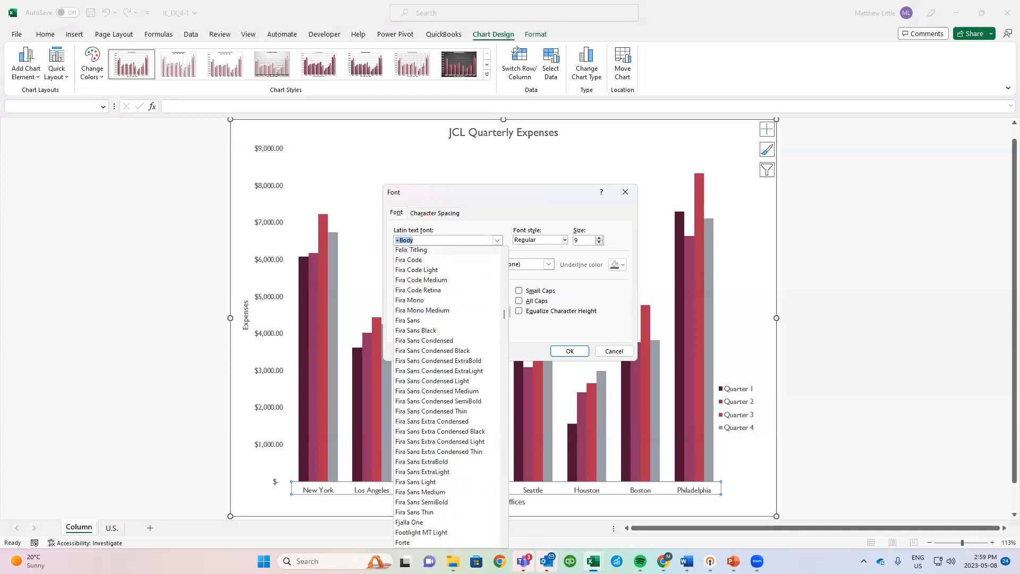
text(Times New Roman)
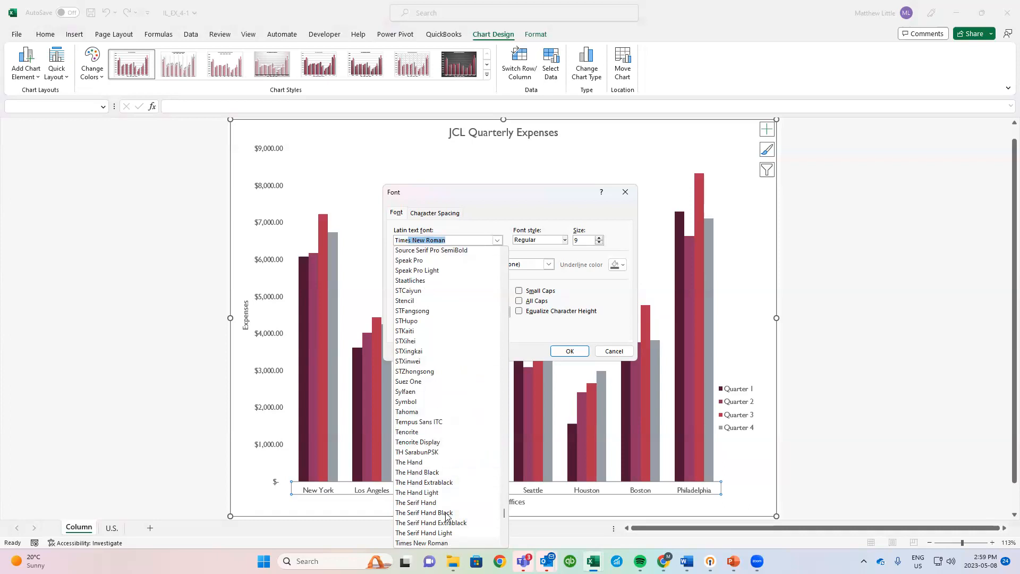
click(443, 543)
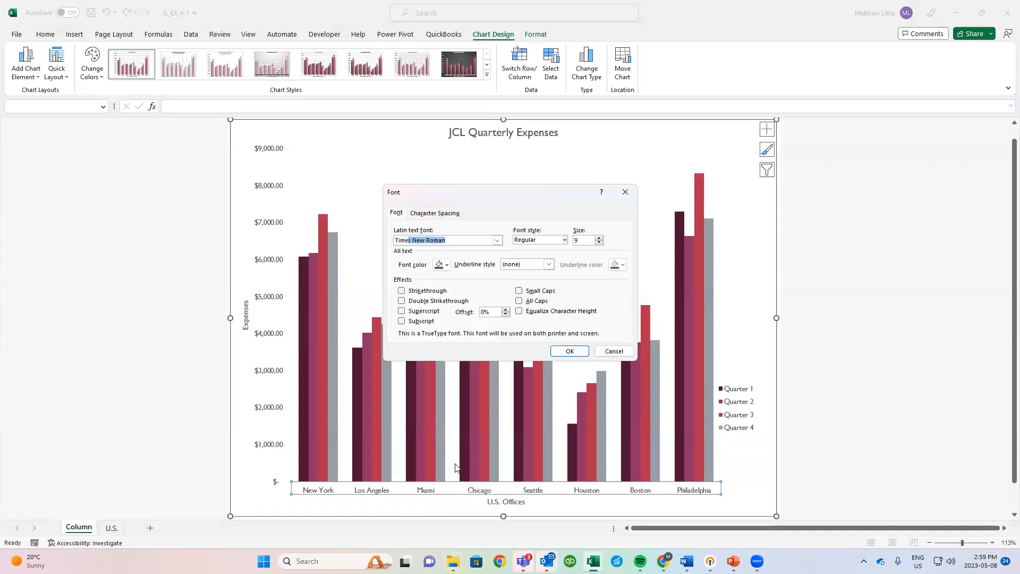
double_click(584, 241)
text(12)
click(569, 350)
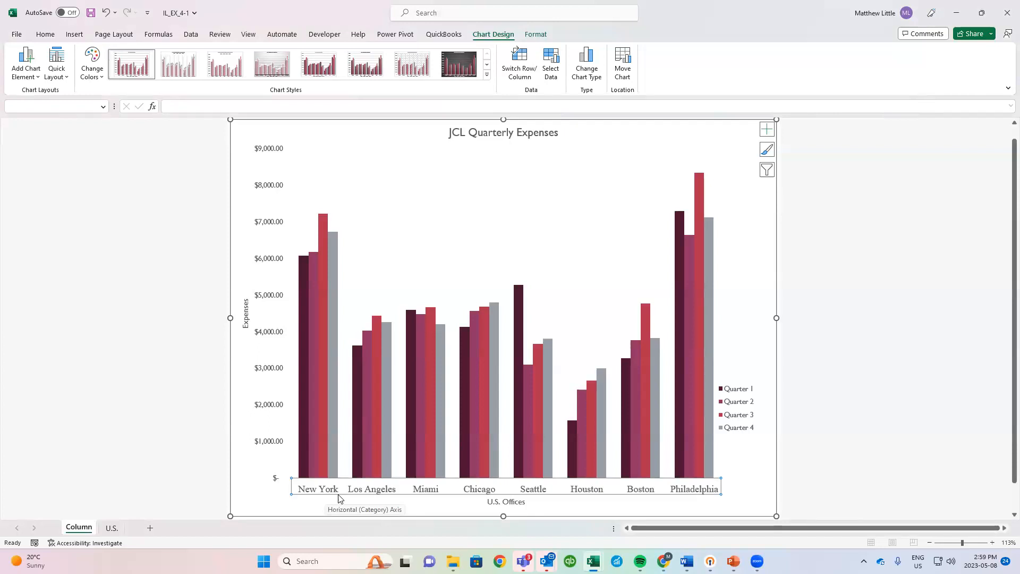
Step: Copy the horizontal axis label formatting to the vertical axis values with Format Painter
click(45, 39)
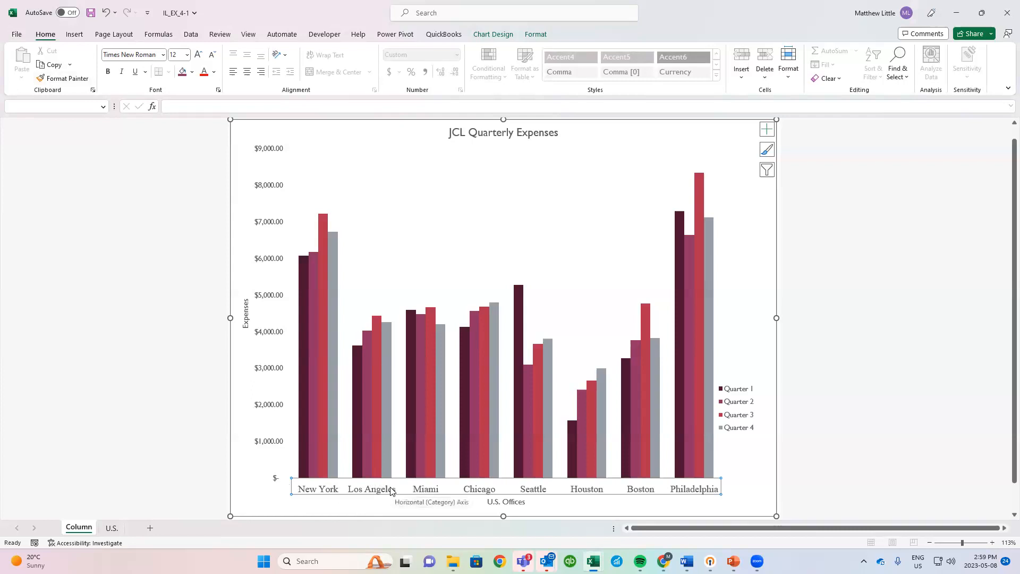
click(80, 82)
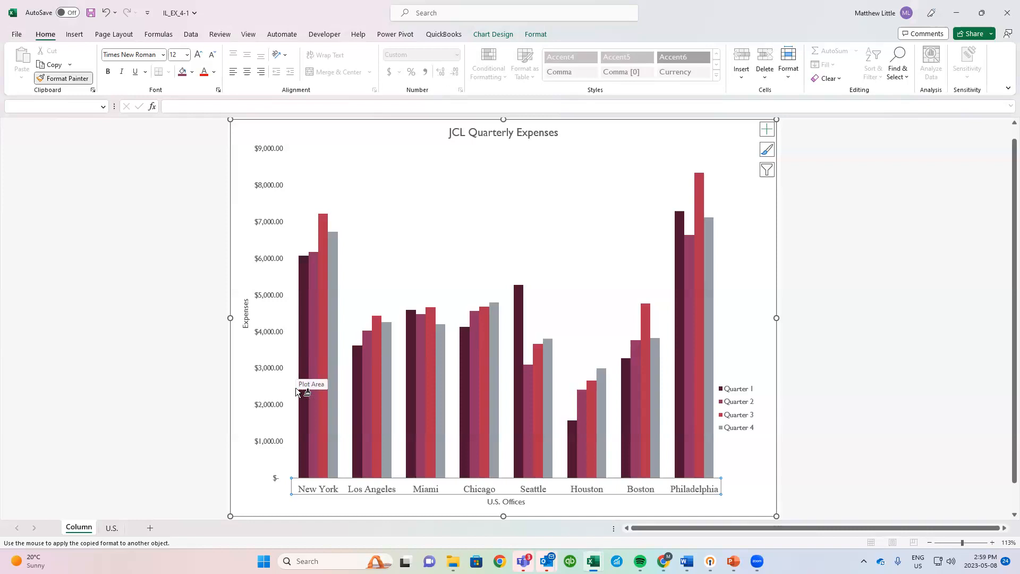
click(271, 152)
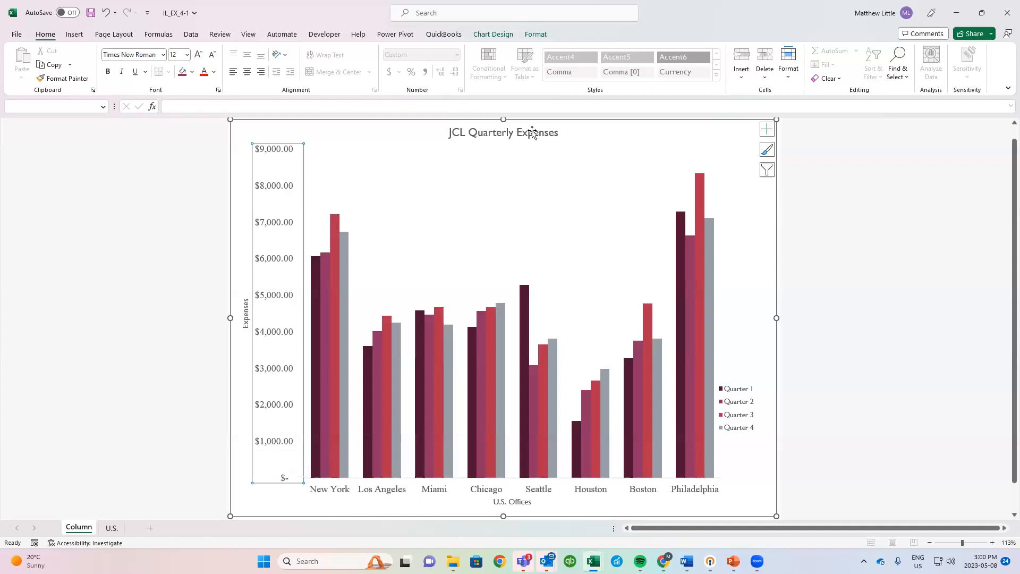
Step: Open the chart title's formatting options, try a solid fill on the title, and set it to No fill
right_click(503, 136)
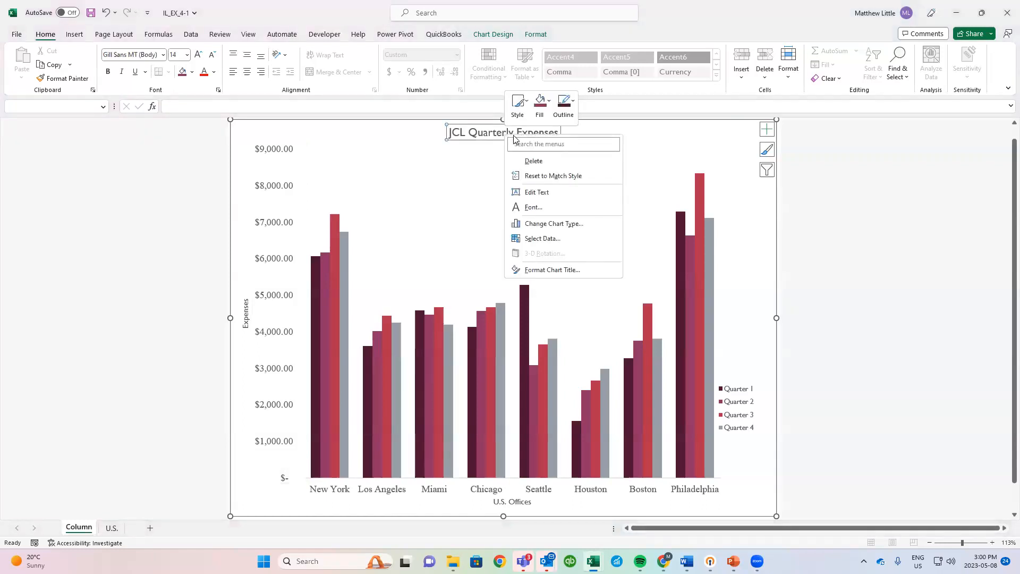
click(553, 270)
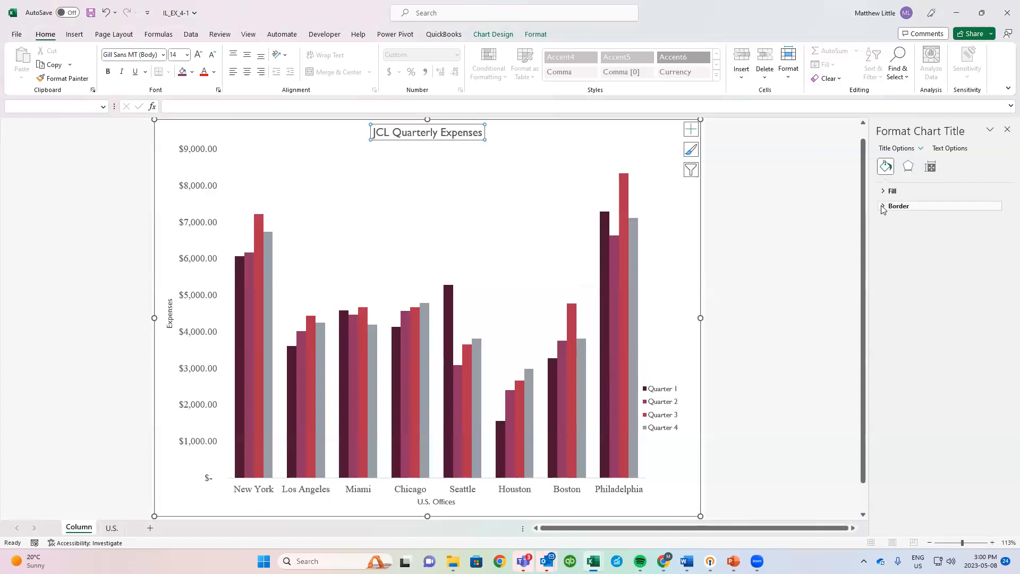
click(889, 192)
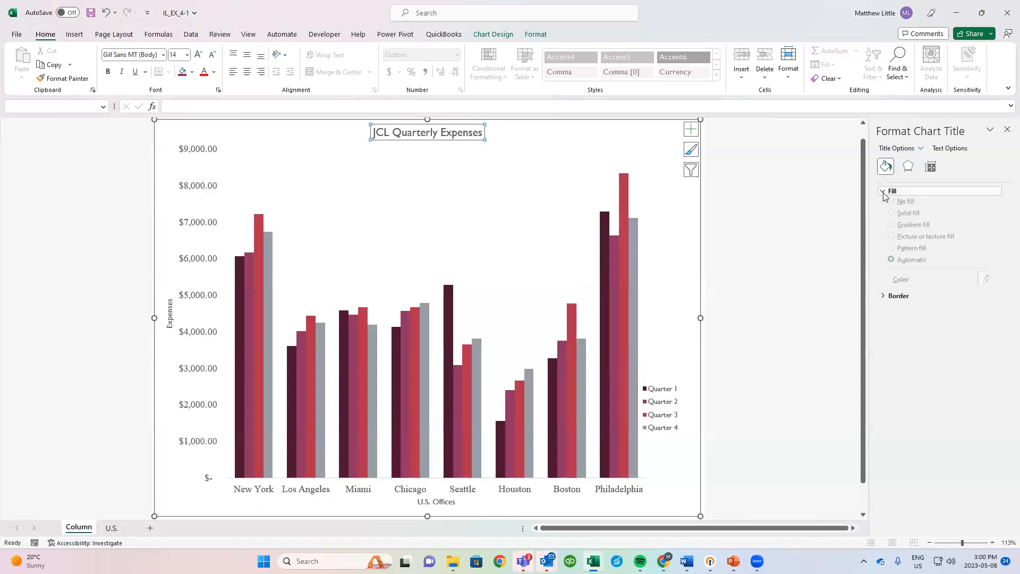
click(893, 219)
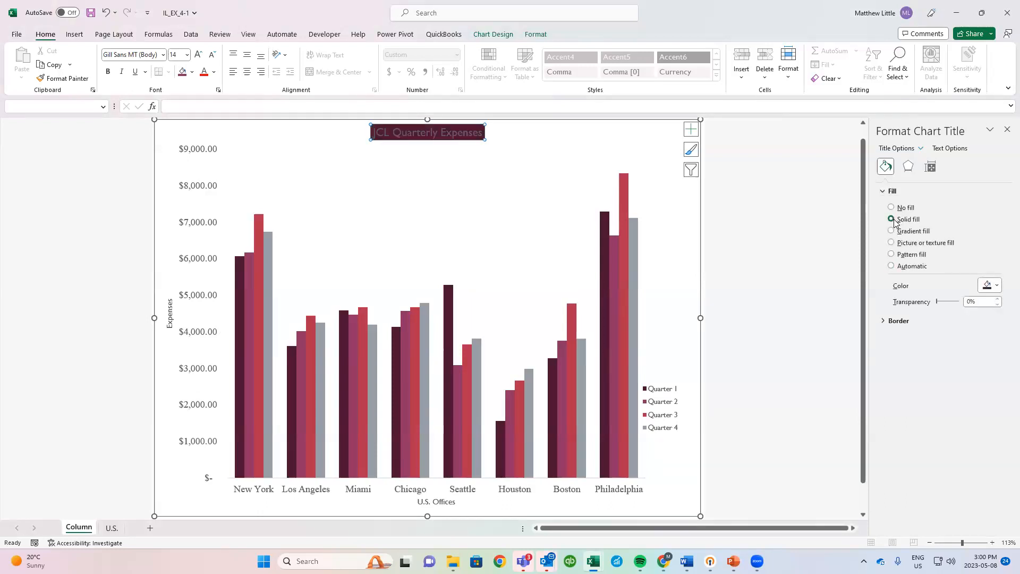
click(892, 208)
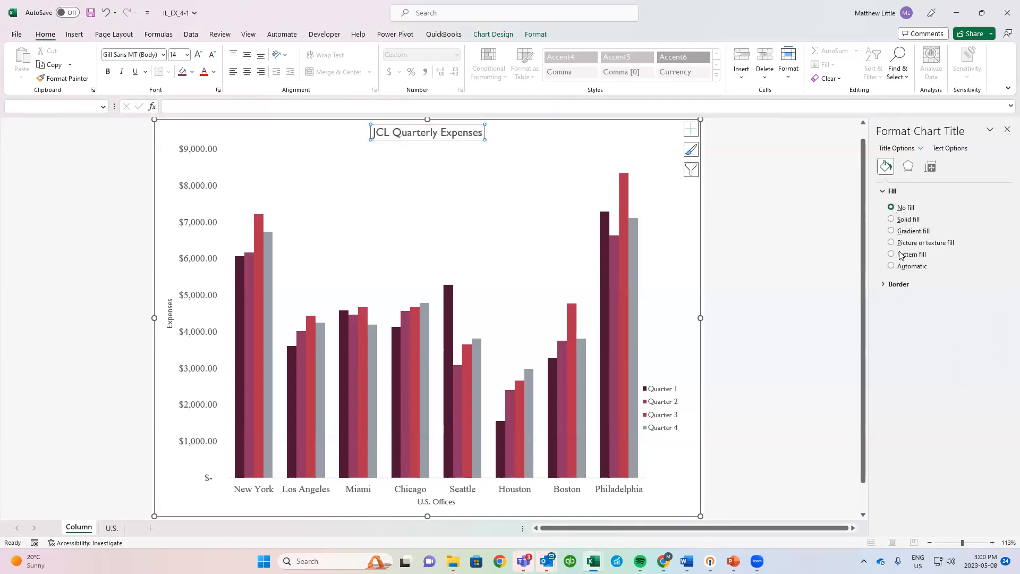
click(893, 219)
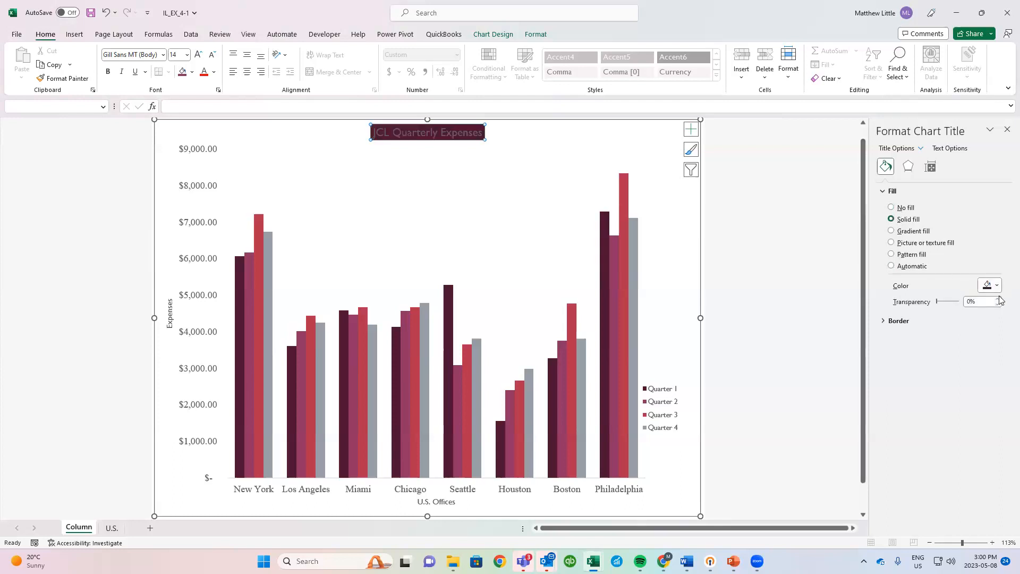
click(892, 208)
Step: Give the chart title a solid line border
click(889, 286)
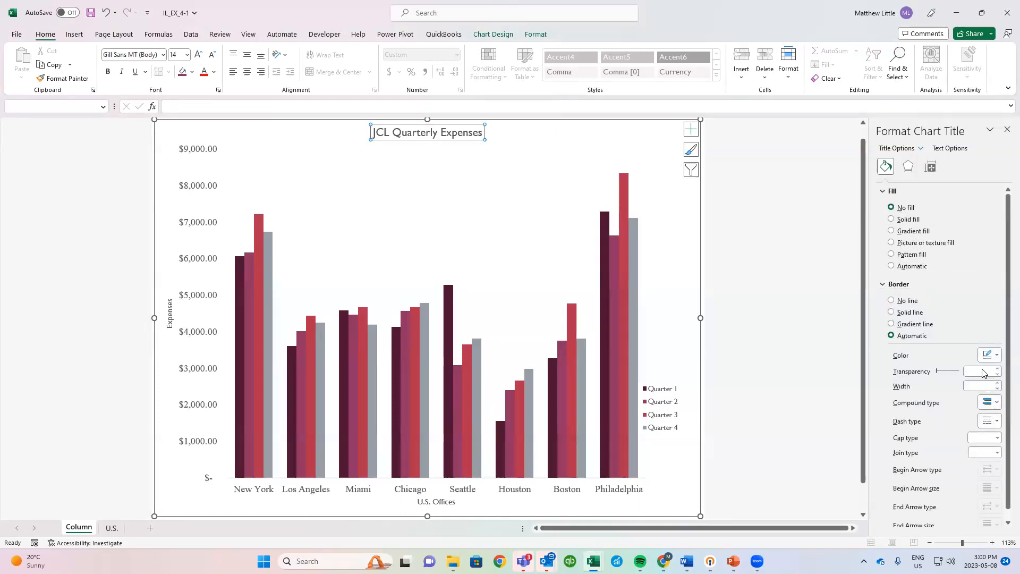
click(897, 313)
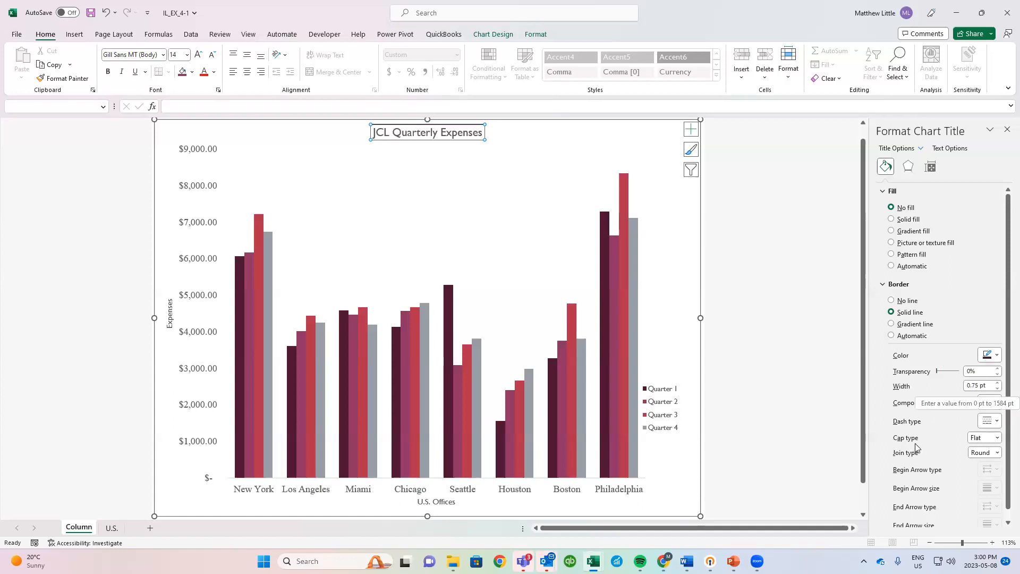
scroll(937, 472, down, 1)
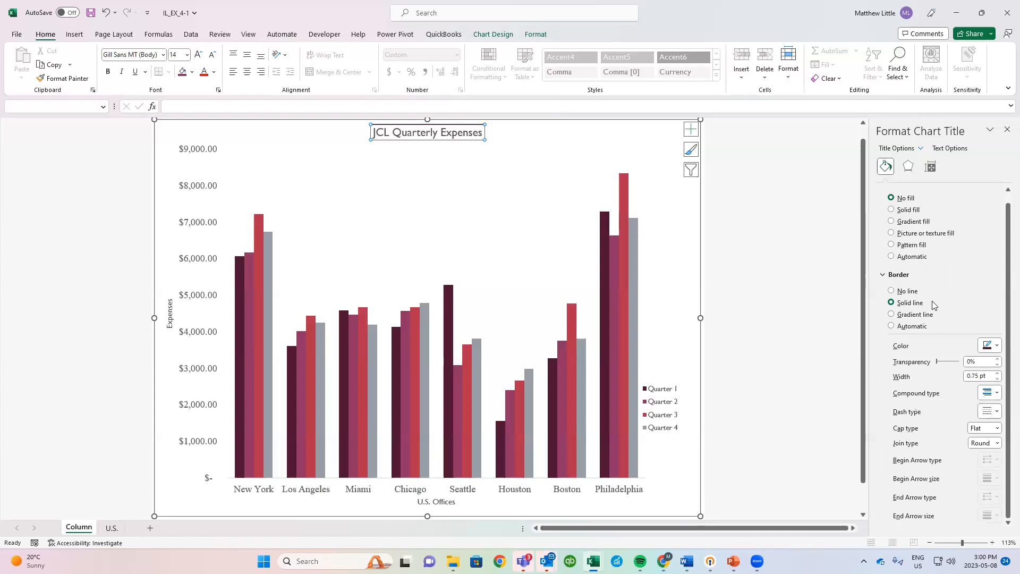
Step: Apply the outer shadow preset that falls to the bottom right to the chart title
click(908, 168)
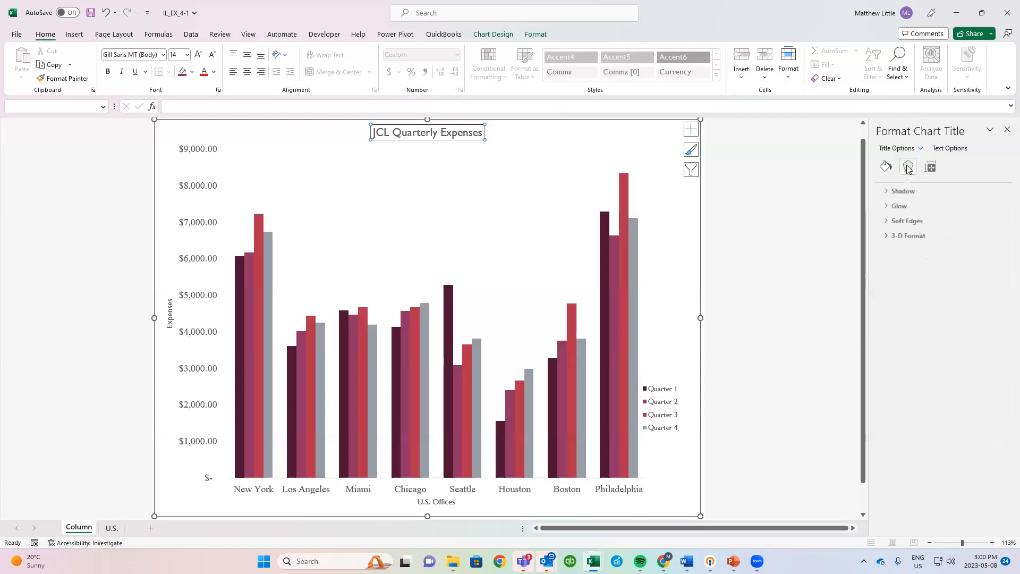
click(884, 192)
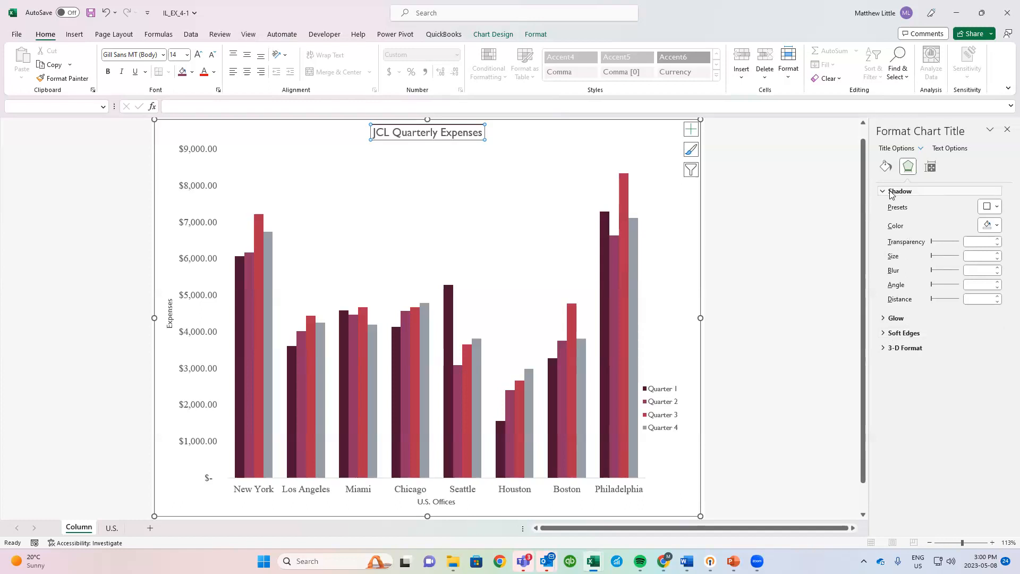
click(997, 208)
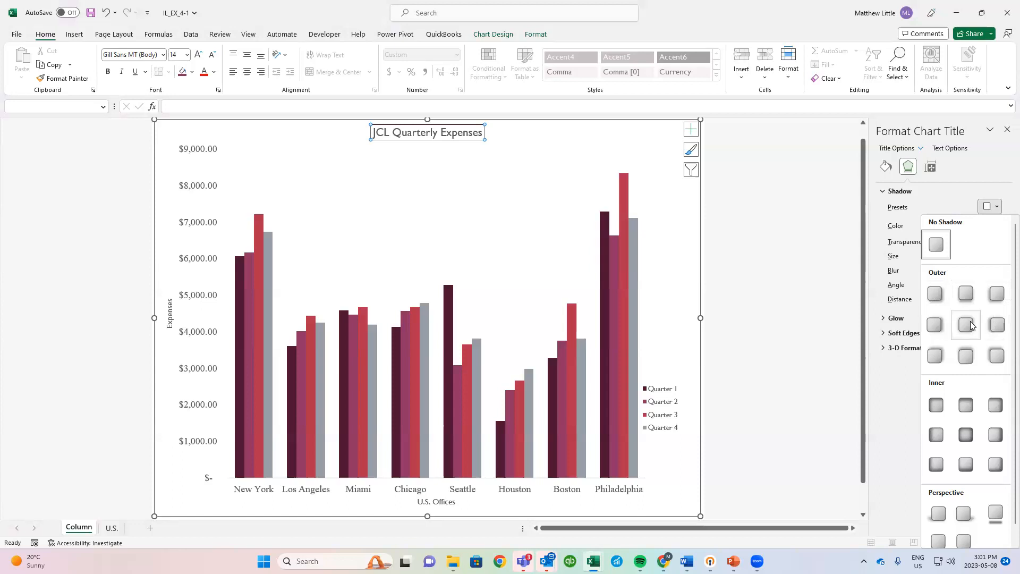
click(936, 294)
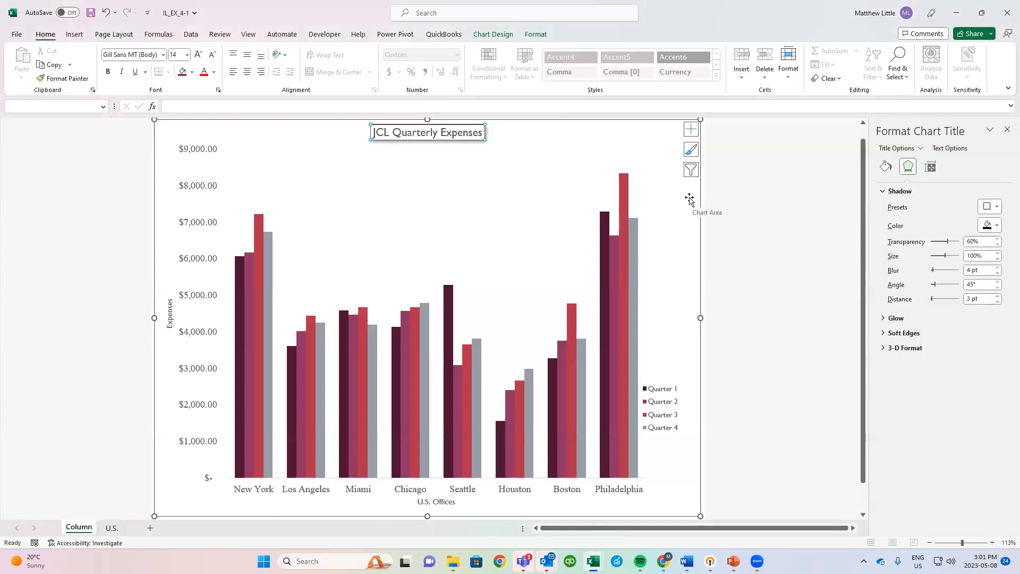
Step: Add a data table with legend keys below the column chart and remove the separate legend
click(691, 130)
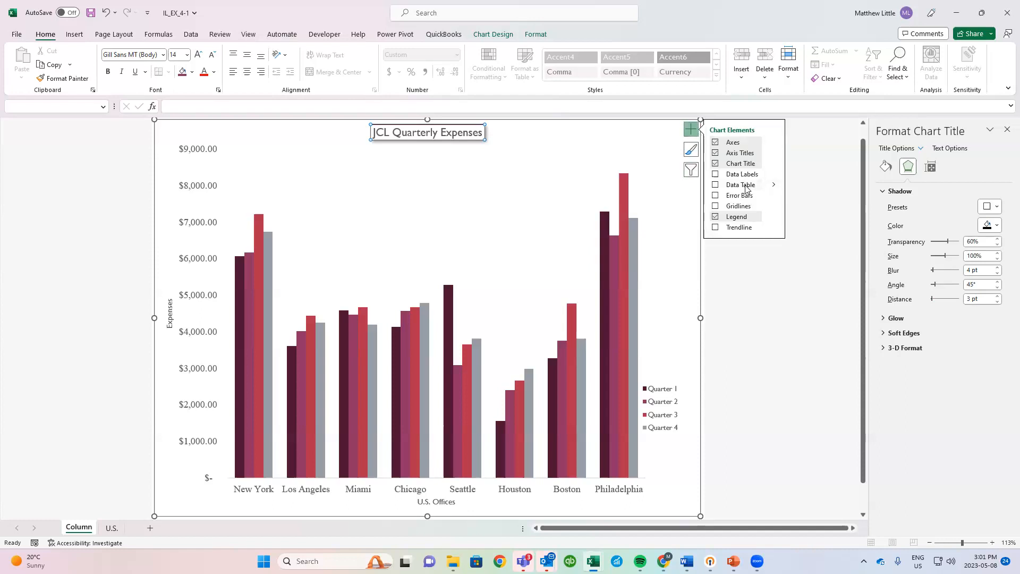
click(717, 185)
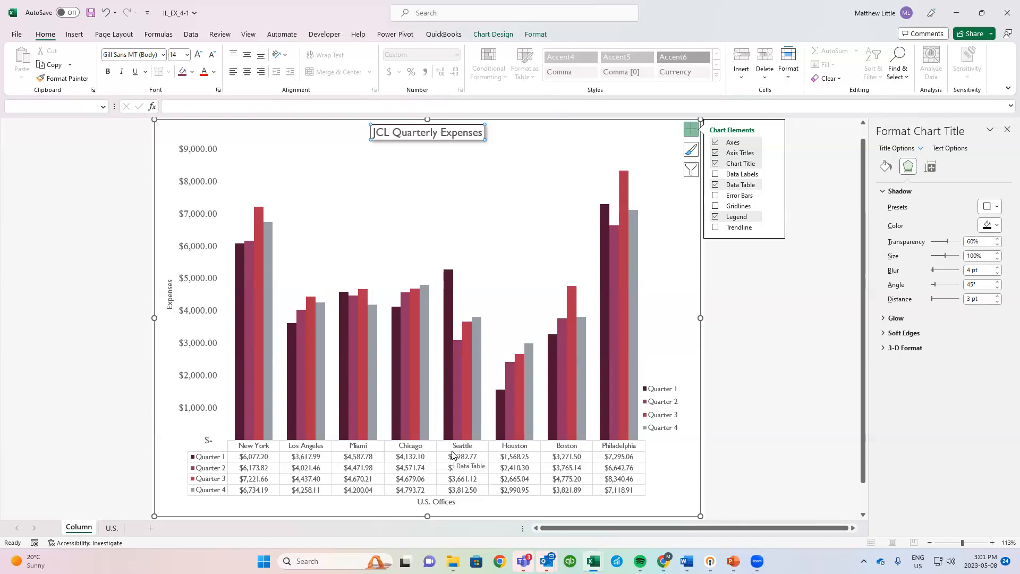
click(716, 218)
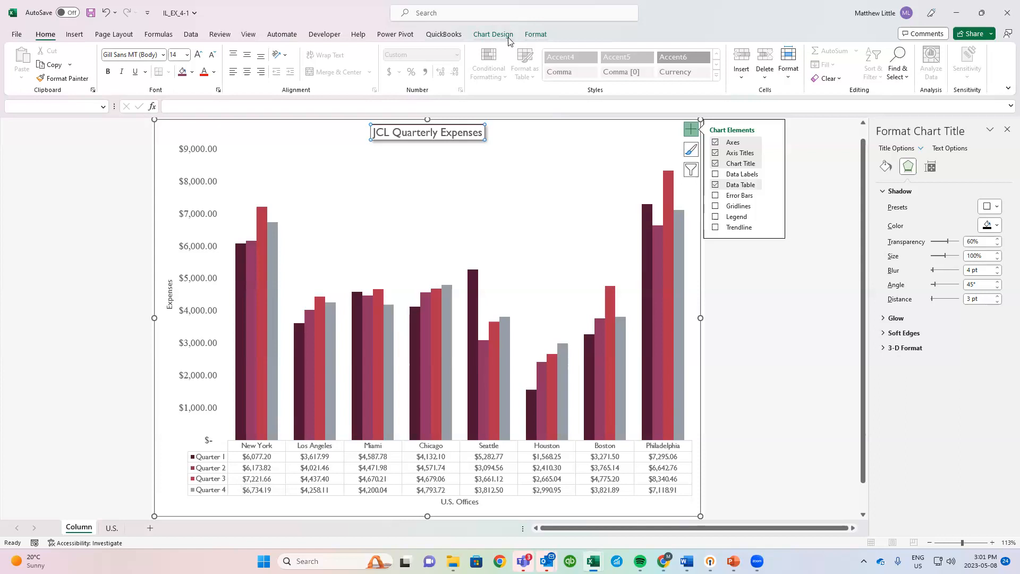
Step: Fill the Quarter 4 data series with the lightest tint of the plum Accent 1 theme color
click(536, 34)
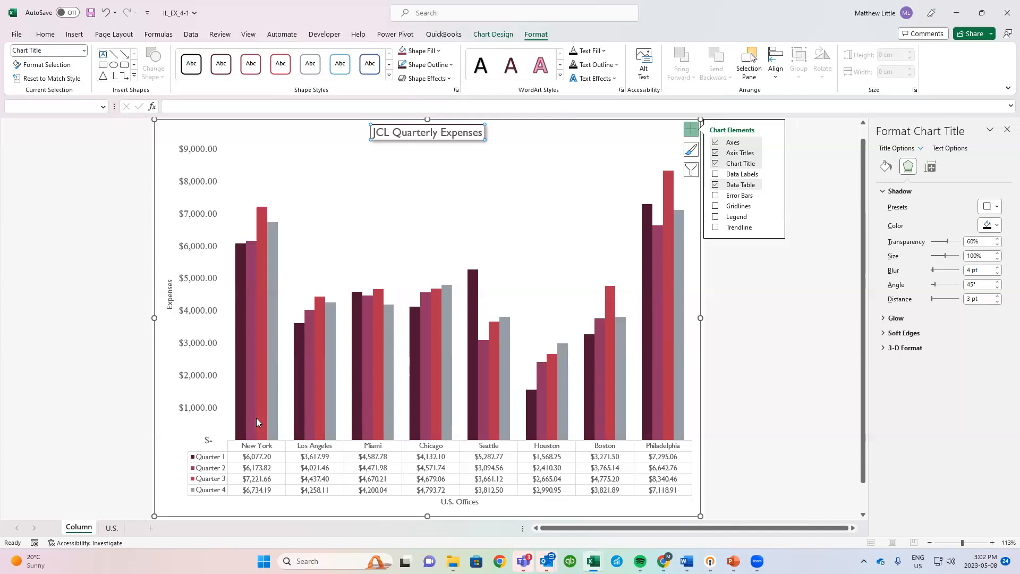
mouse_move(241, 425)
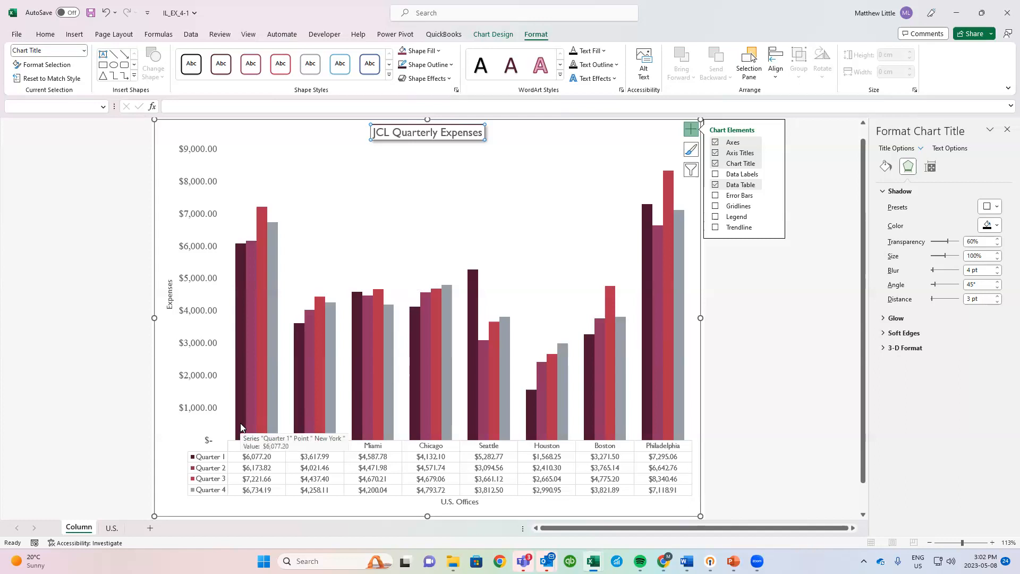
click(272, 423)
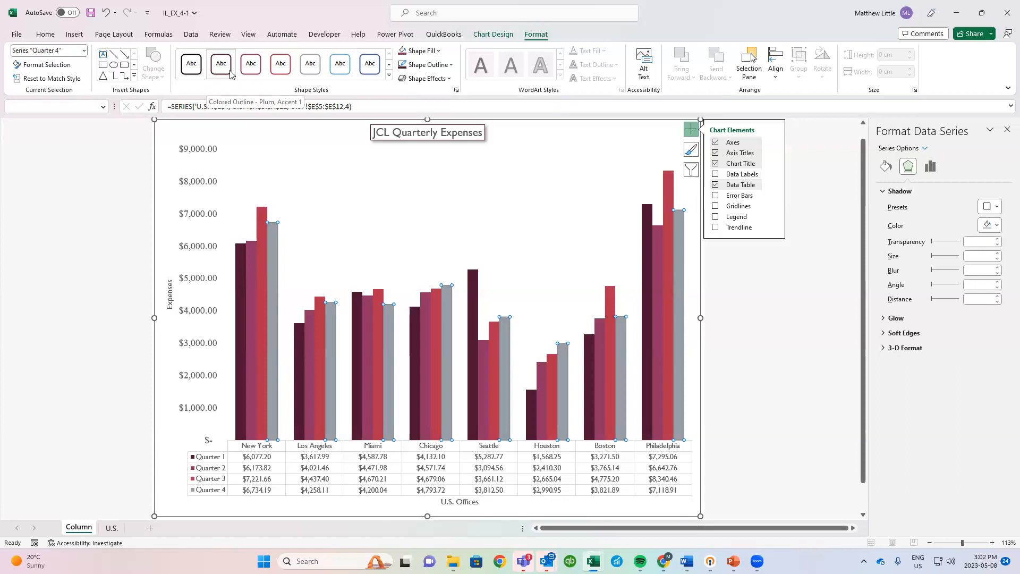
click(439, 51)
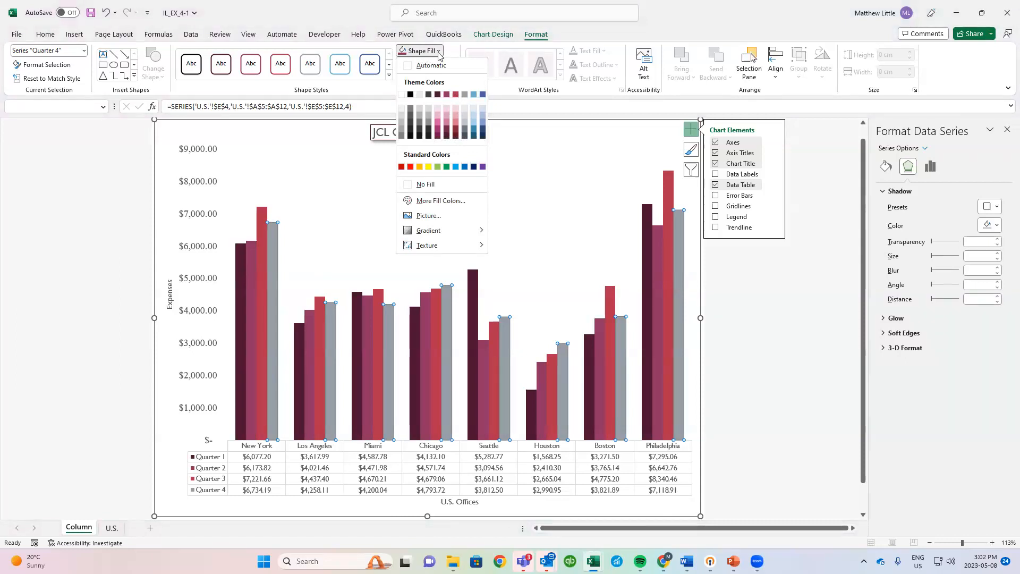
click(438, 108)
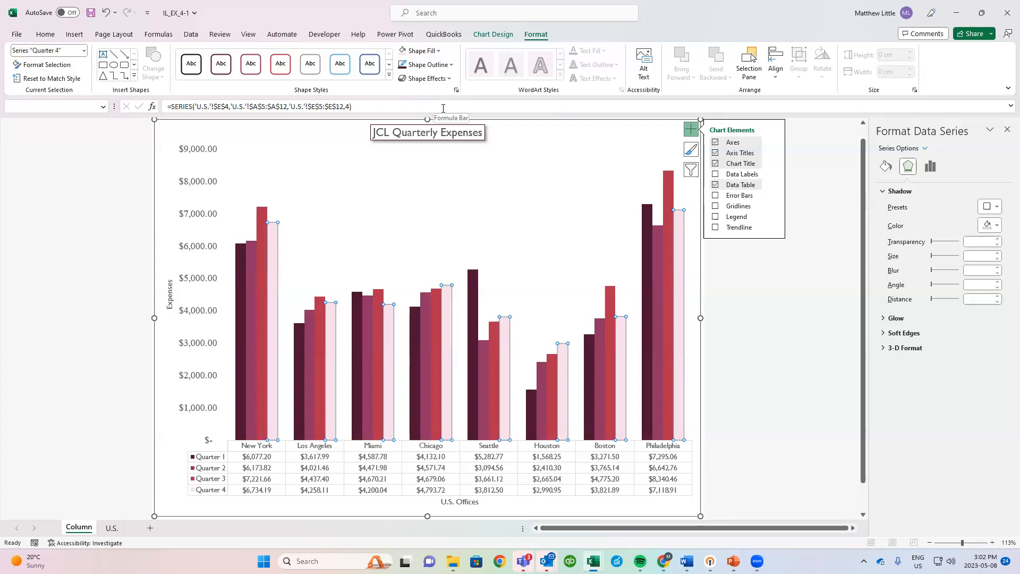
Step: Apply the Subtle Effect - Pink, Accent 3 shape style to the Quarter 3 data series and deselect the series
click(259, 296)
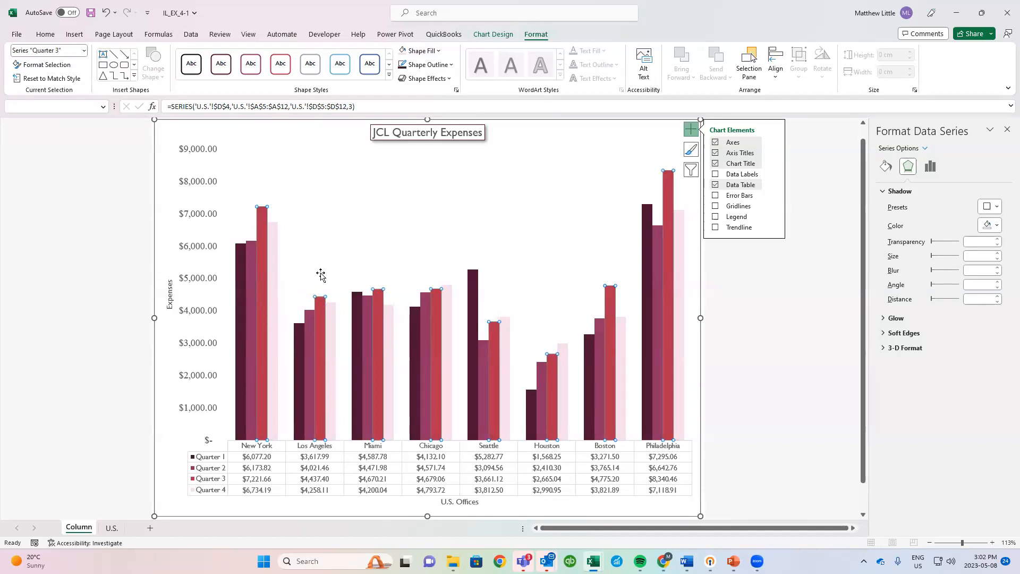
click(389, 78)
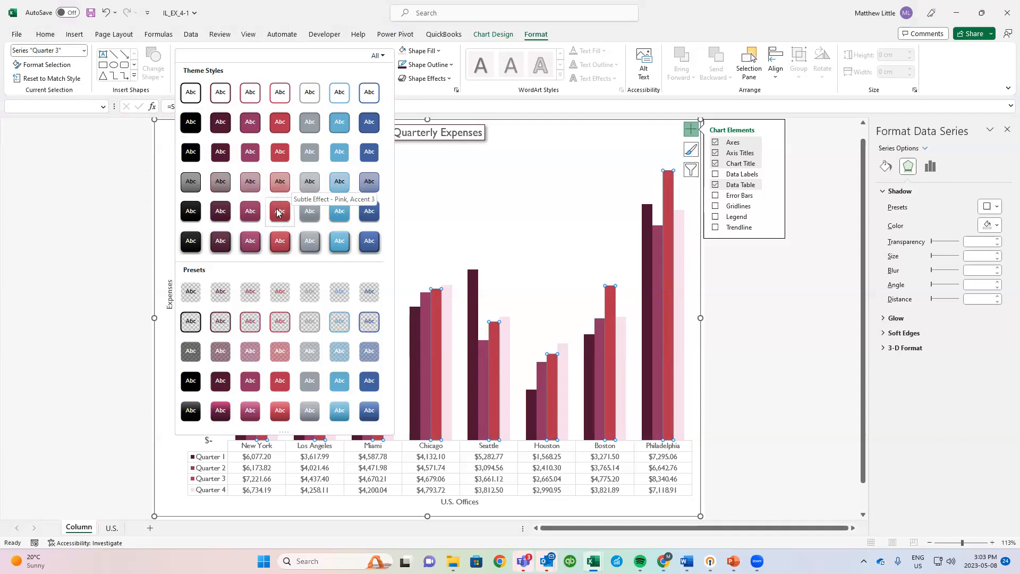
click(272, 186)
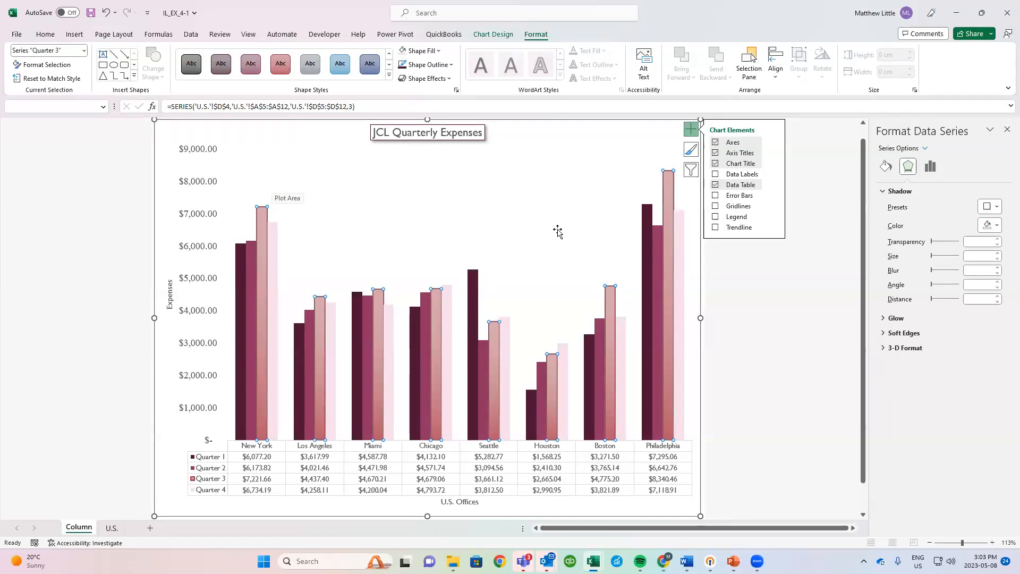
click(639, 280)
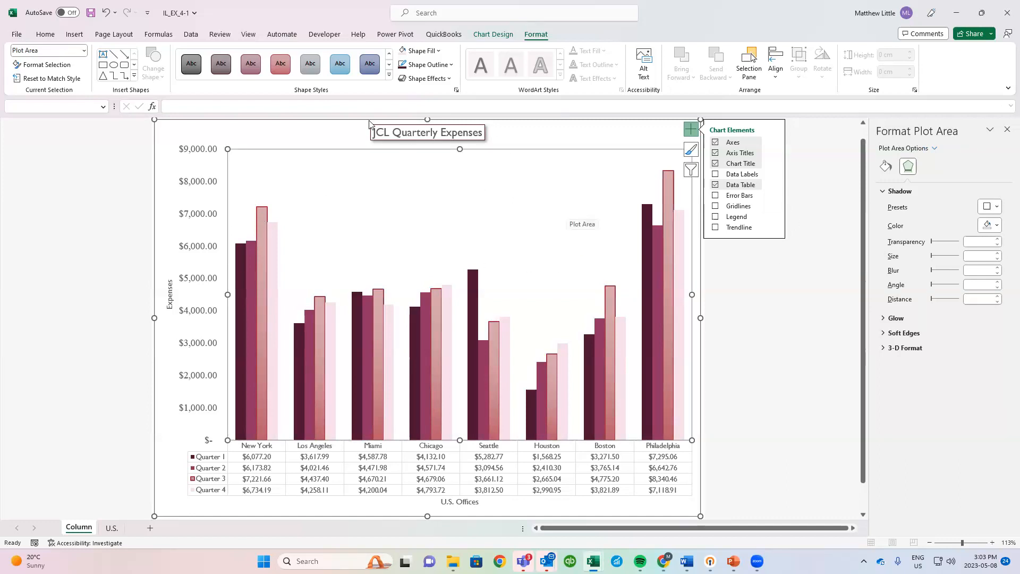
Step: Add a custom footer with the author's name in the center section of the chart sheet and check it in the print preview
click(80, 35)
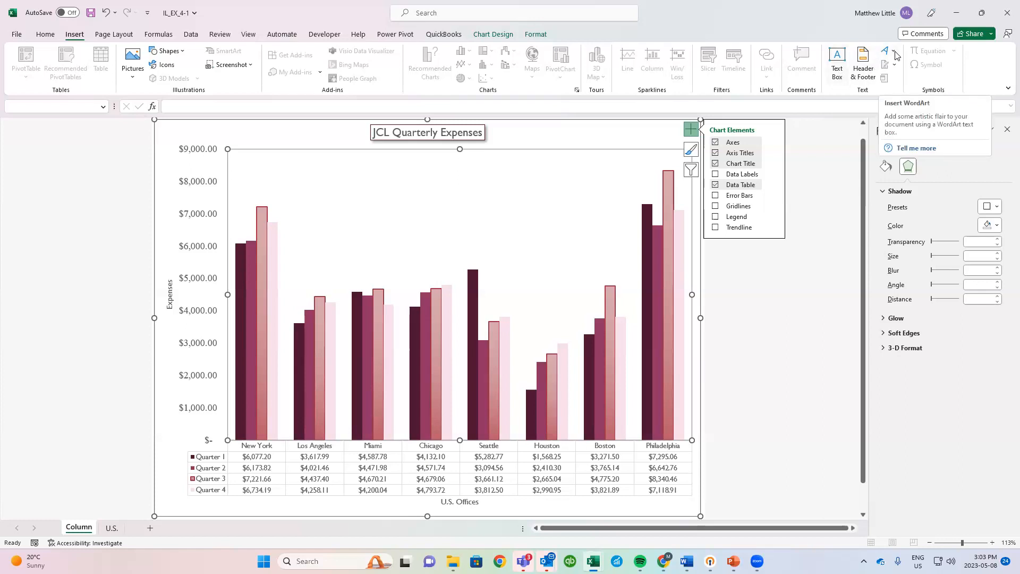
click(844, 79)
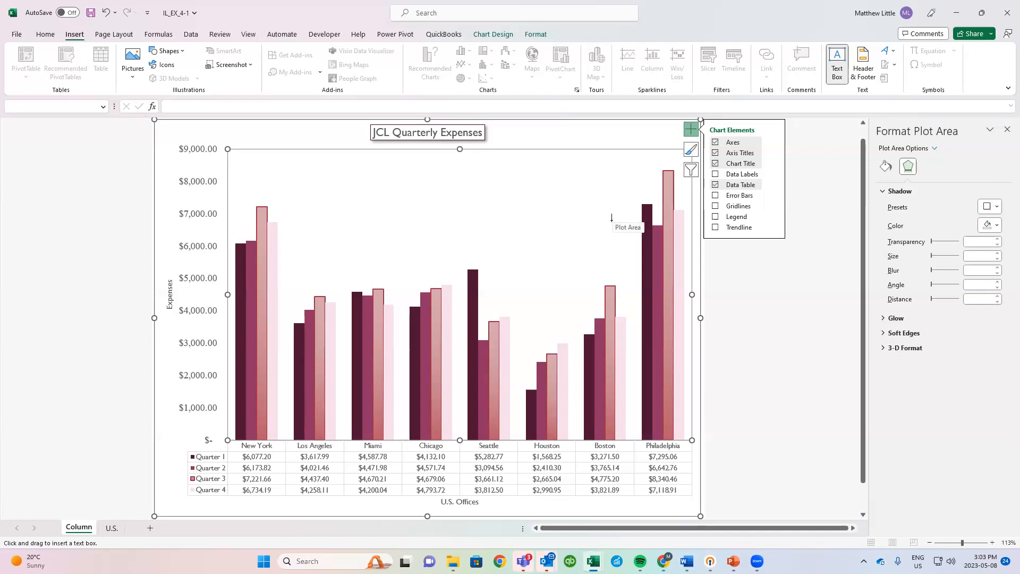
click(863, 63)
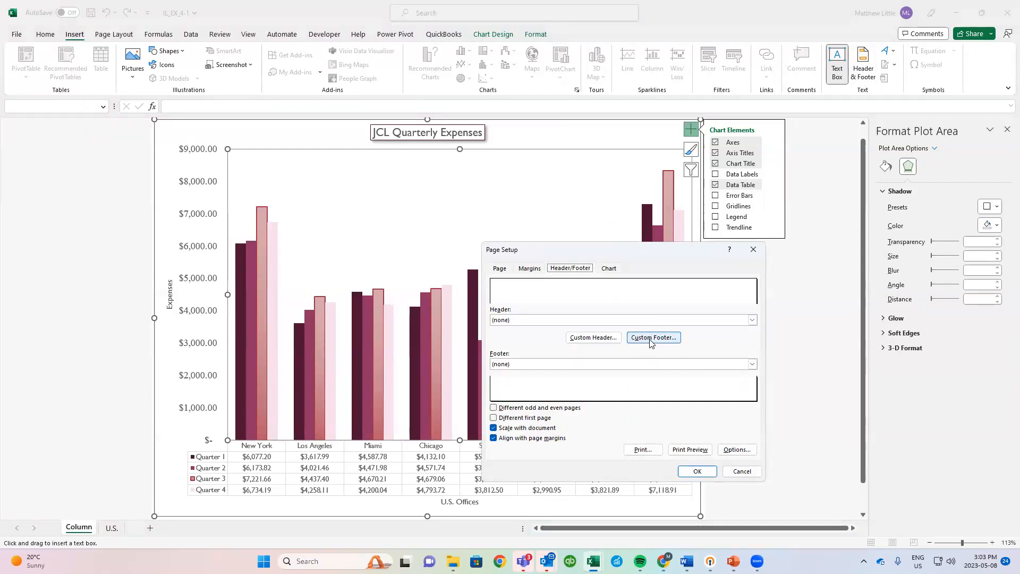
click(650, 339)
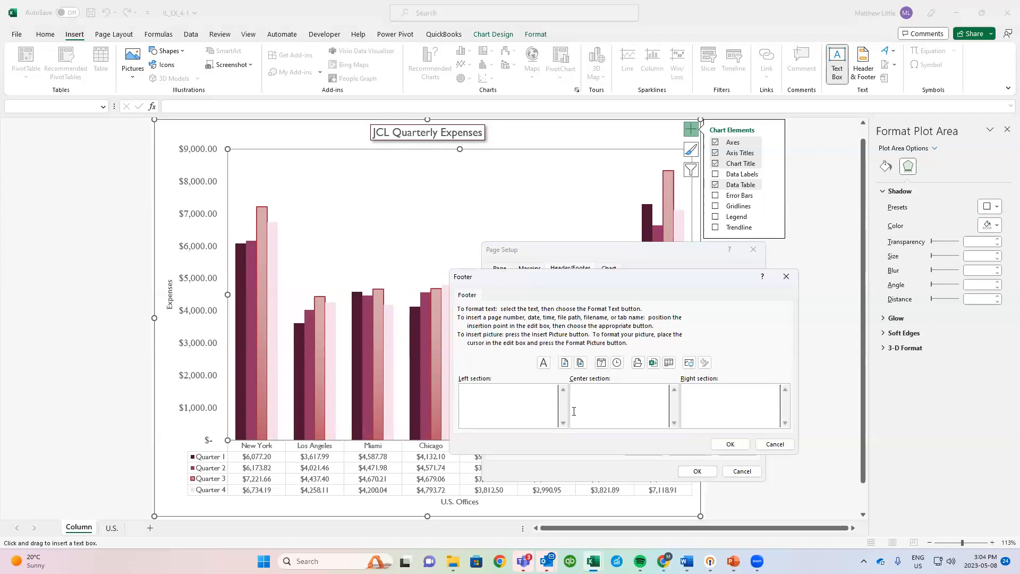
text(M Little)
click(730, 444)
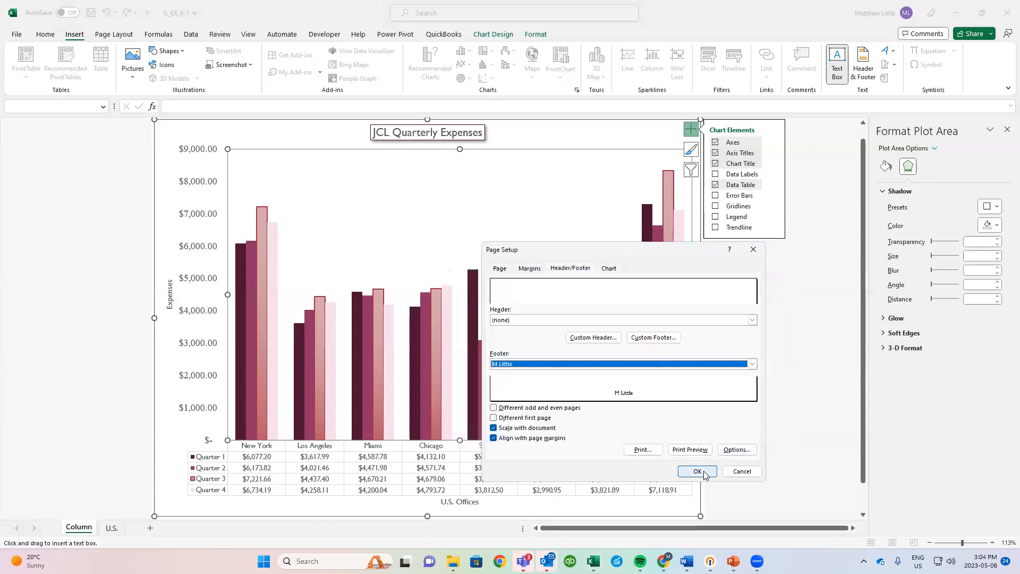
click(705, 473)
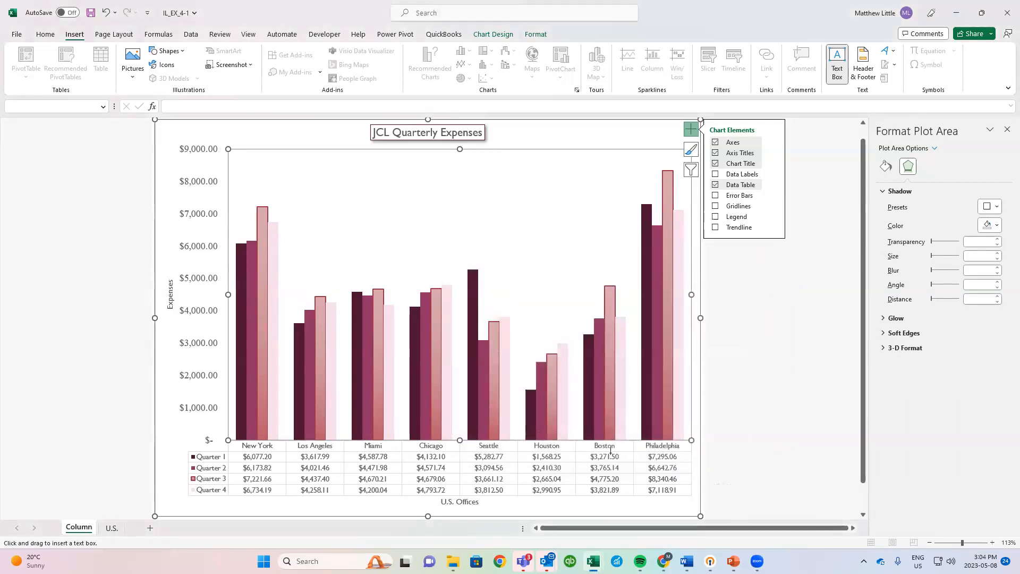
click(17, 34)
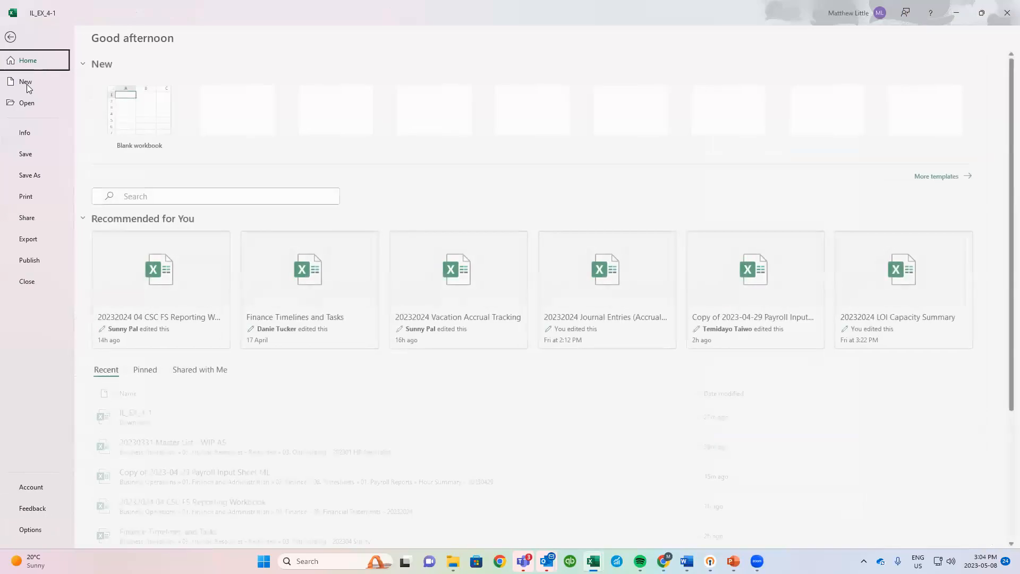
click(26, 196)
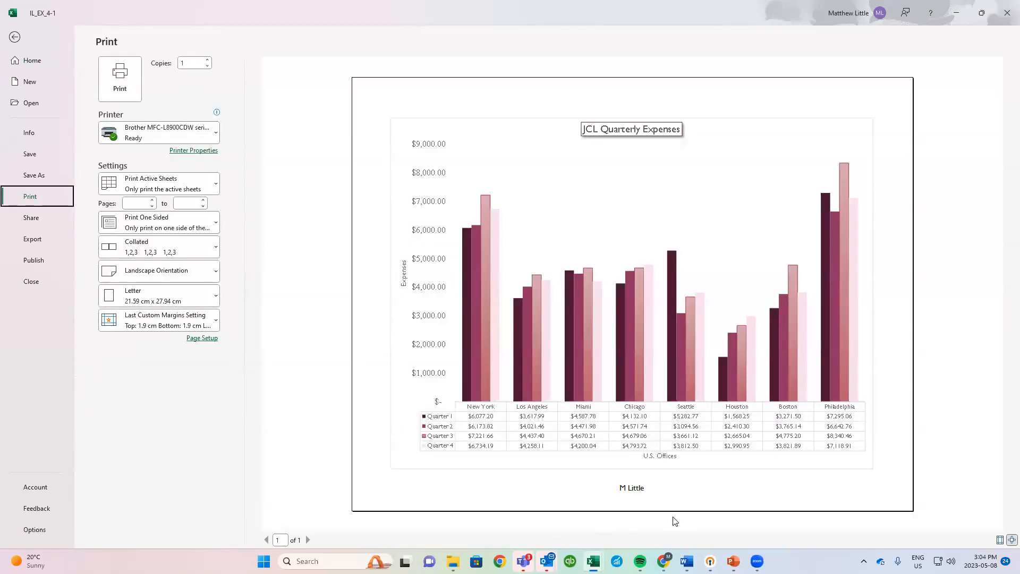
click(15, 37)
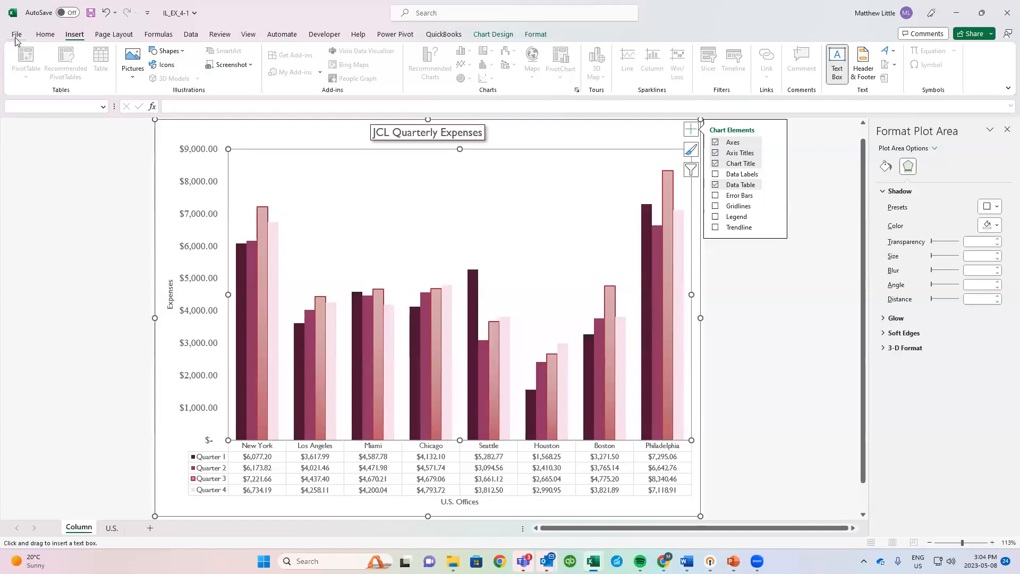
Step: Insert a 2-D pie chart on the U.S. sheet from the office names in A5:A12 and their totals in F5:F12
click(112, 528)
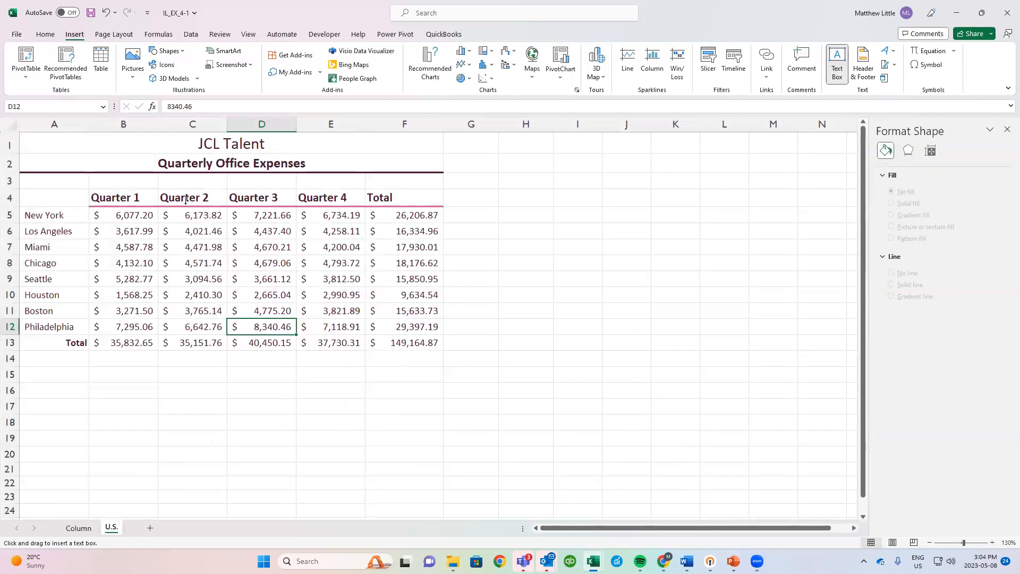
click(185, 200)
click(55, 215)
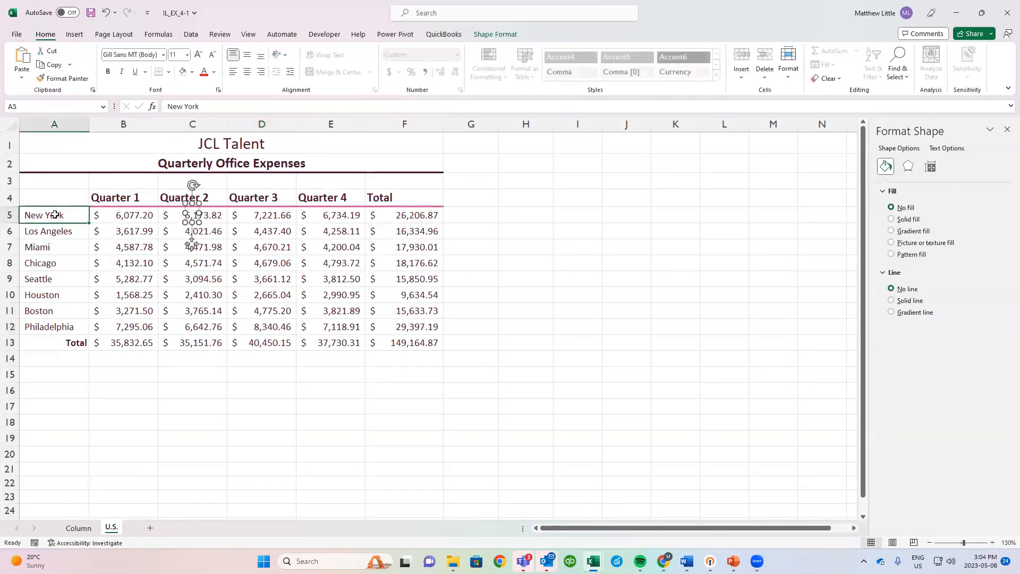
drag(55, 215, 39, 330)
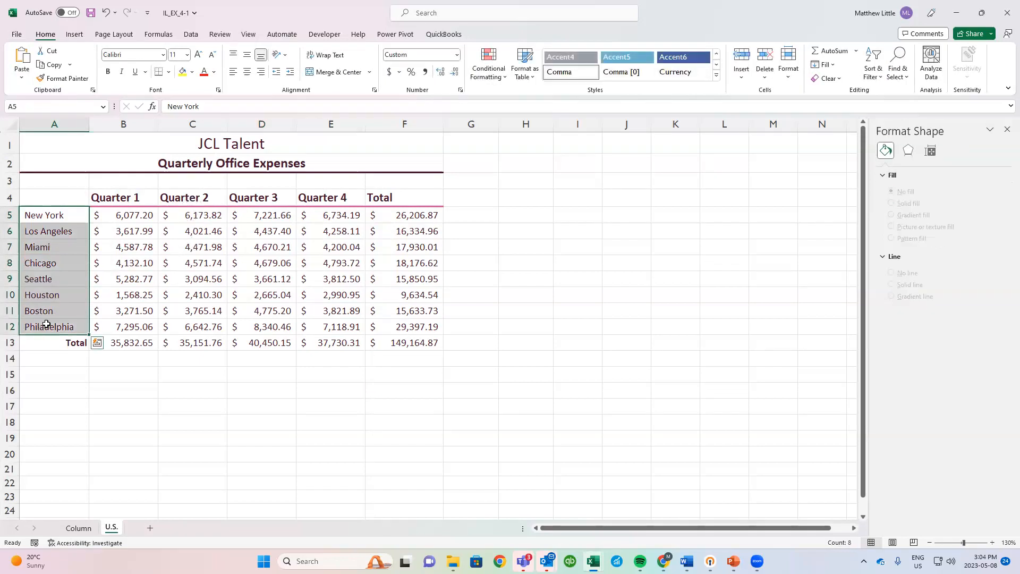
drag(418, 215, 408, 321)
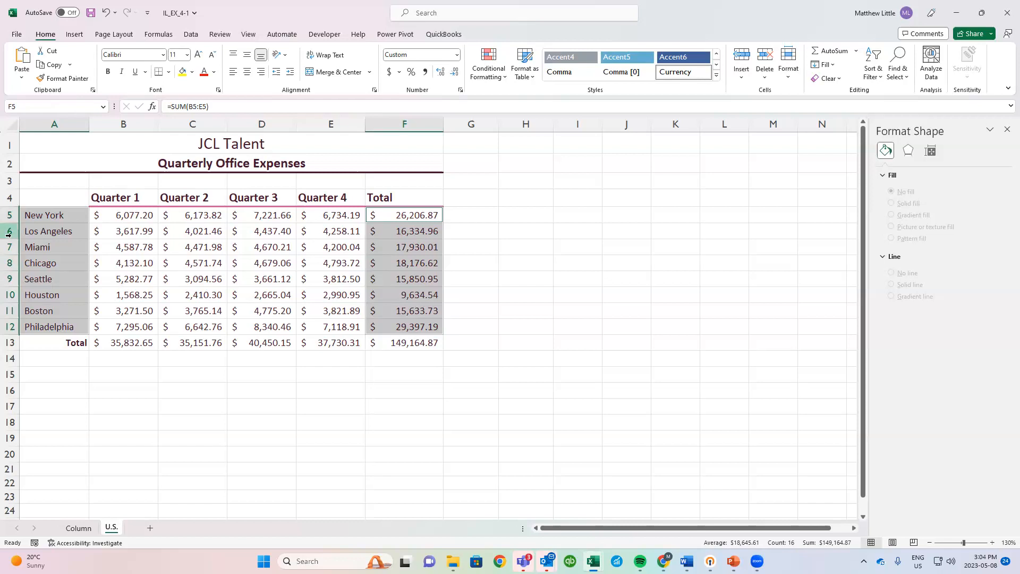
click(72, 34)
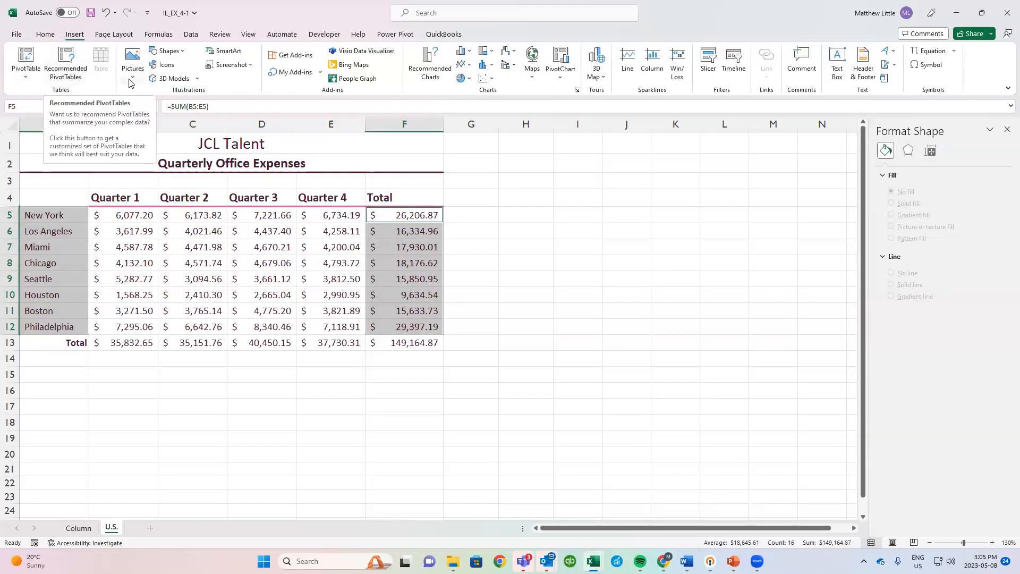
click(467, 78)
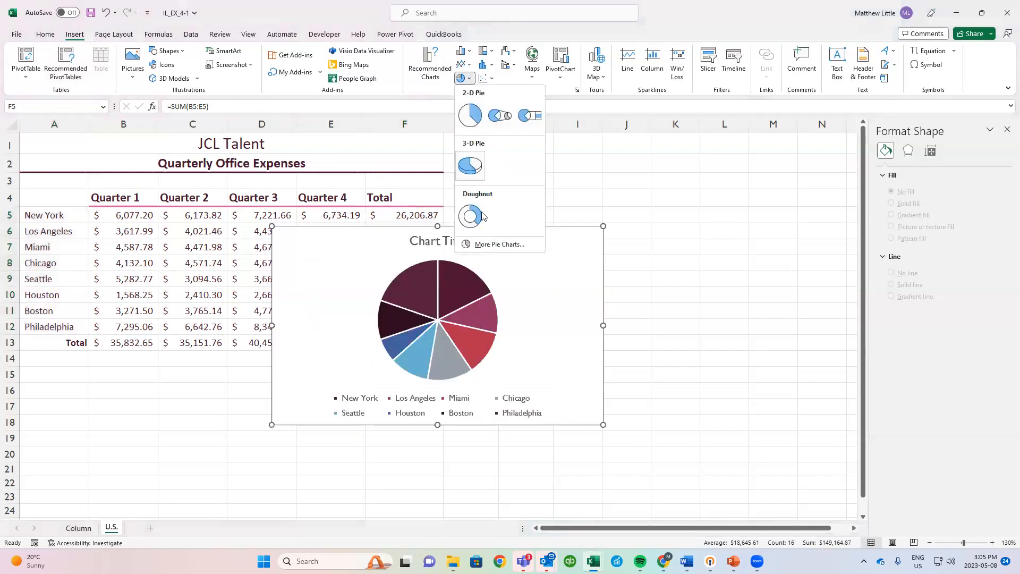
click(470, 115)
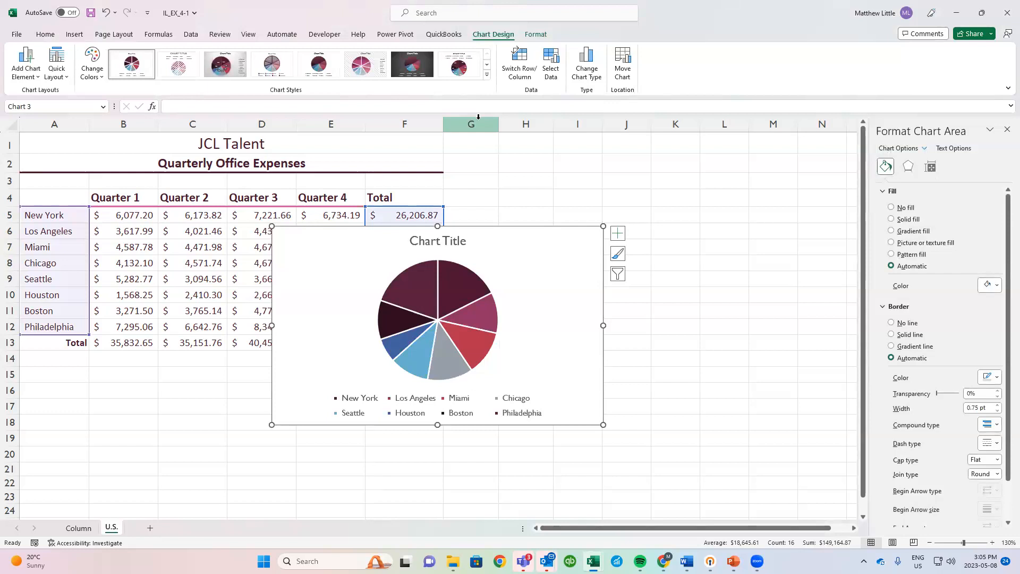
Step: Move the pie chart from the U.S. worksheet to a new chart sheet named Pie
click(621, 78)
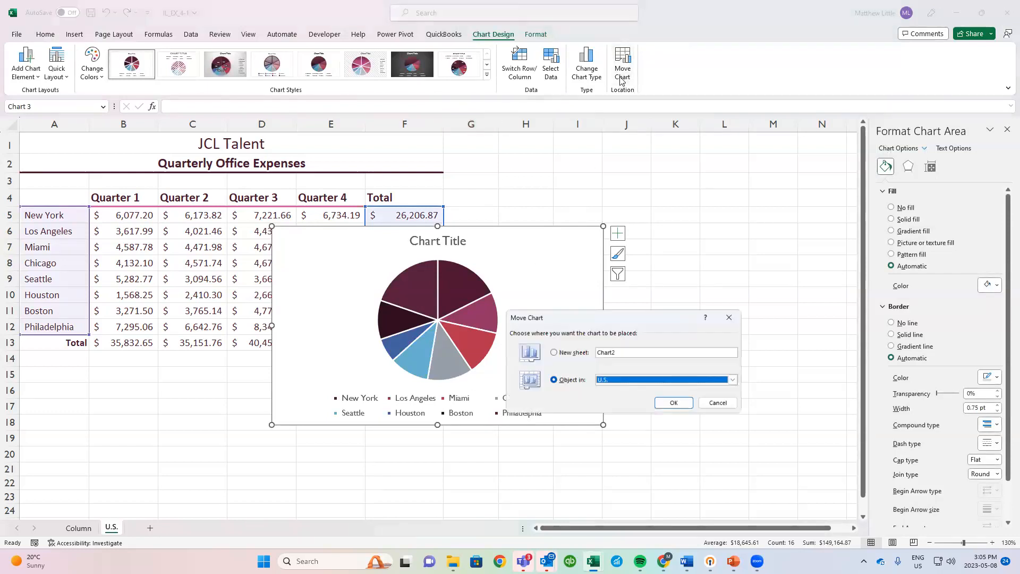
click(553, 353)
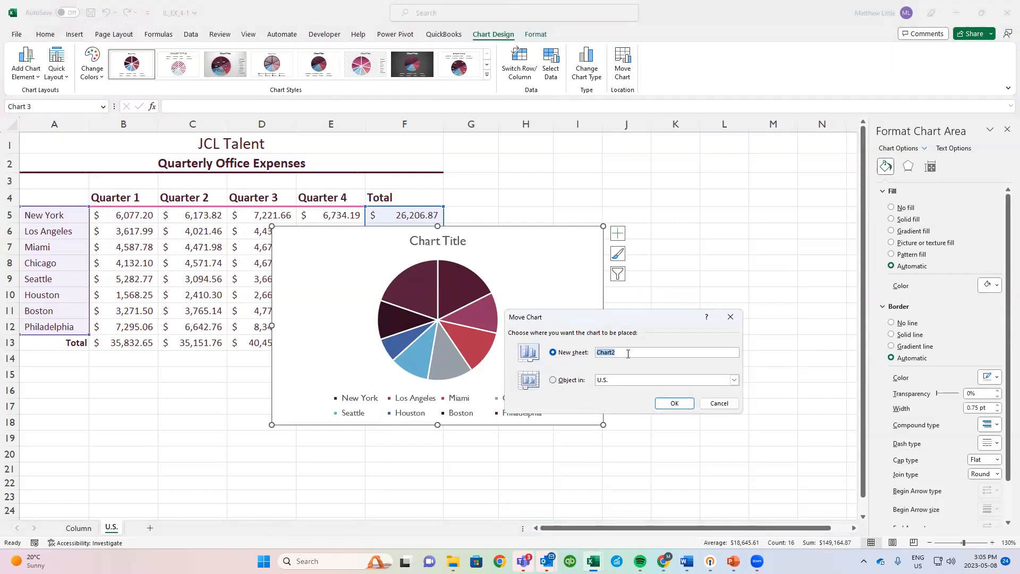
text(Pie)
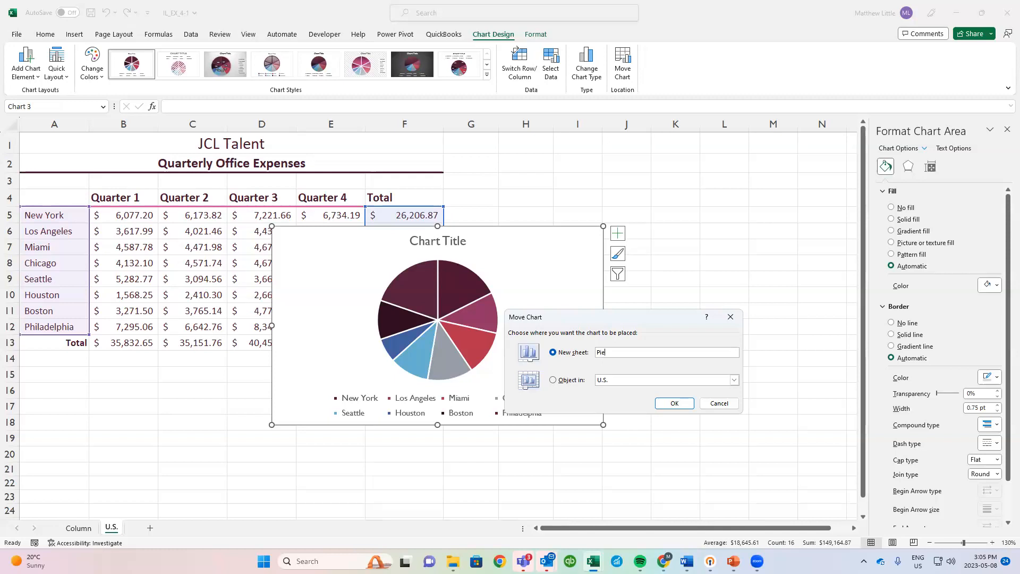
click(671, 405)
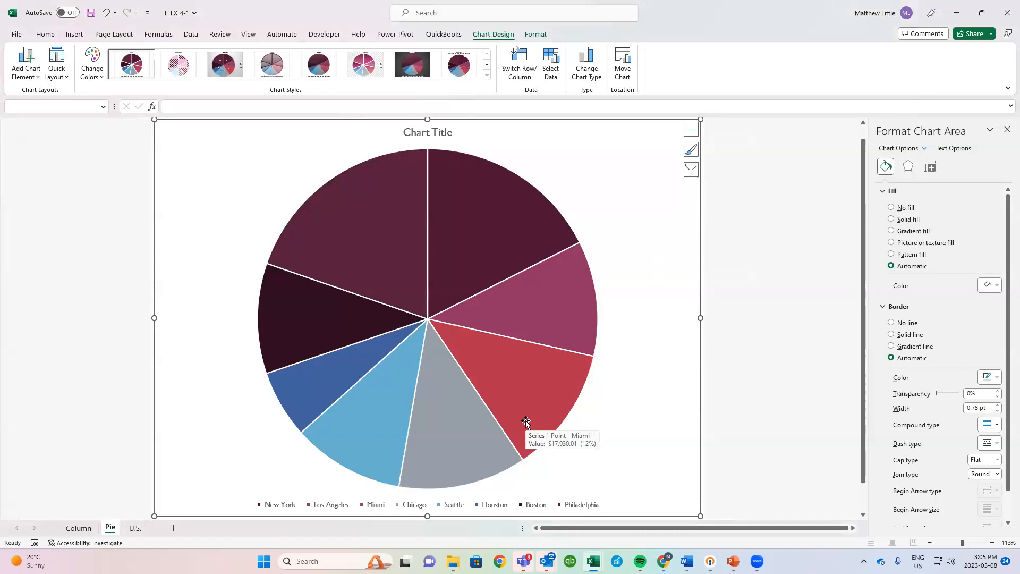
Step: Apply the solid red filled WordArt style to the chart title and set its text to "JCL Total Expenses, by Office"
click(440, 135)
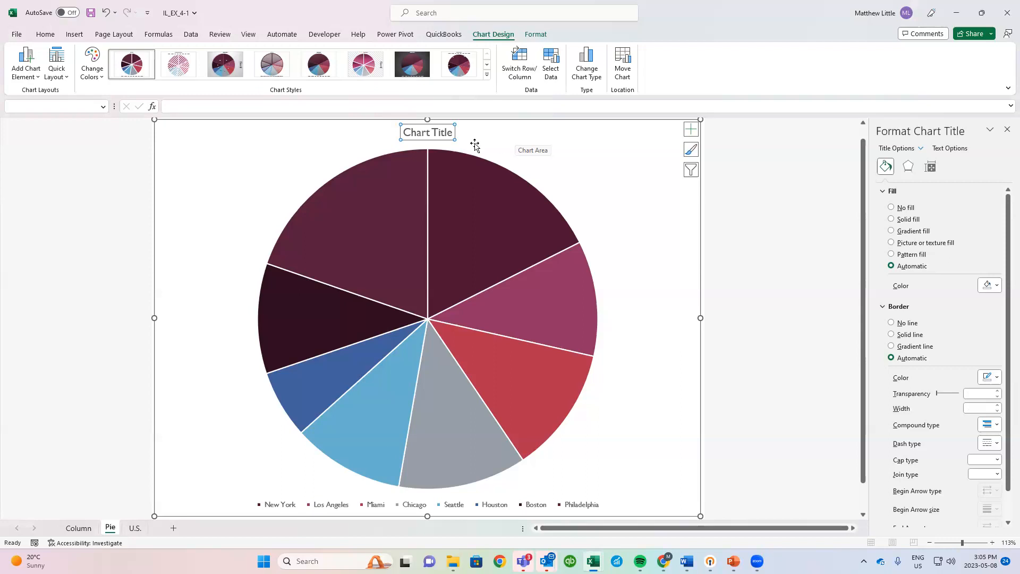
click(537, 35)
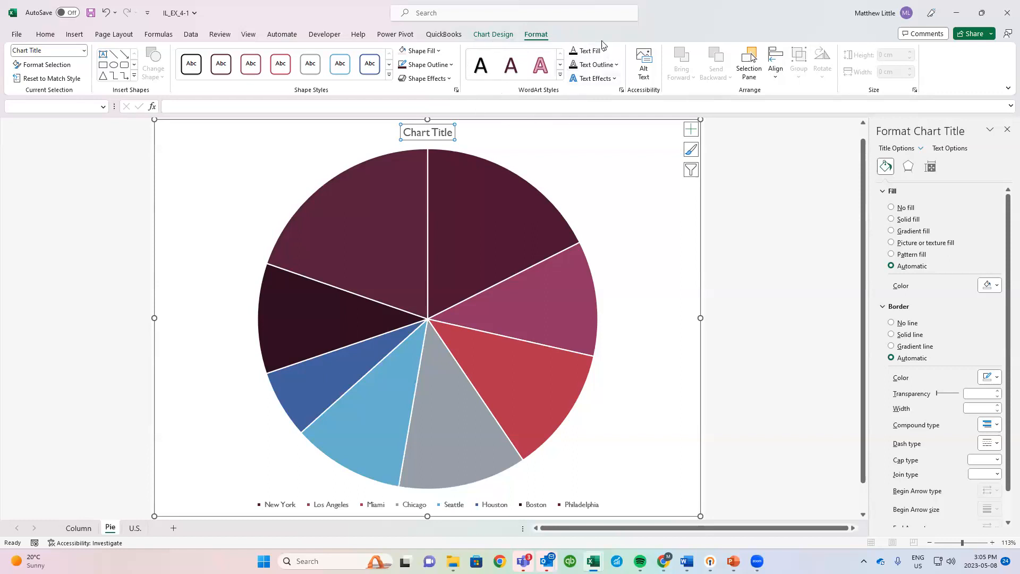
click(561, 78)
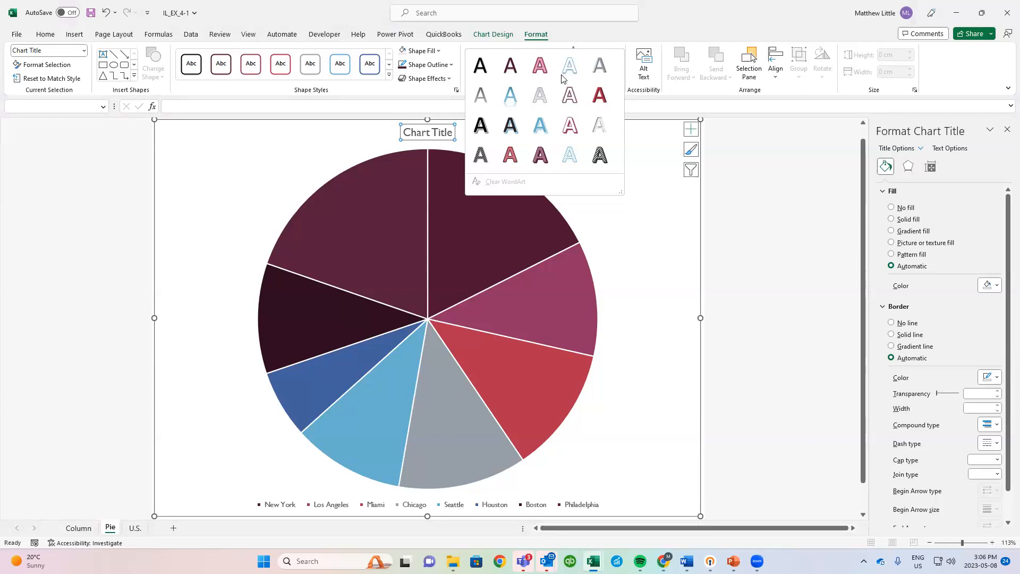
click(600, 96)
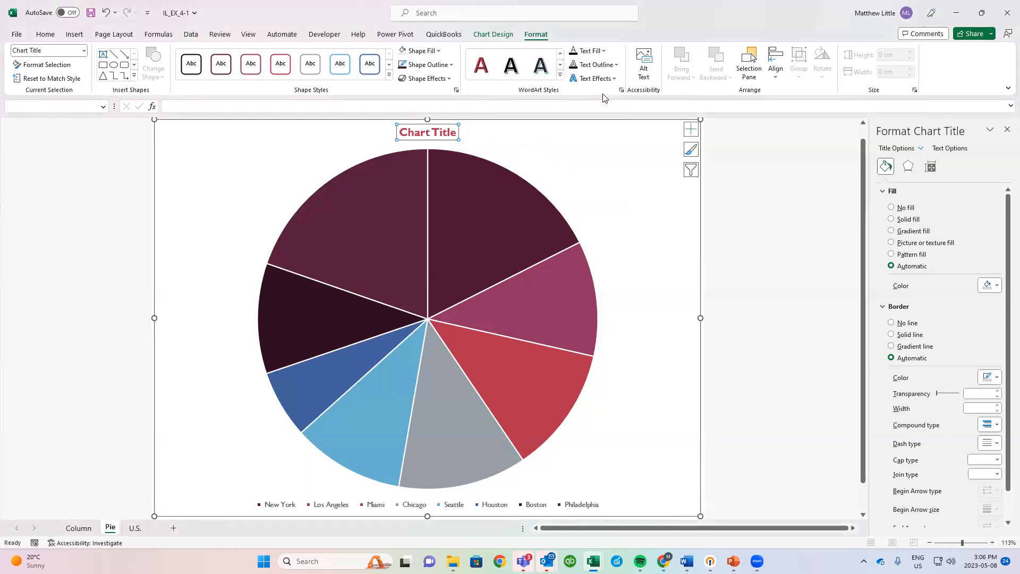
text(JC)
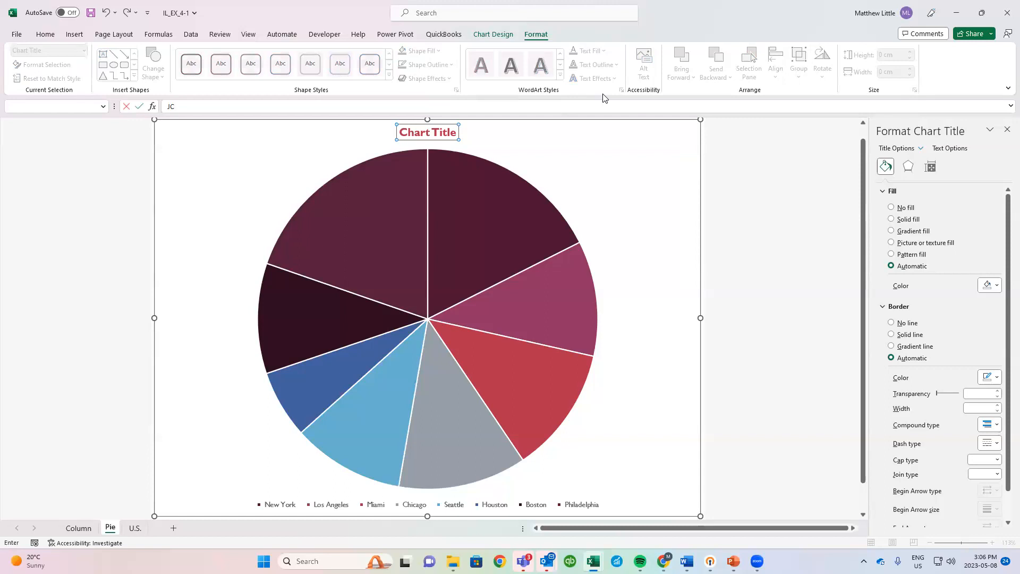
text(L Total Expenses, by Office)
key(Return)
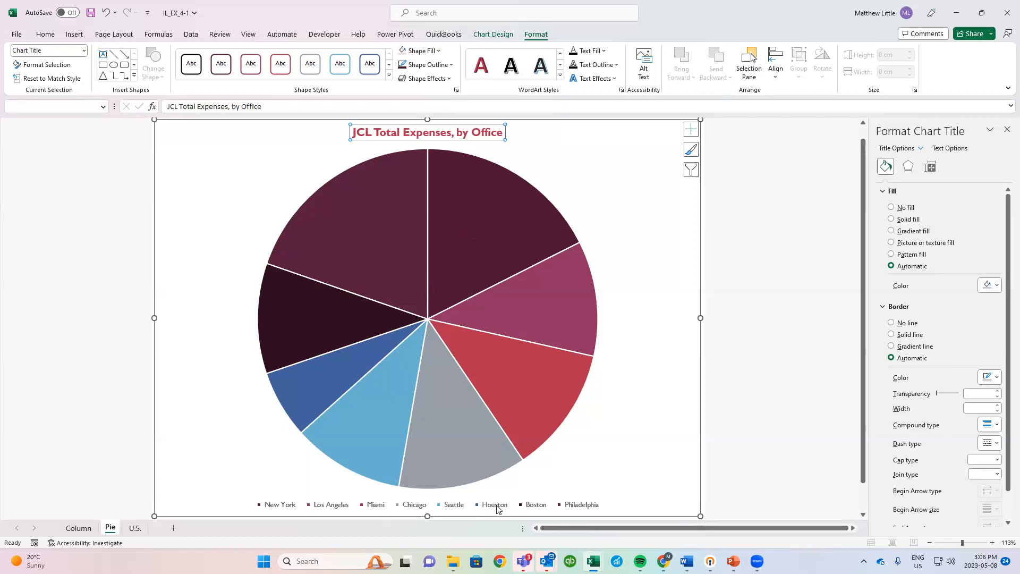
Step: Select only the Houston slice of the pie and set its point explosion to 10%, closing the formatting pane
click(327, 398)
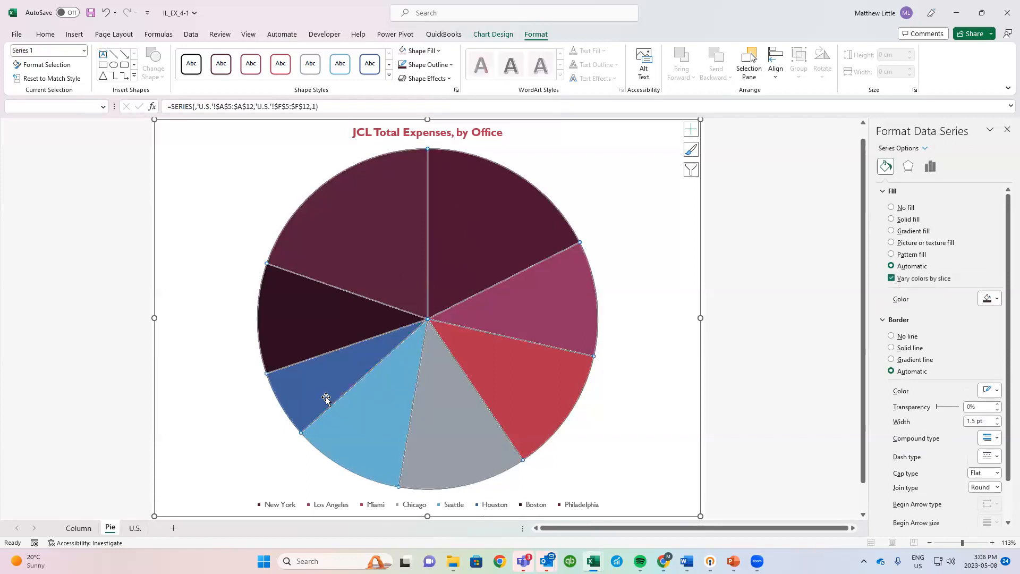
click(324, 399)
click(247, 419)
click(301, 396)
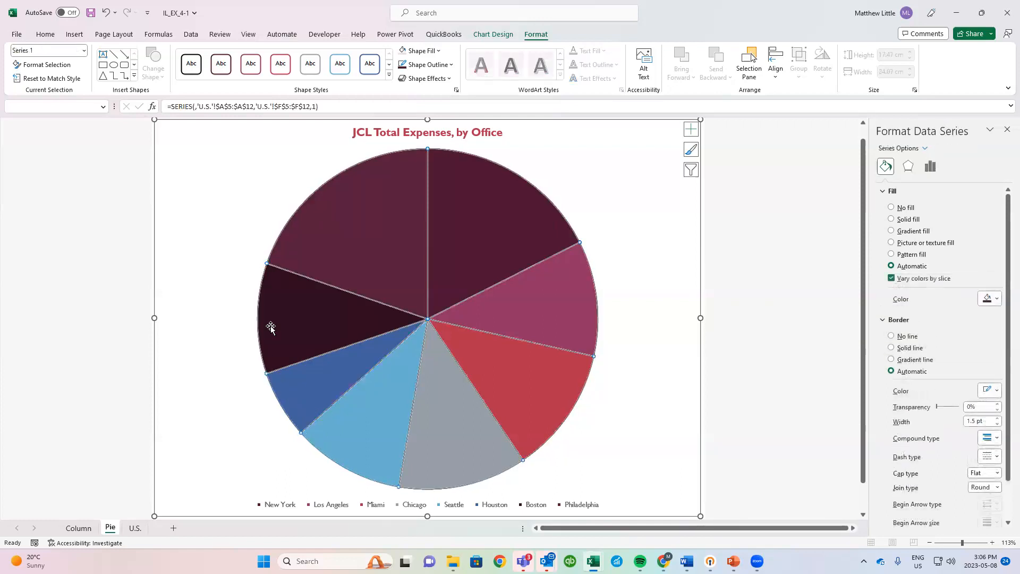
click(298, 395)
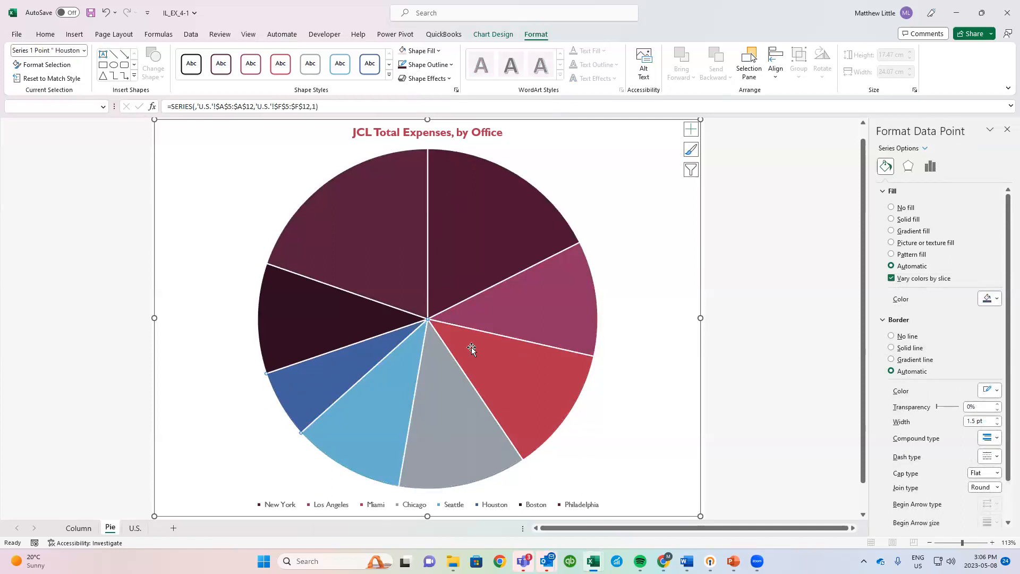
mouse_move(404, 366)
right_click(350, 365)
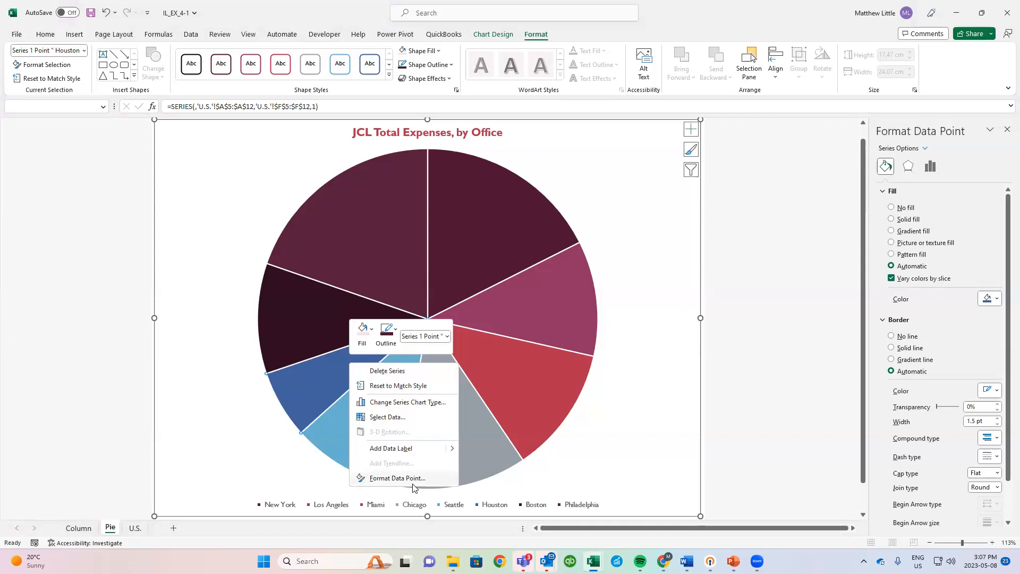
mouse_move(439, 450)
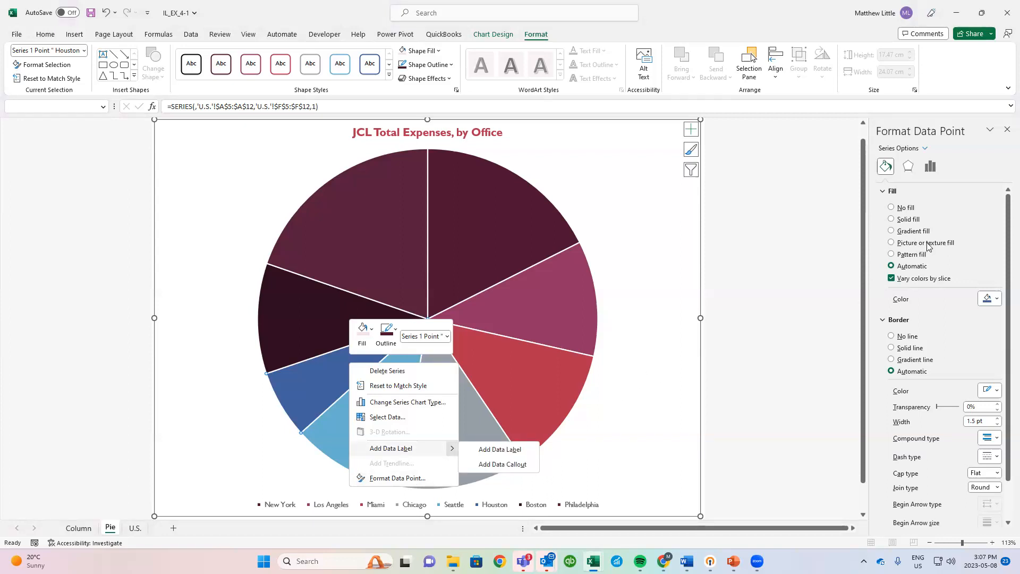
click(958, 367)
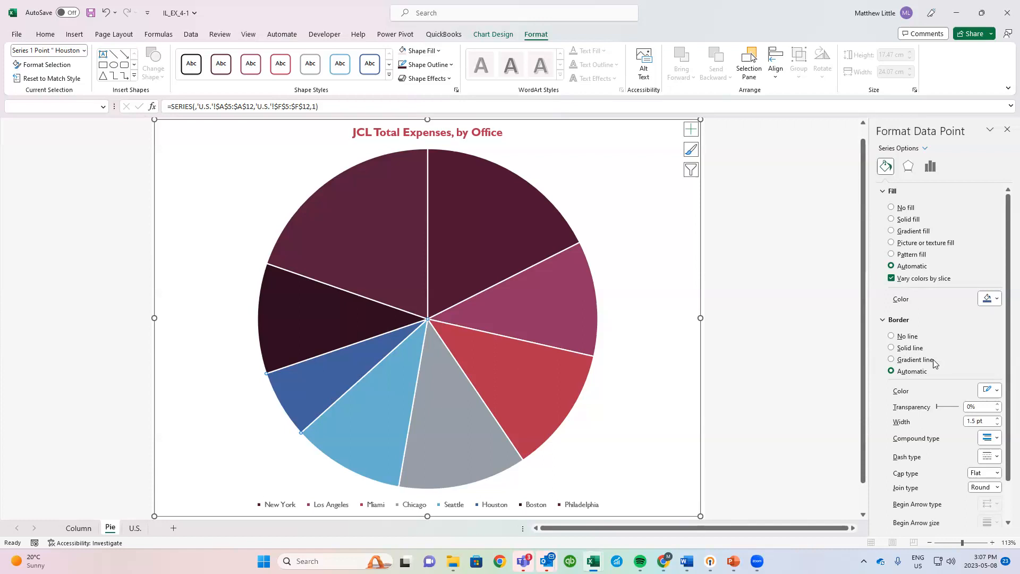
scroll(935, 363, down, 1)
click(931, 166)
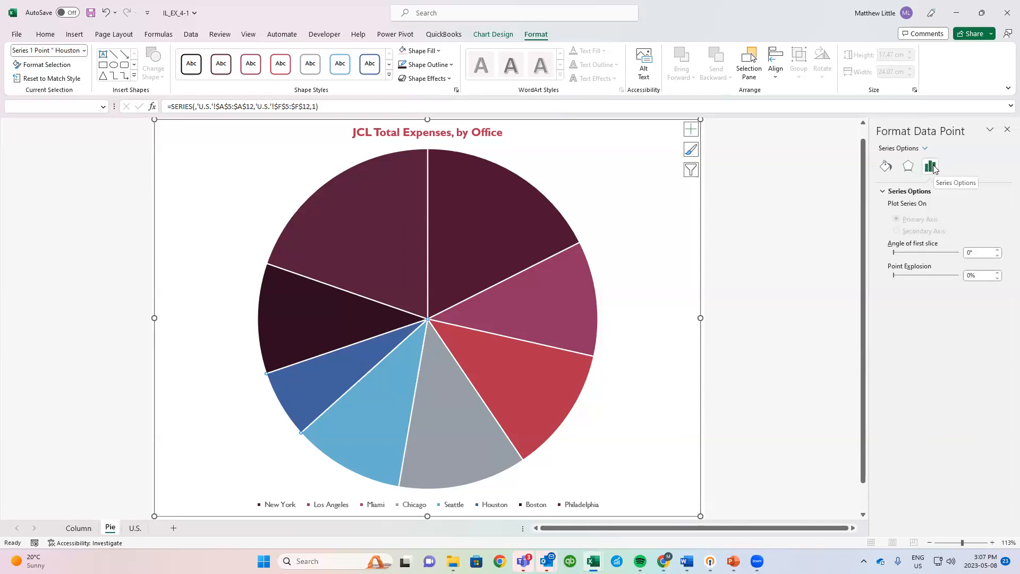
click(998, 272)
click(998, 272)
click(998, 272)
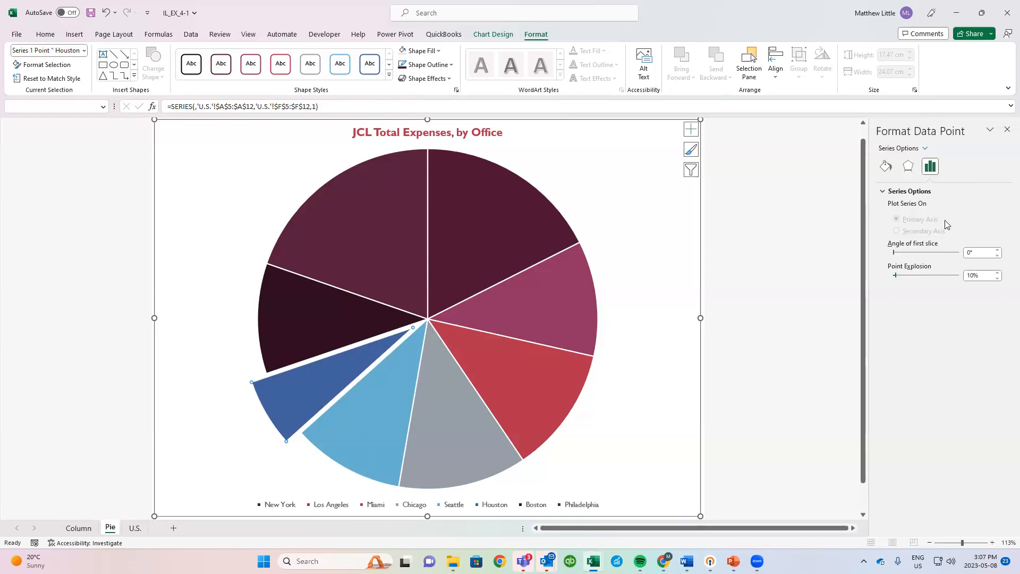
click(1006, 129)
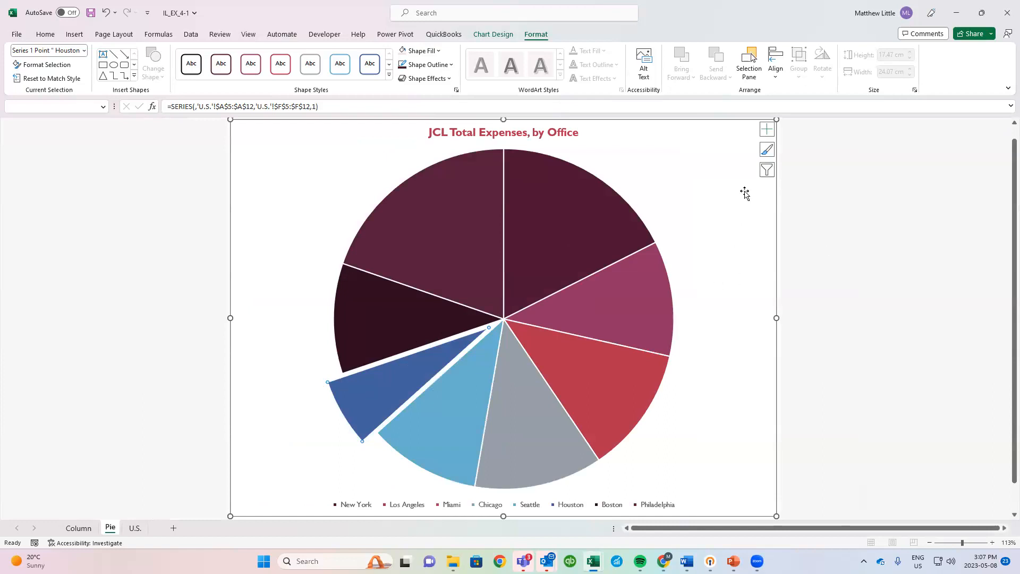
Step: Add data labels to the whole pie series at the Outside End position
click(769, 129)
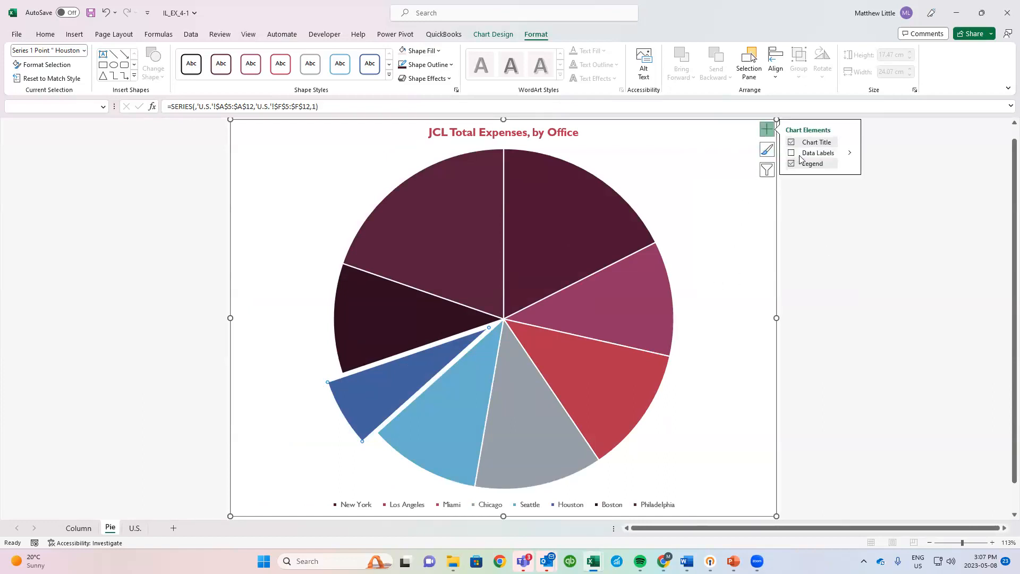
click(850, 153)
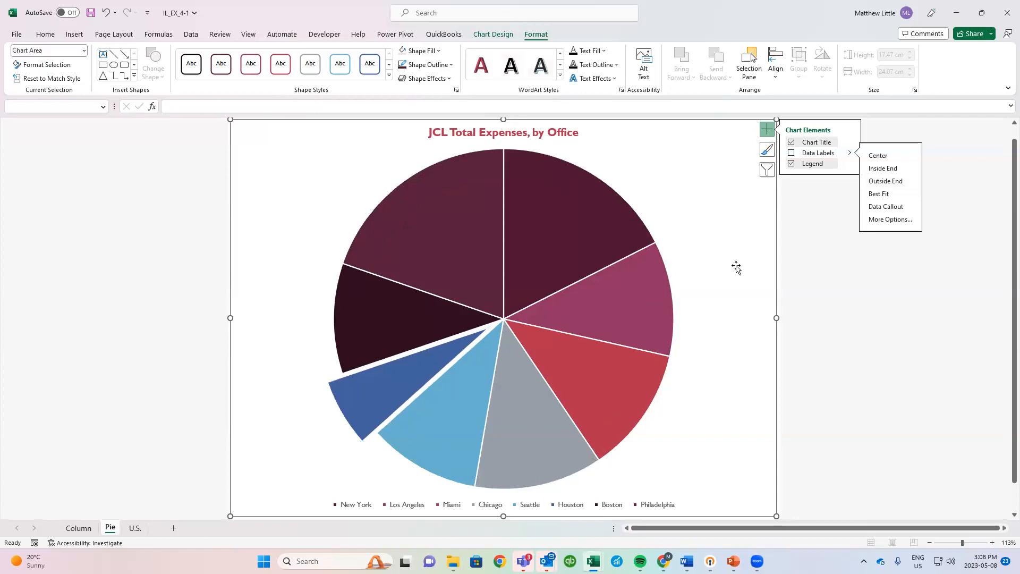
click(477, 274)
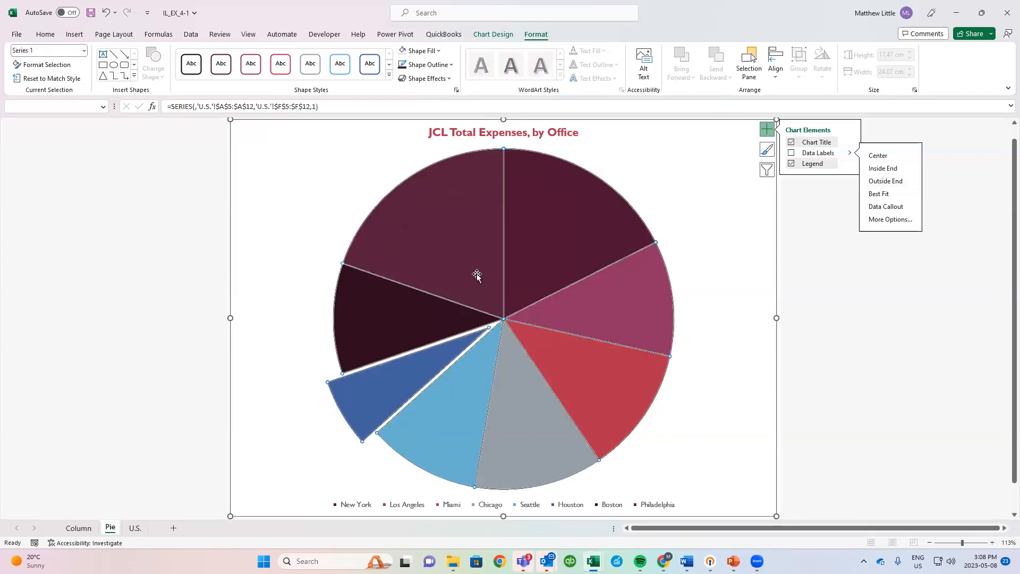
click(742, 219)
click(568, 220)
click(886, 182)
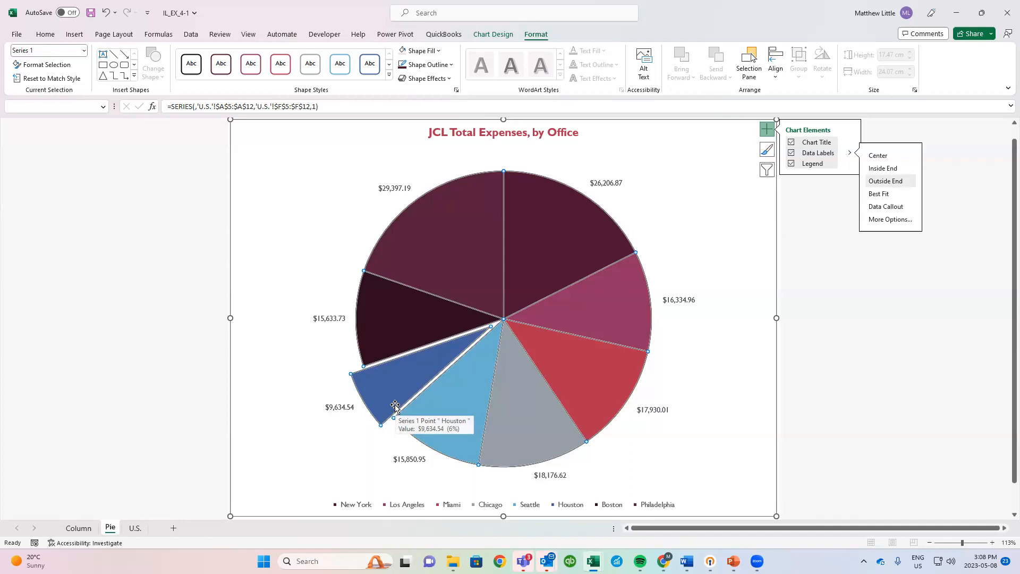
Step: Show percentages instead of values in the pie's data labels and change the labels to data callouts
click(902, 220)
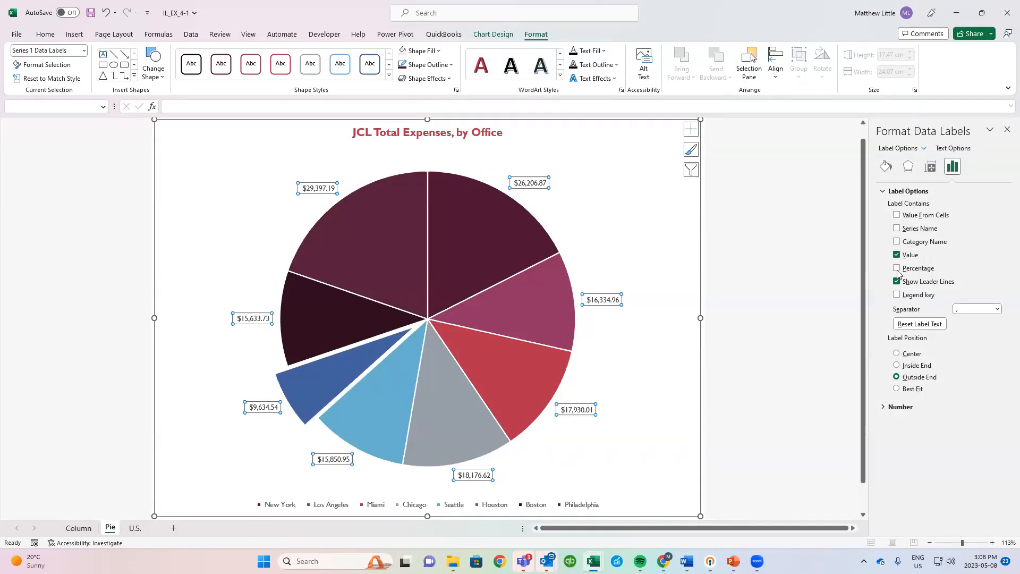
click(897, 269)
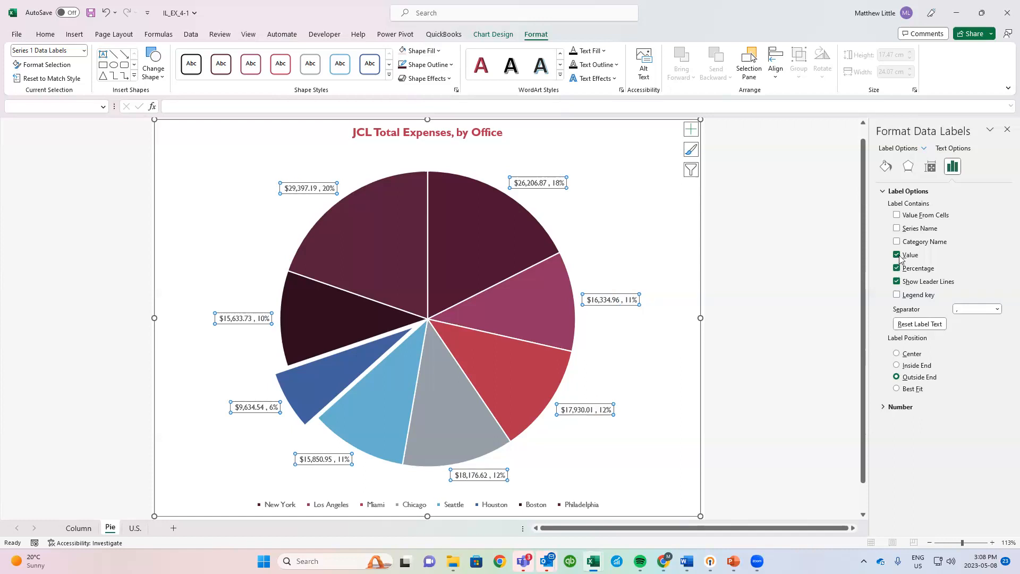
click(898, 256)
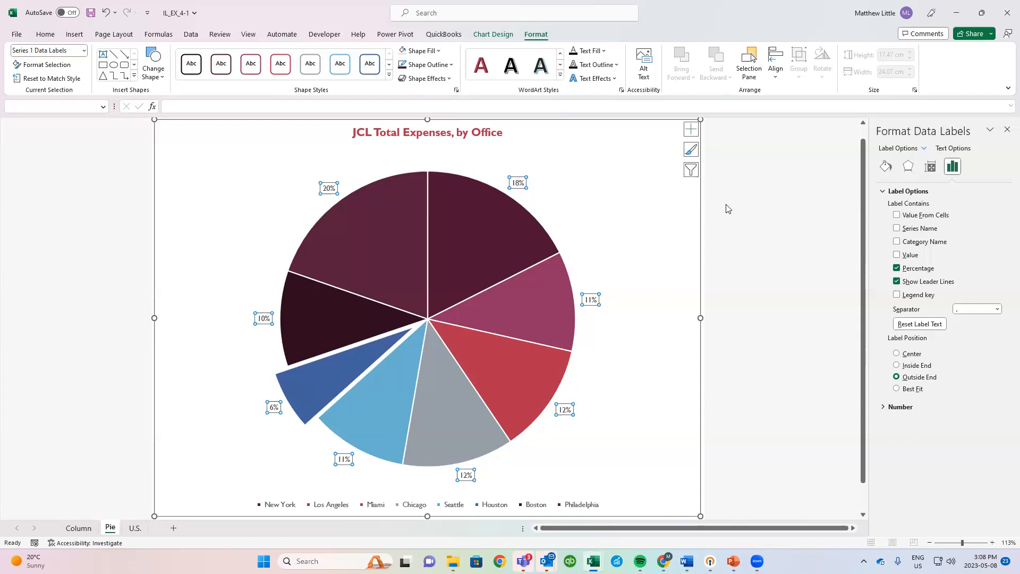
click(691, 130)
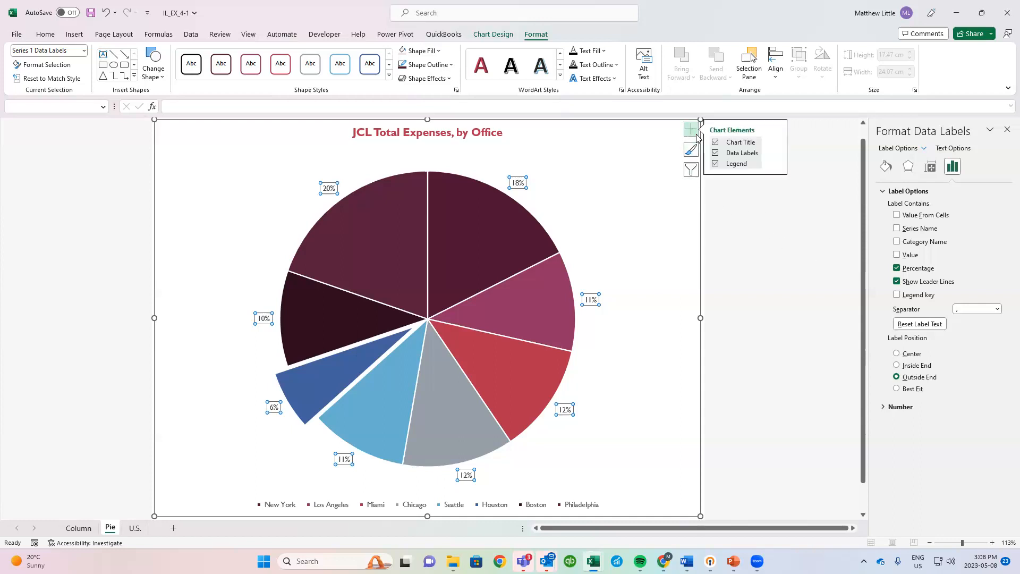
click(775, 156)
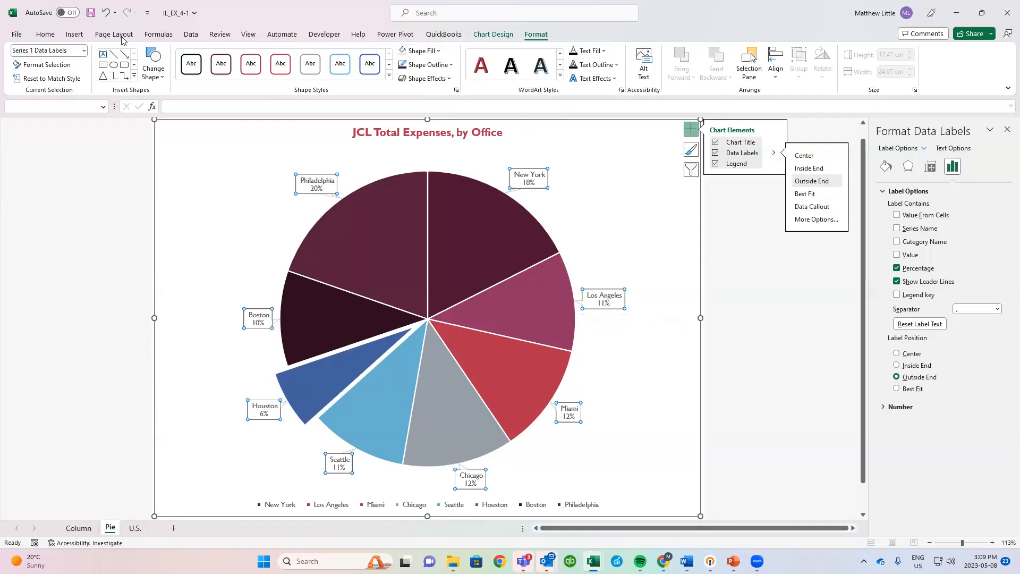
Step: Add a custom footer with the author's name in the center section of the Pie sheet and check it in the print preview
click(75, 34)
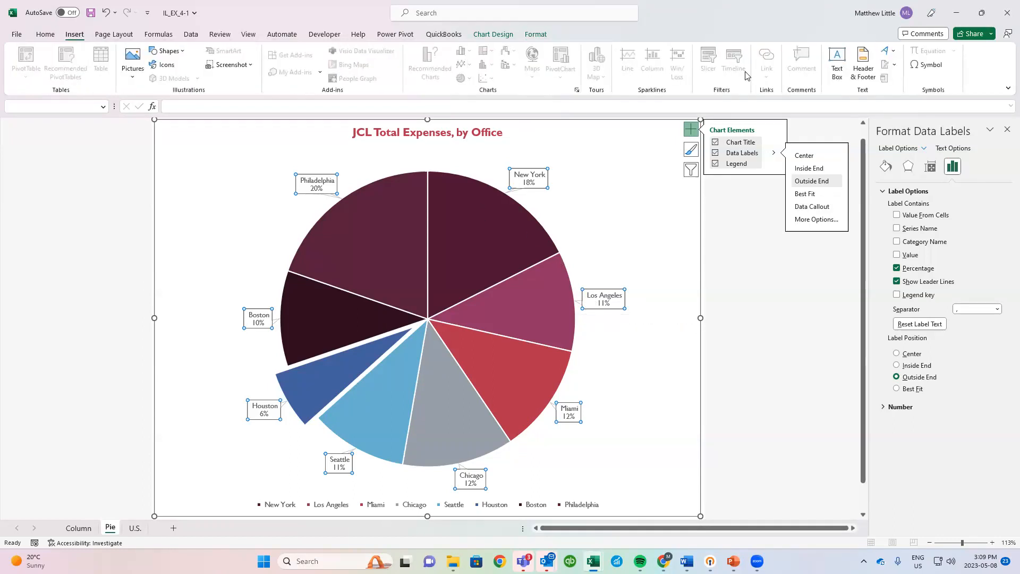
click(845, 74)
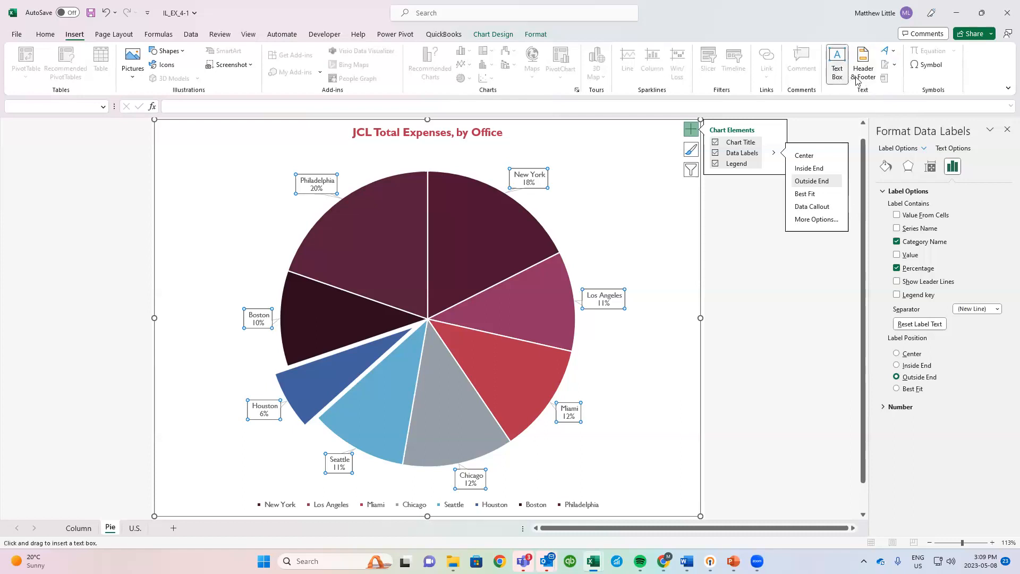
click(858, 77)
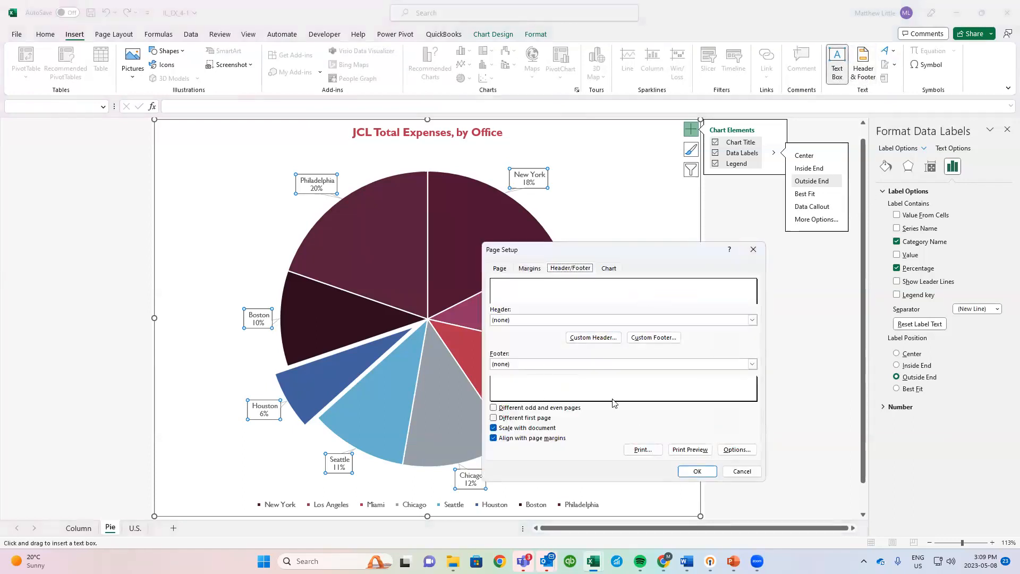
click(658, 343)
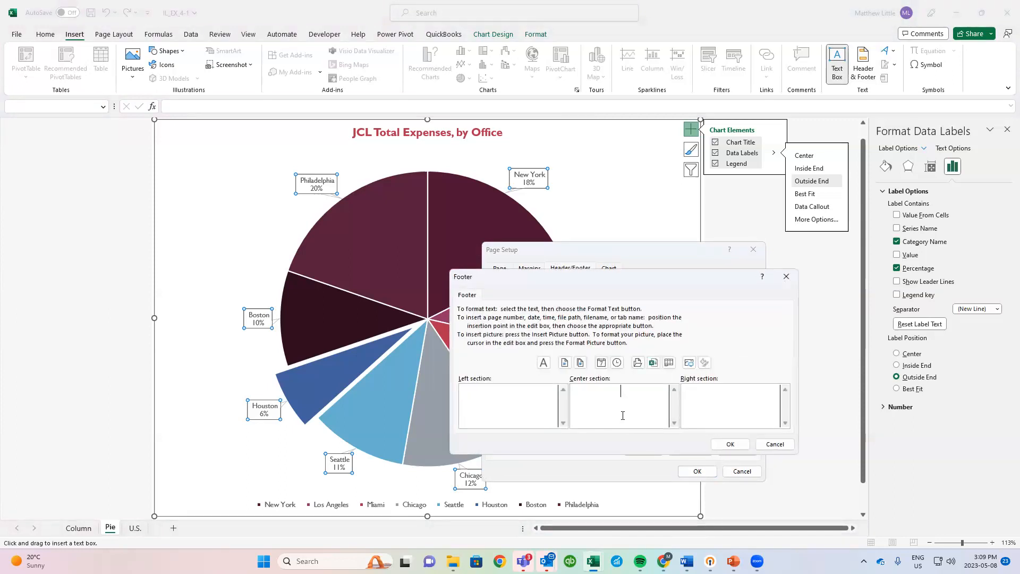
text(M Little)
click(730, 444)
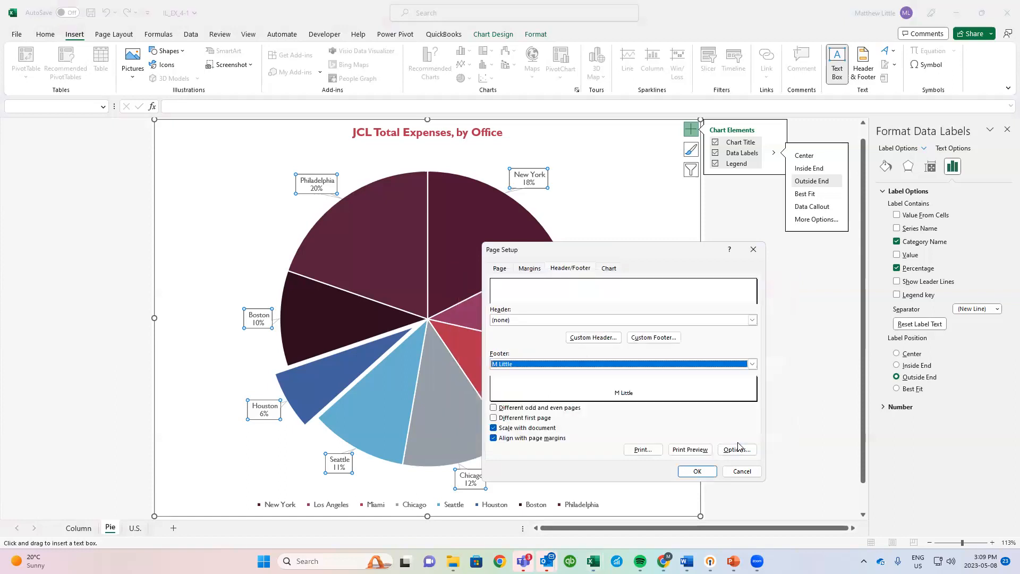
click(696, 470)
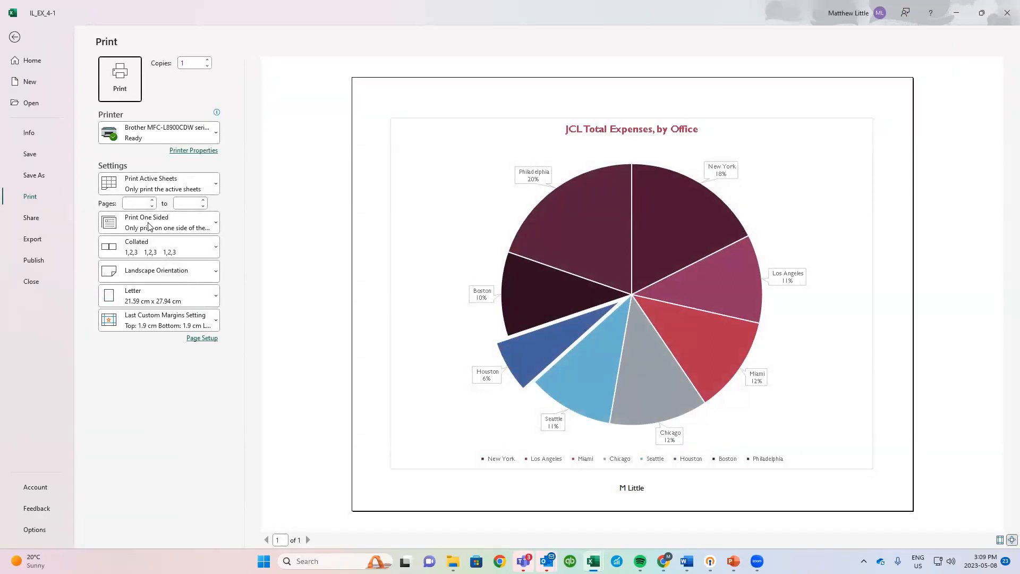
click(14, 38)
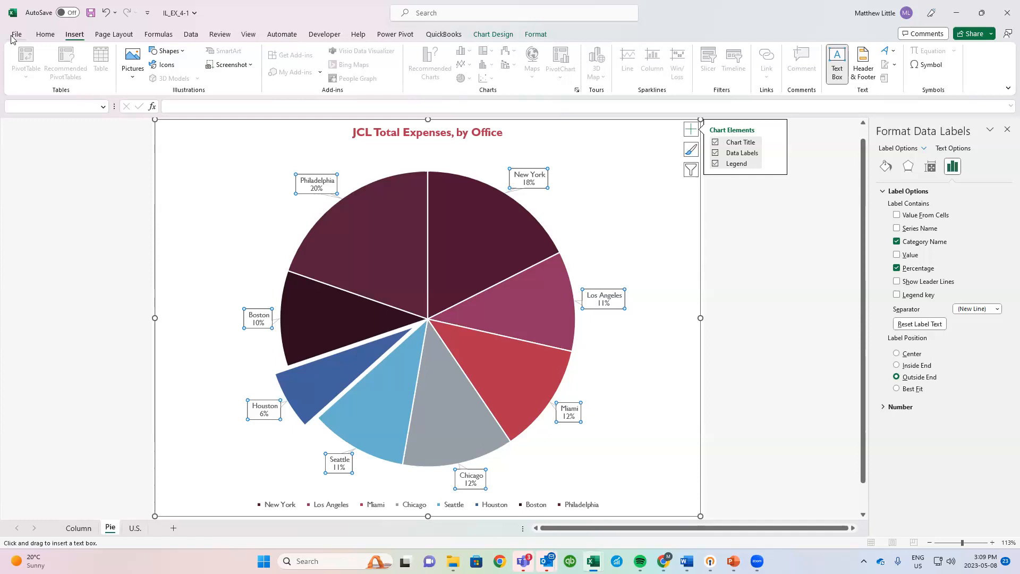
Step: On the U.S. sheet, insert a column sparkline in cell G5 based on the data range B5:E5
click(136, 528)
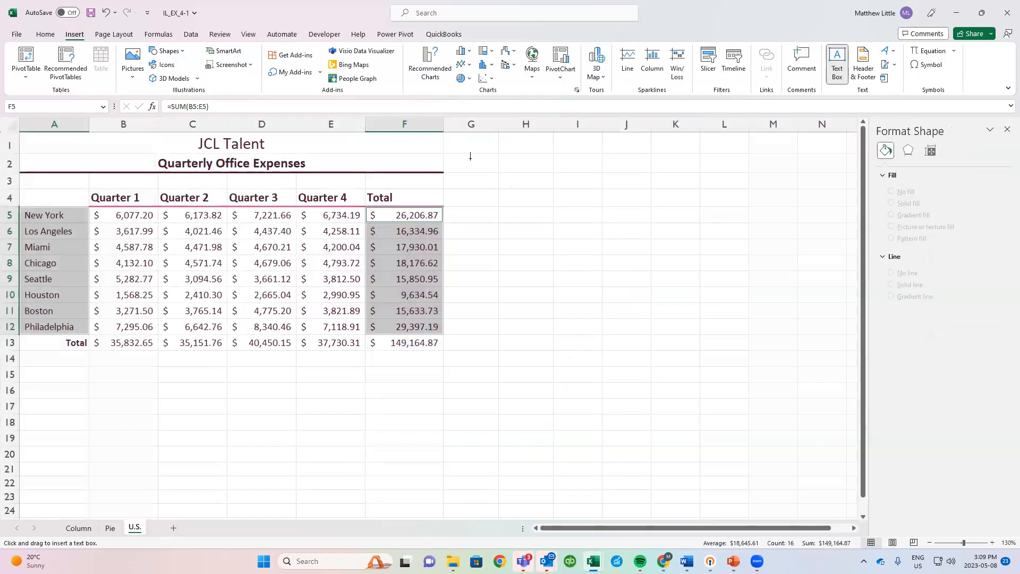
click(461, 216)
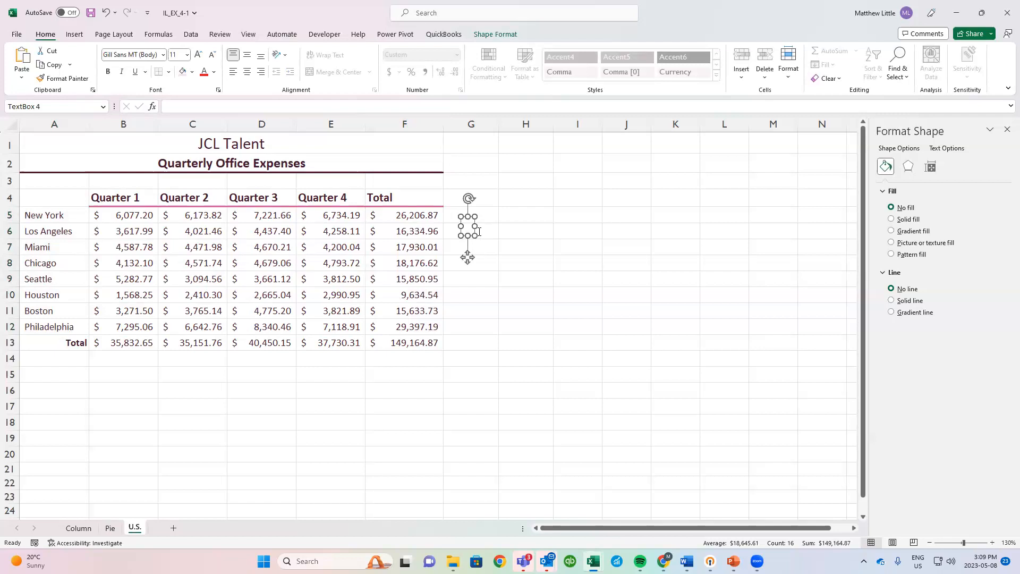
key(ctrl+z)
click(481, 214)
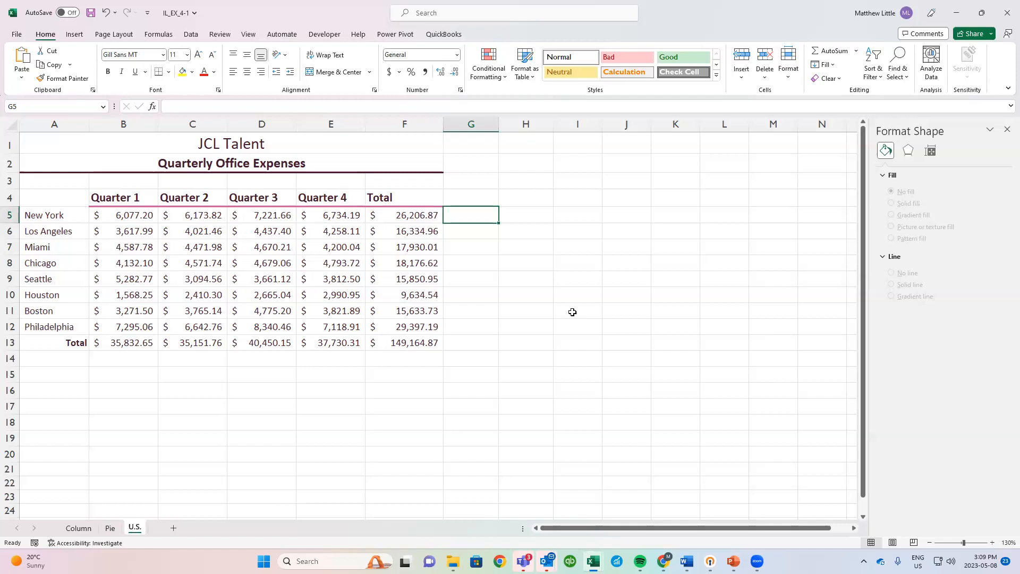
click(75, 35)
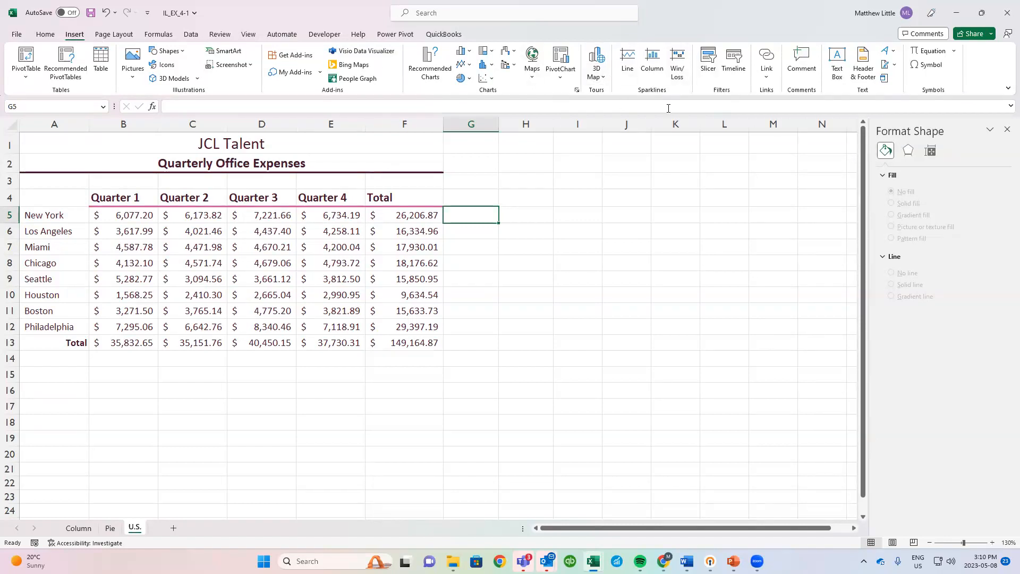
click(658, 73)
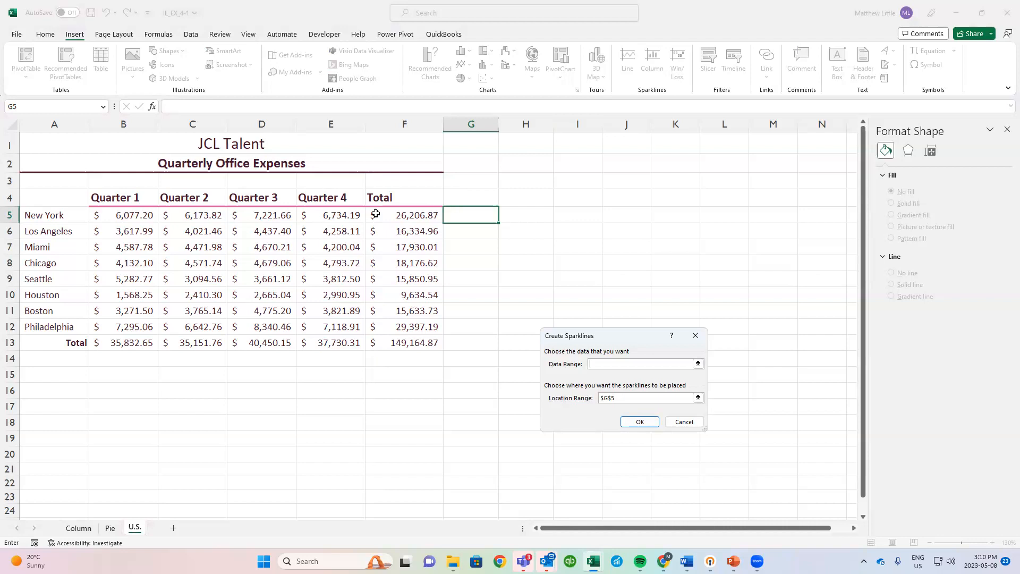
drag(122, 218, 316, 219)
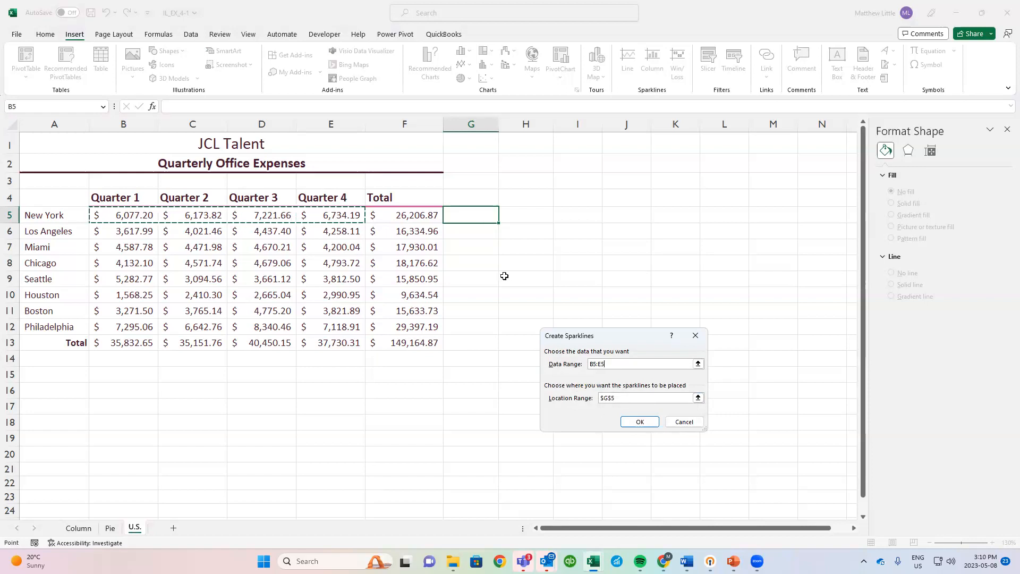
click(640, 421)
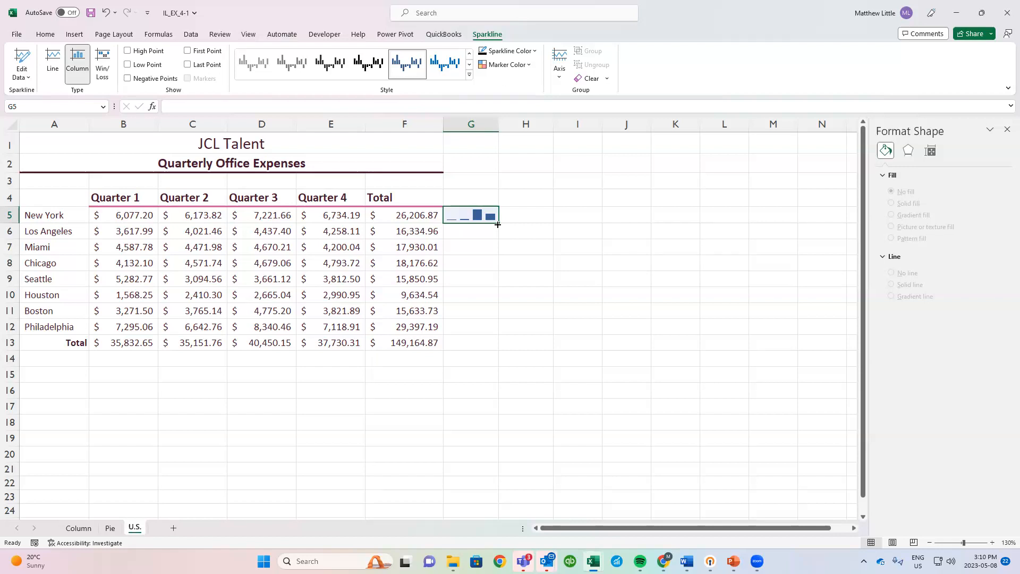
Step: Fill the G5 sparkline down through G12 and change the whole sparkline group to the Line type
drag(497, 224, 496, 337)
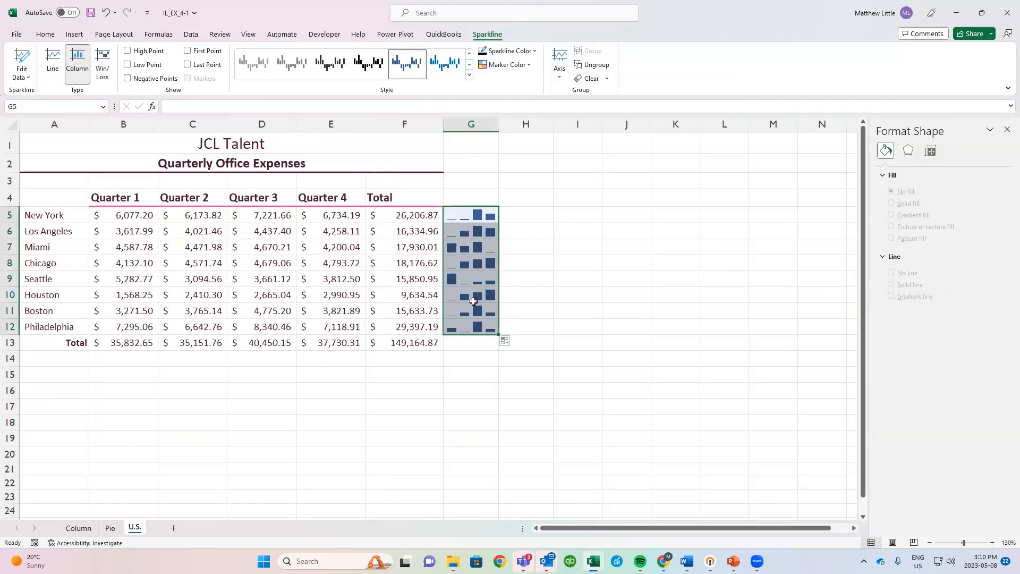
click(480, 219)
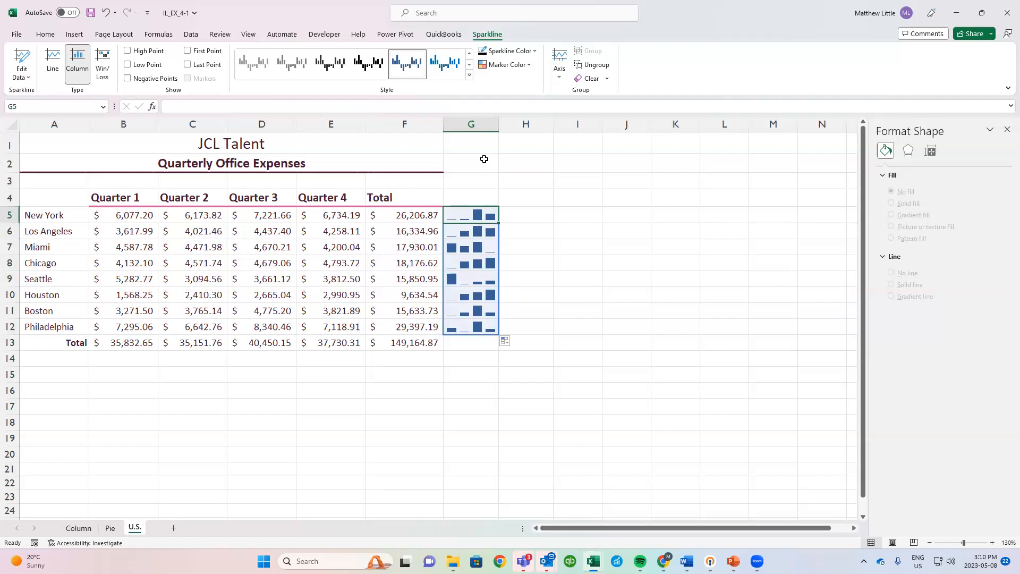
click(53, 66)
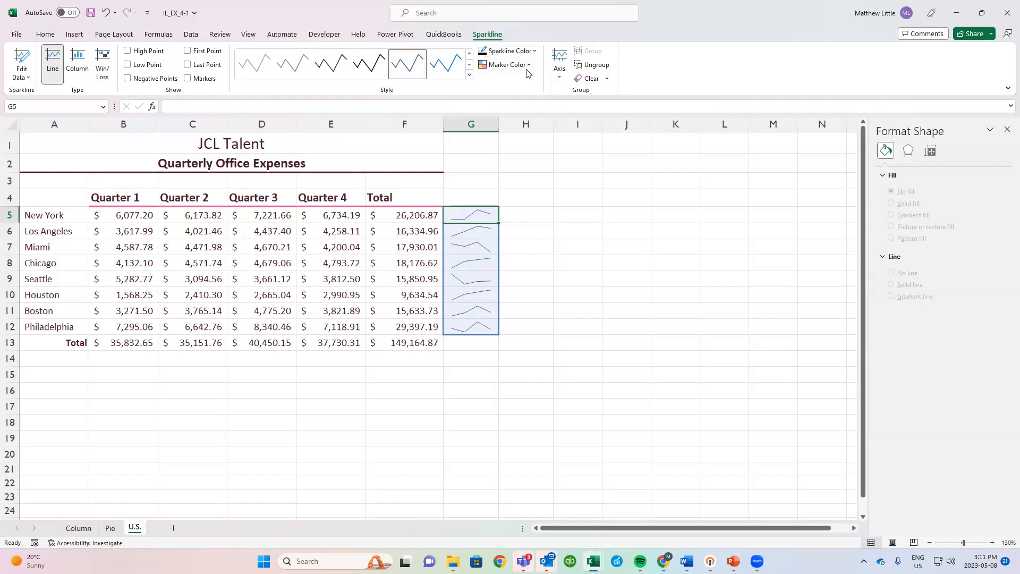
Step: Recolor the line sparklines in G5:G12 with the darkest shade of the dark plum theme color
click(539, 51)
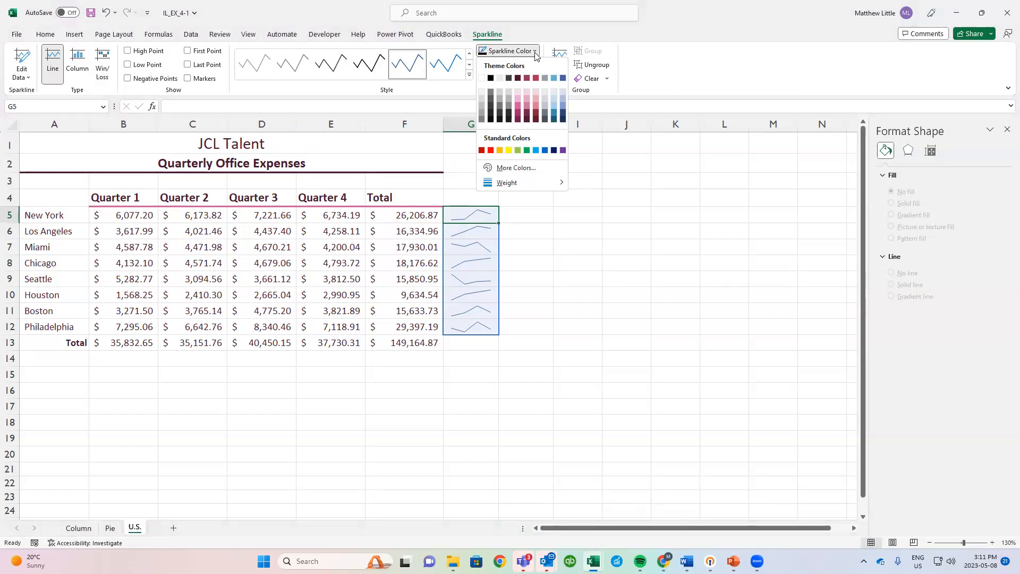
click(516, 122)
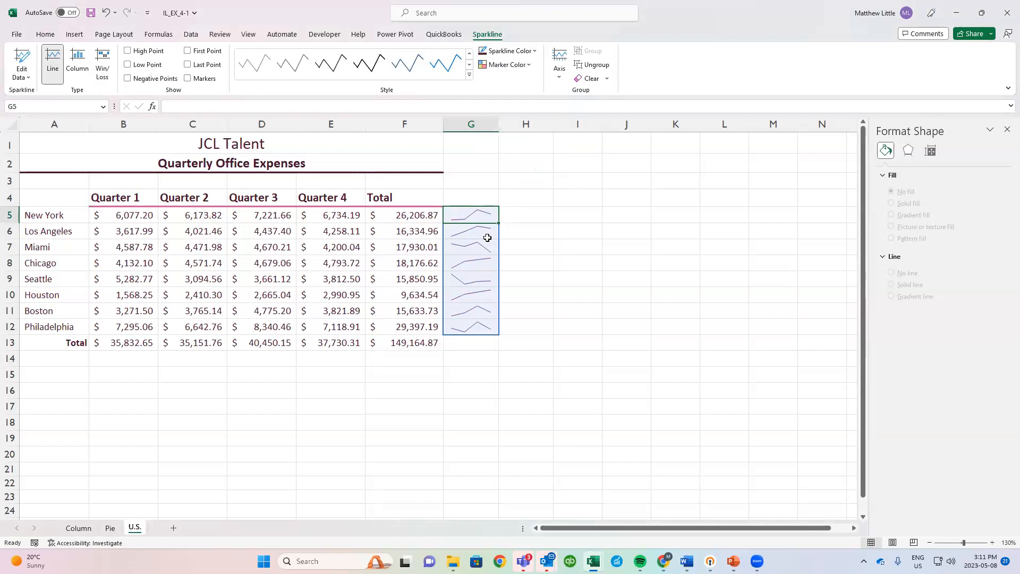
click(531, 291)
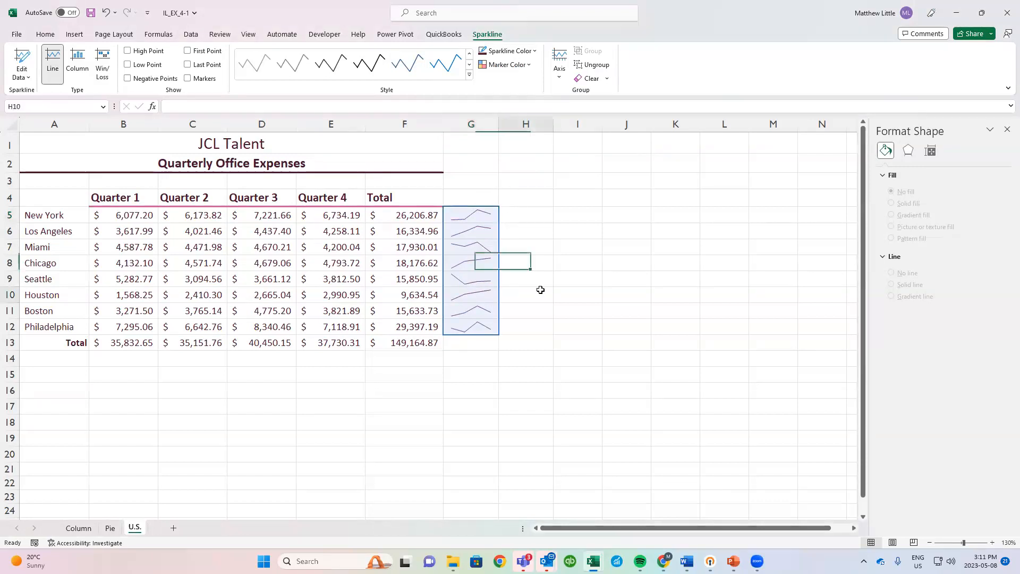
scroll(488, 296, up, 3)
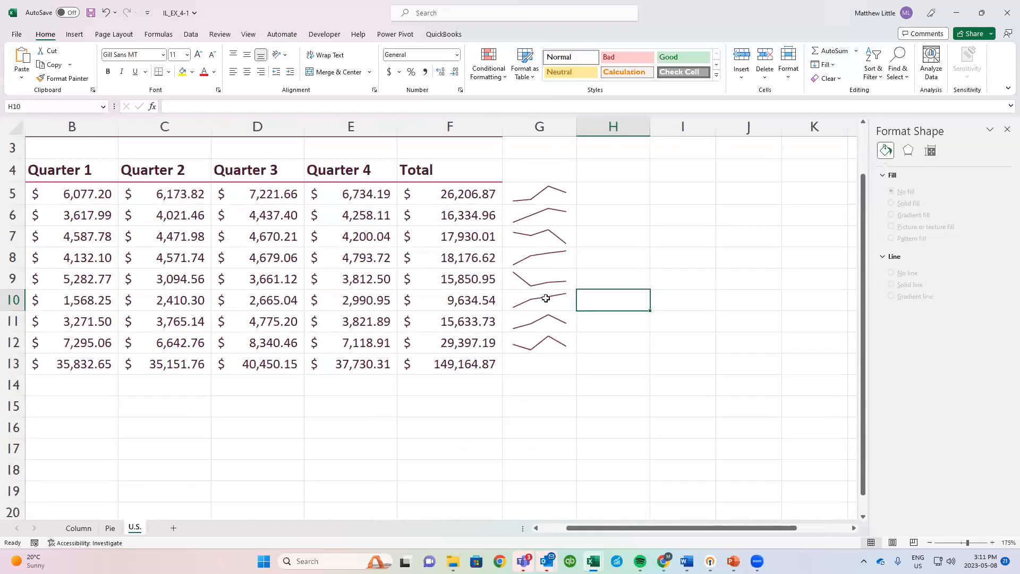
Step: Apply the third style in the first row of the style gallery to the sparkline group in G5:G12
click(556, 196)
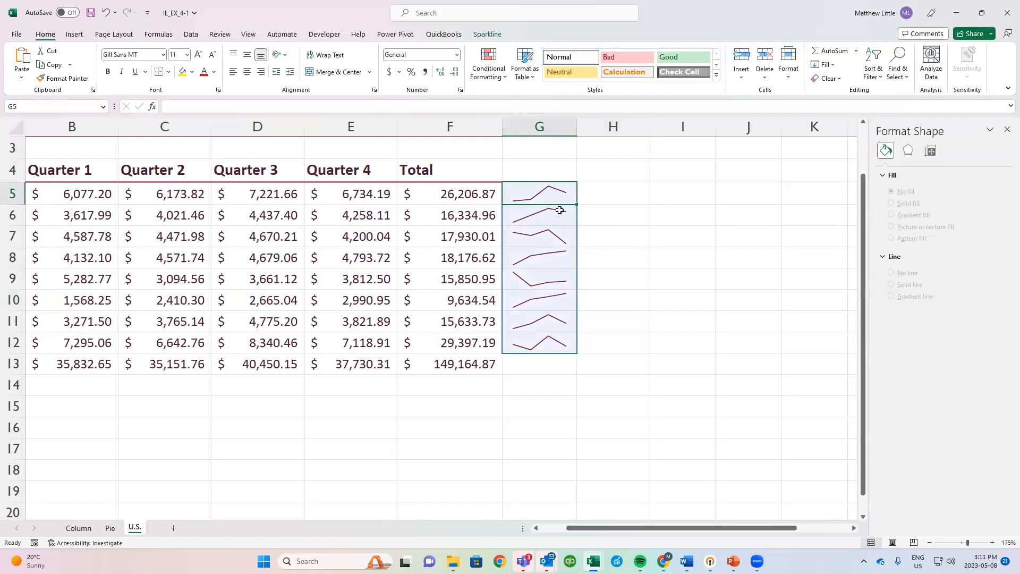
click(472, 35)
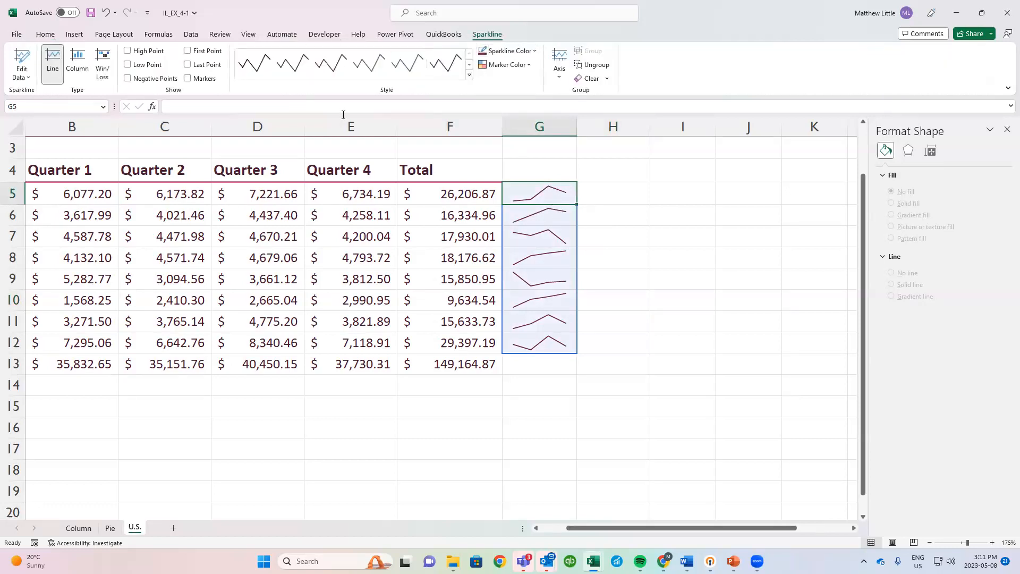
click(469, 77)
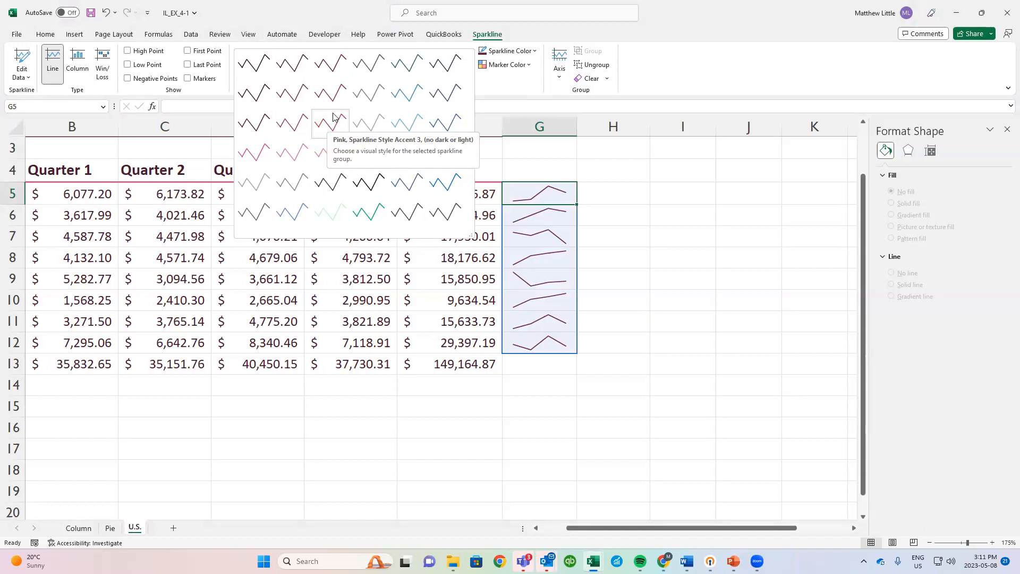
click(331, 77)
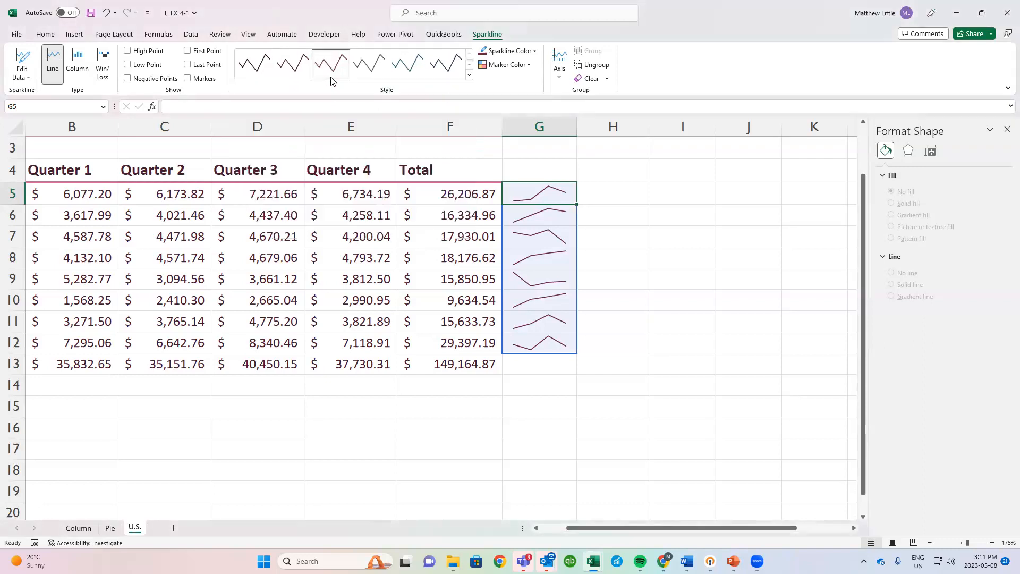
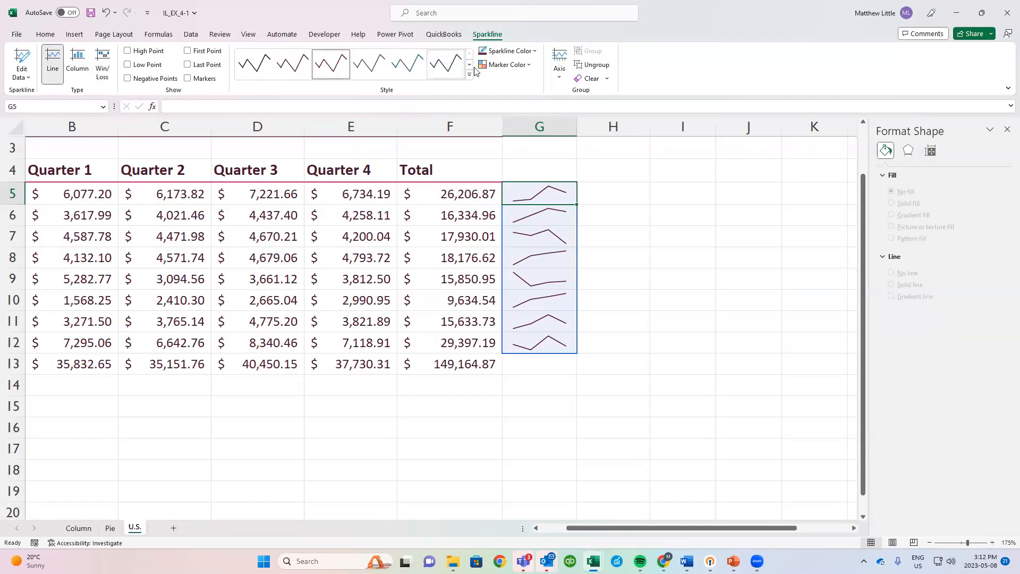
Step: Mark the sparklines' low points and high points with the darkest shade of the plum theme color
click(528, 66)
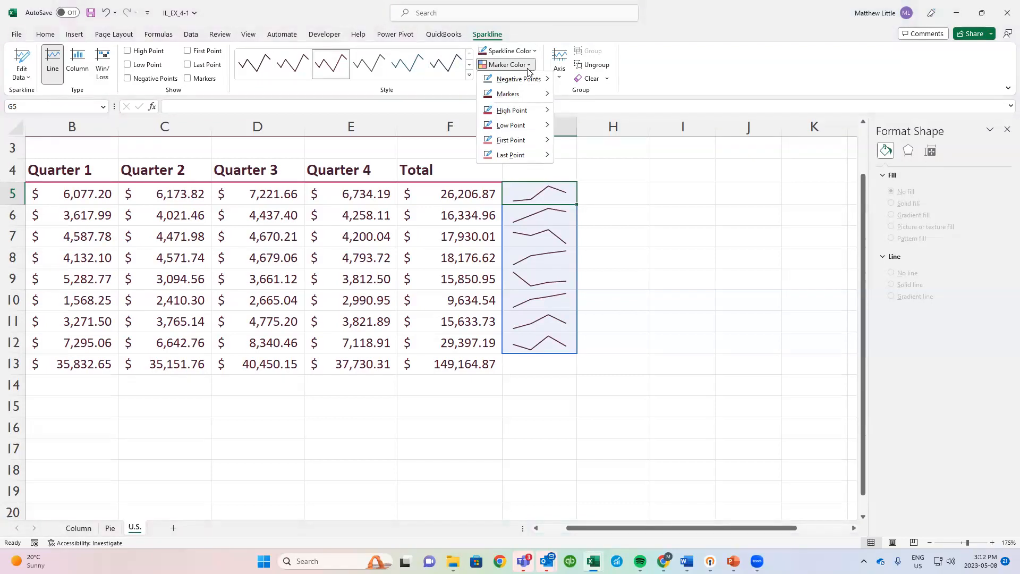
mouse_move(534, 112)
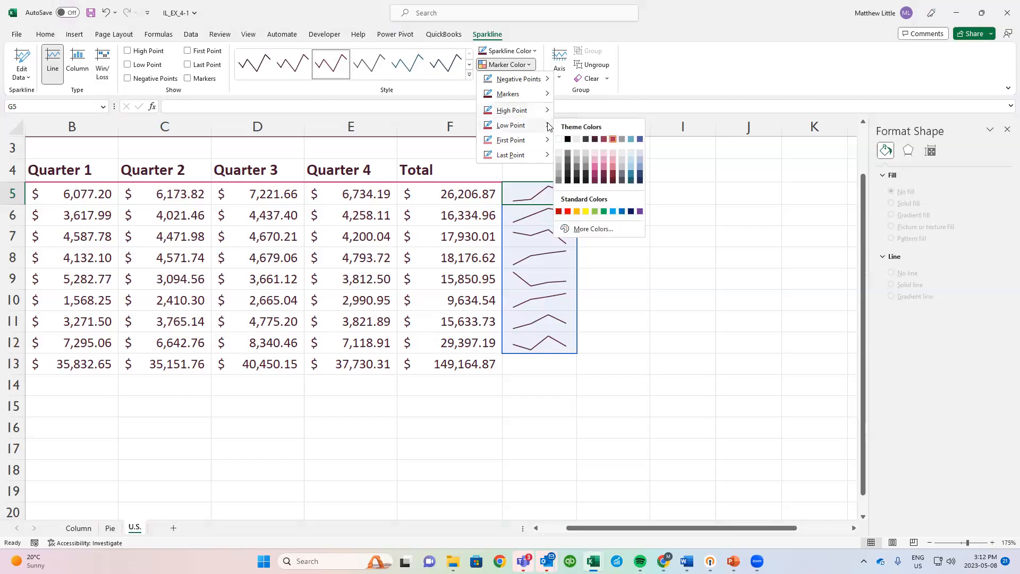
click(606, 181)
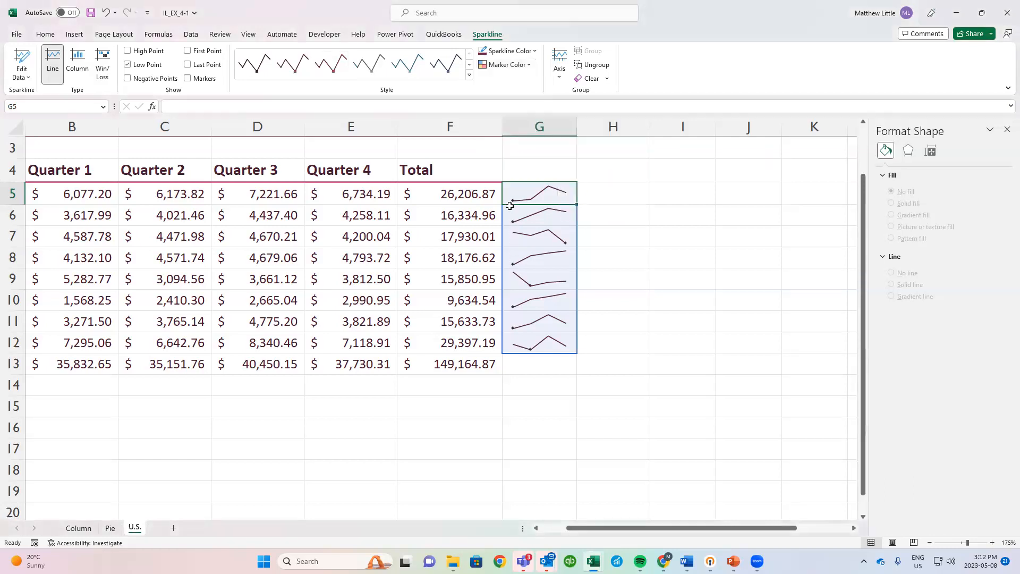
click(526, 66)
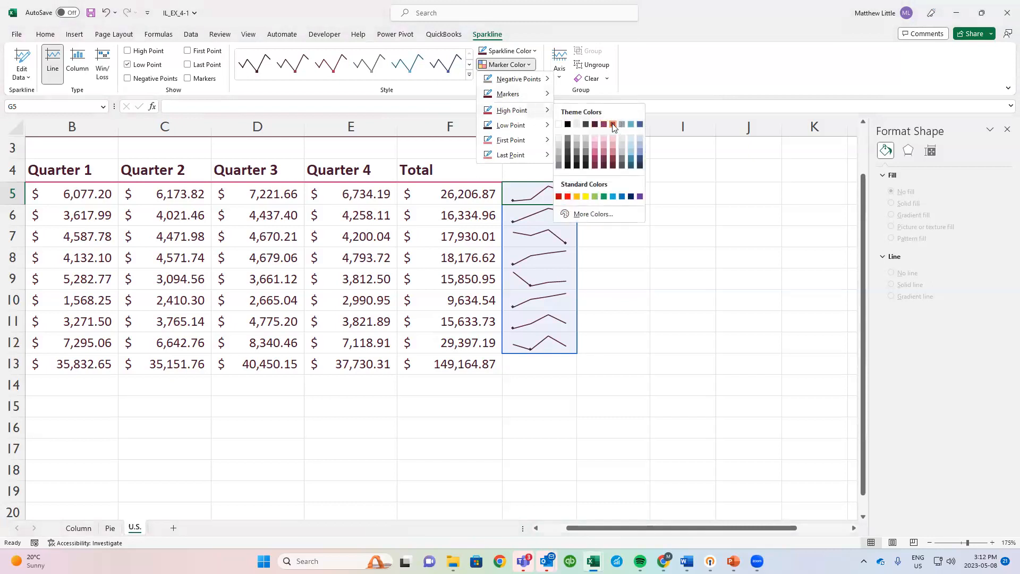
click(604, 169)
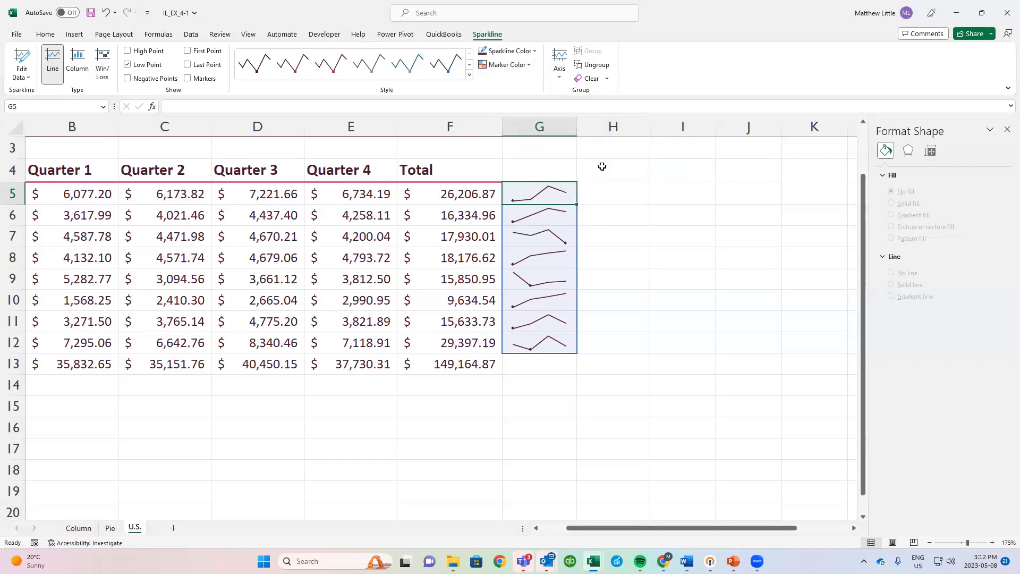
Step: Try hiding the low-point markers by coloring them white, and undo all the low-point and high-point marker changes
click(529, 65)
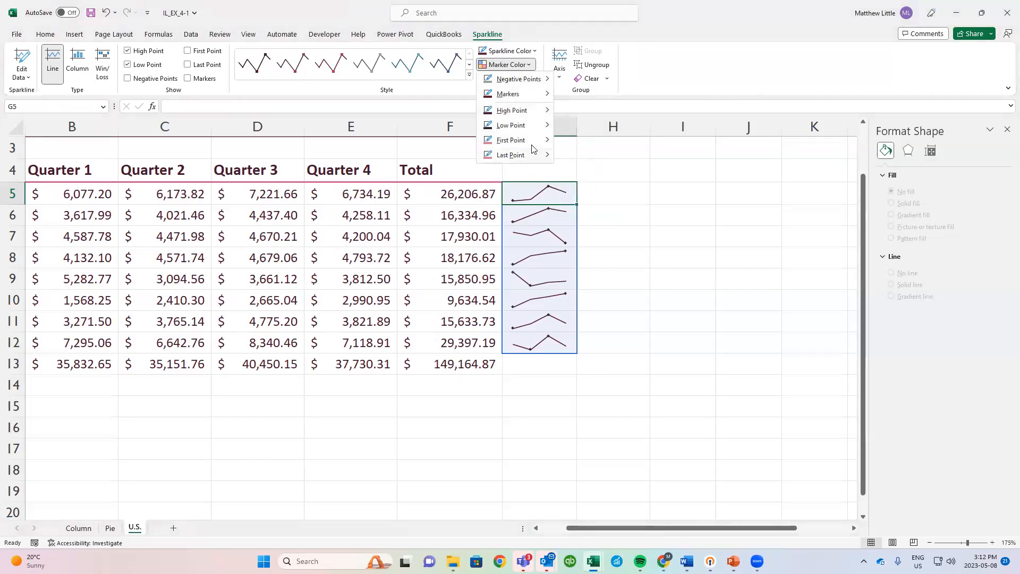
mouse_move(531, 127)
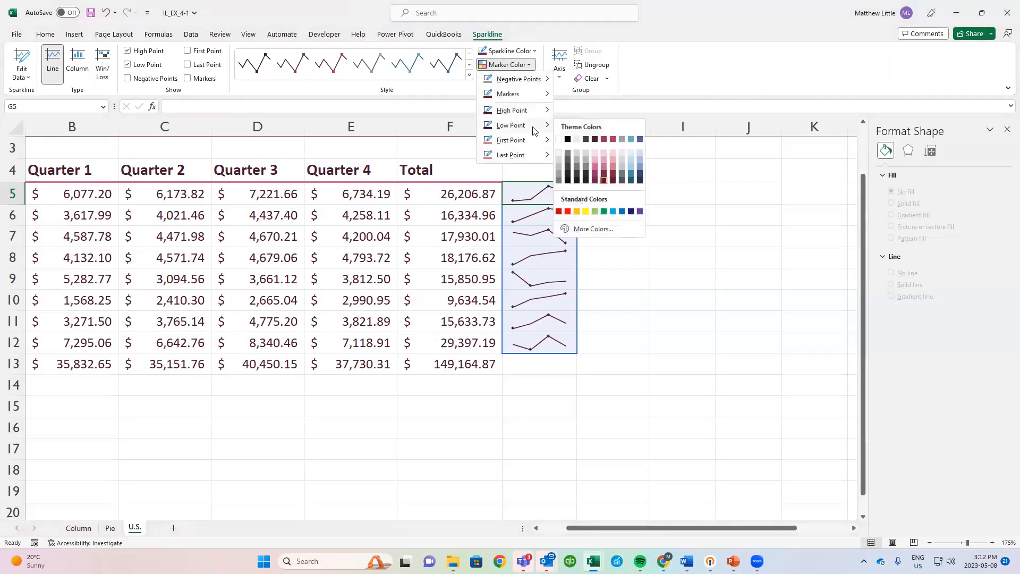
click(559, 140)
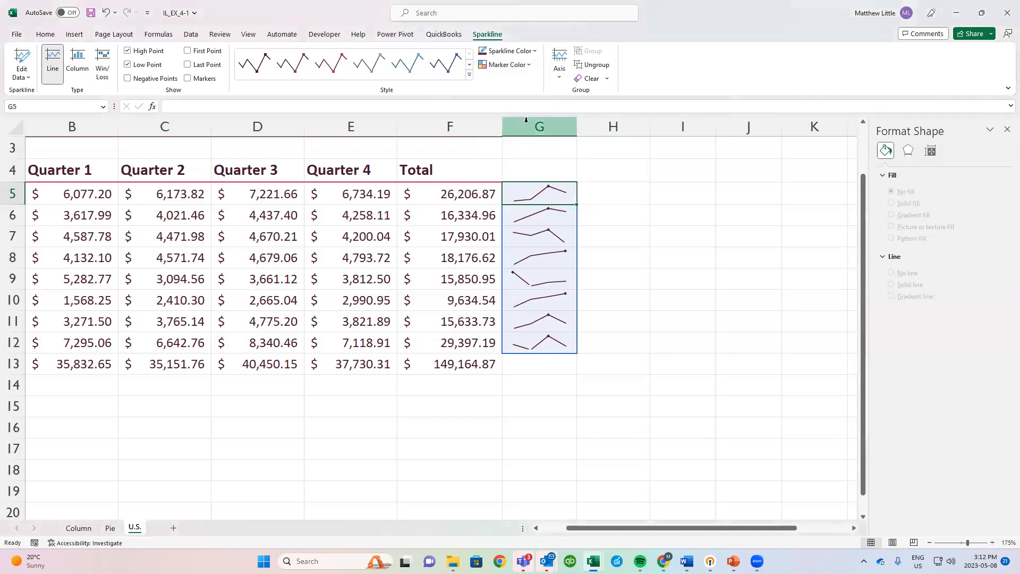
click(528, 65)
click(105, 15)
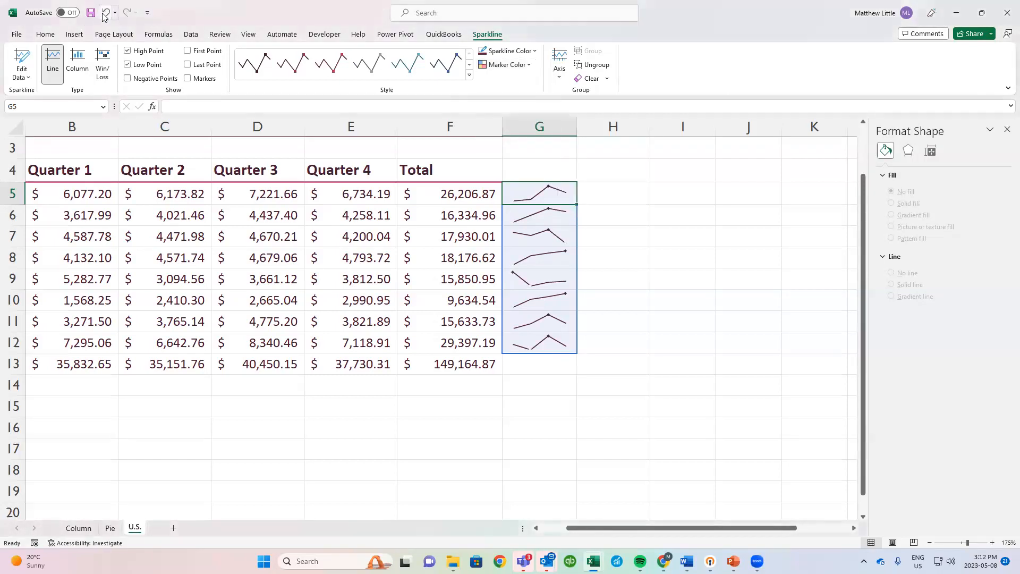
click(105, 15)
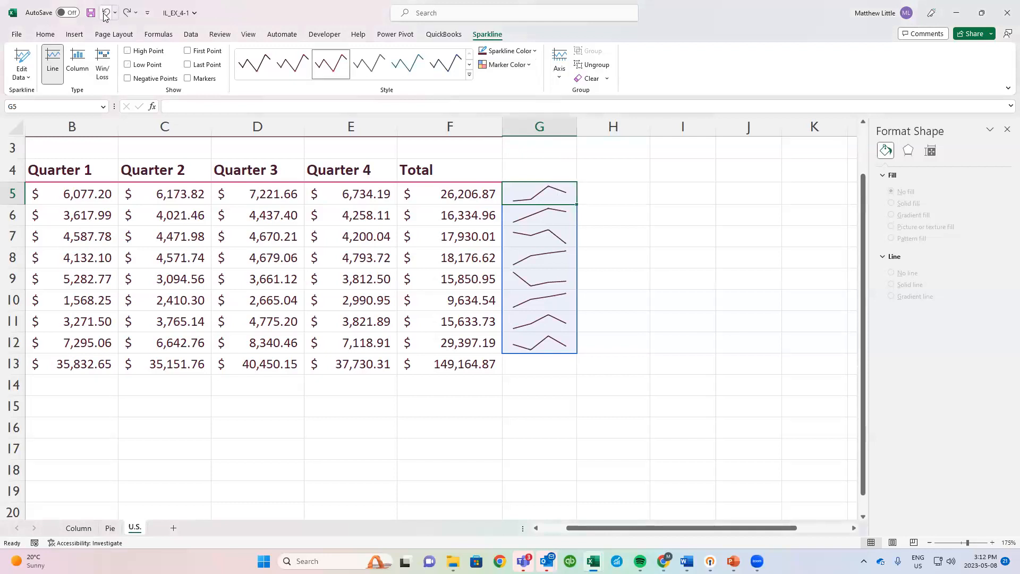
Step: Mark only the high point of each sparkline using the darkest shade of the plum theme color
click(525, 66)
mouse_move(534, 110)
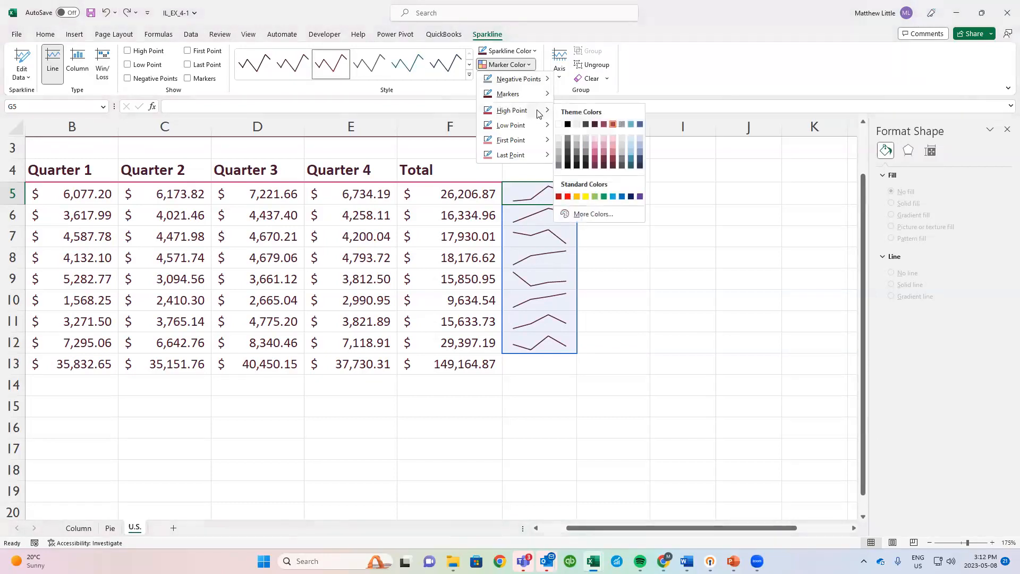
click(604, 167)
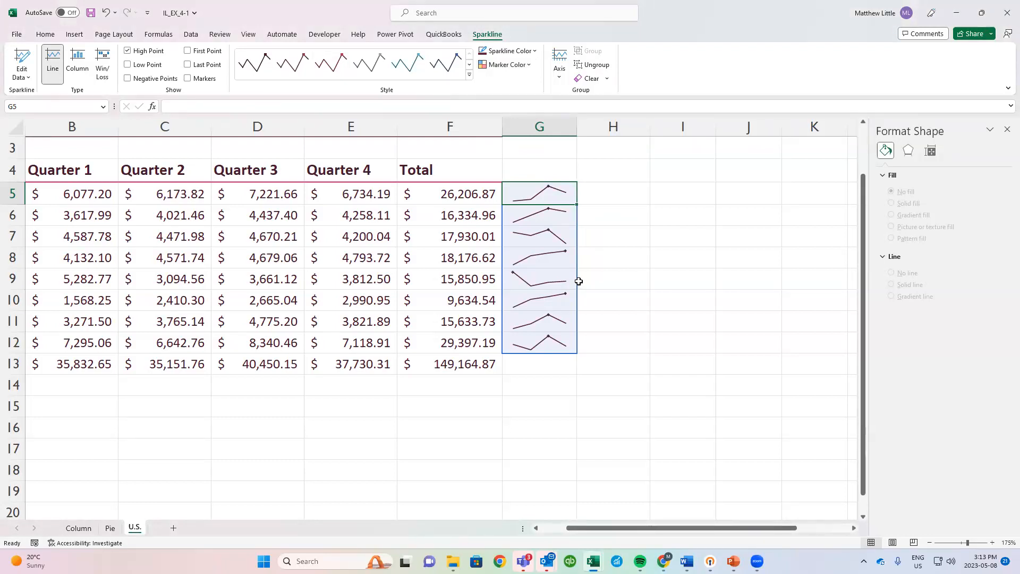
Step: Add markers to the sparklines' data points in the blue theme color
click(528, 66)
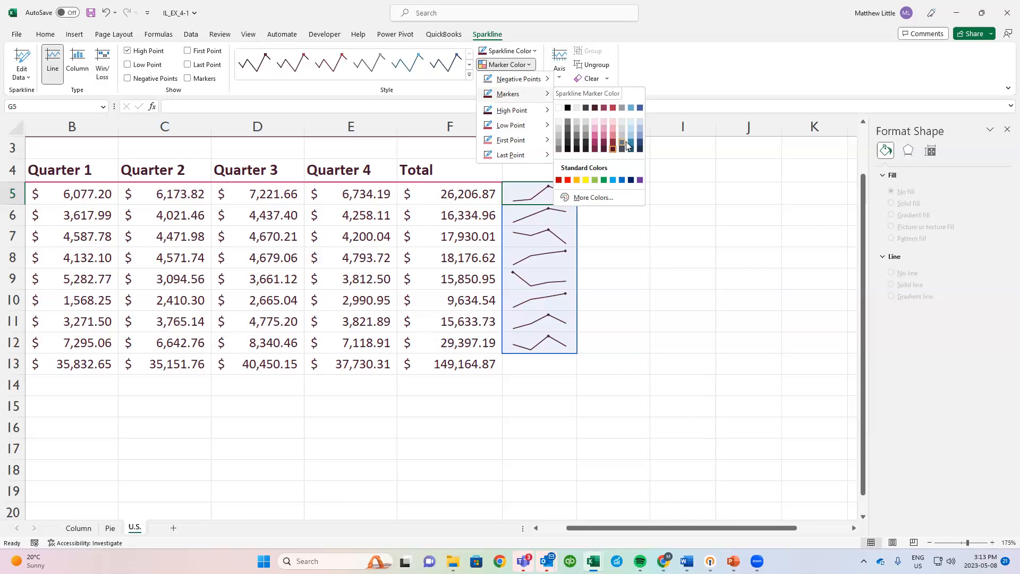
click(641, 108)
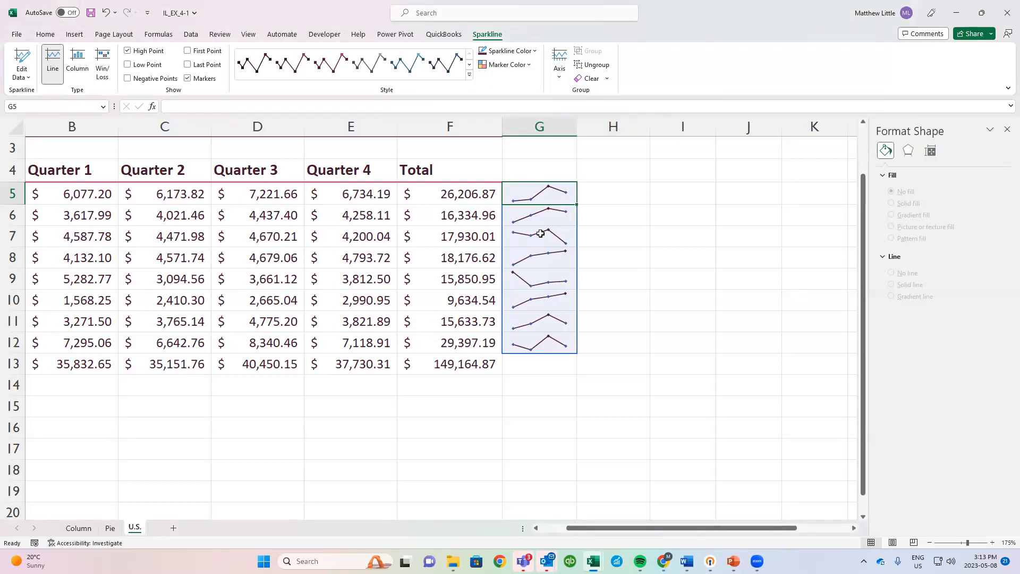
click(188, 78)
Step: Set New York's Quarter 2 expense in cell C5 to 6742.13
click(164, 197)
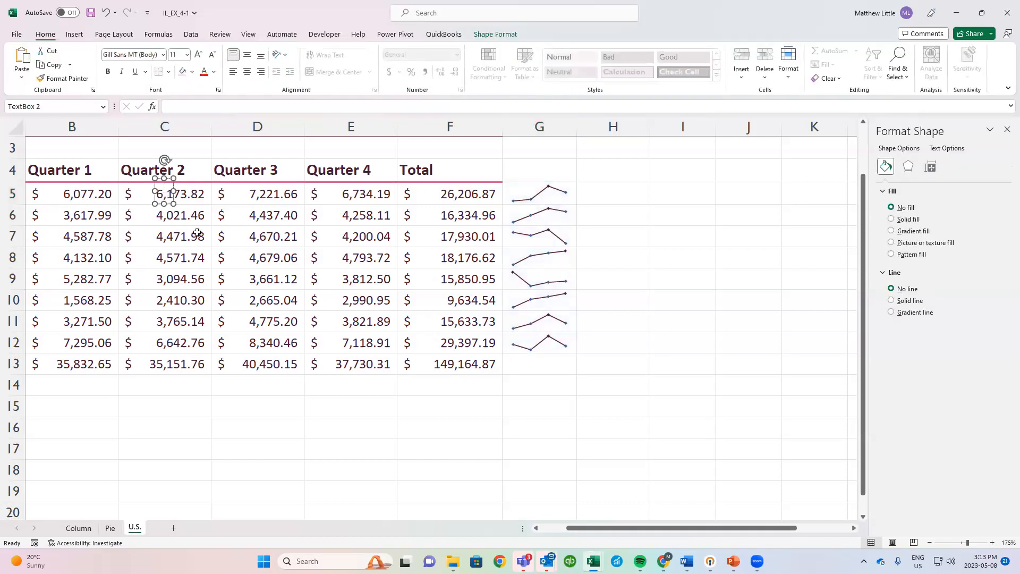
click(749, 271)
click(173, 191)
click(186, 200)
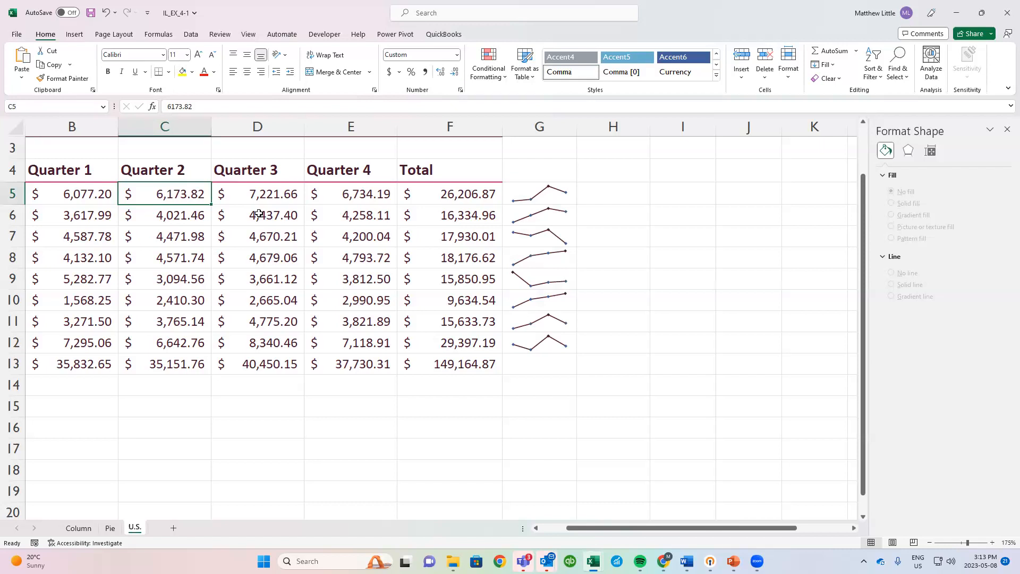
text(6742.13)
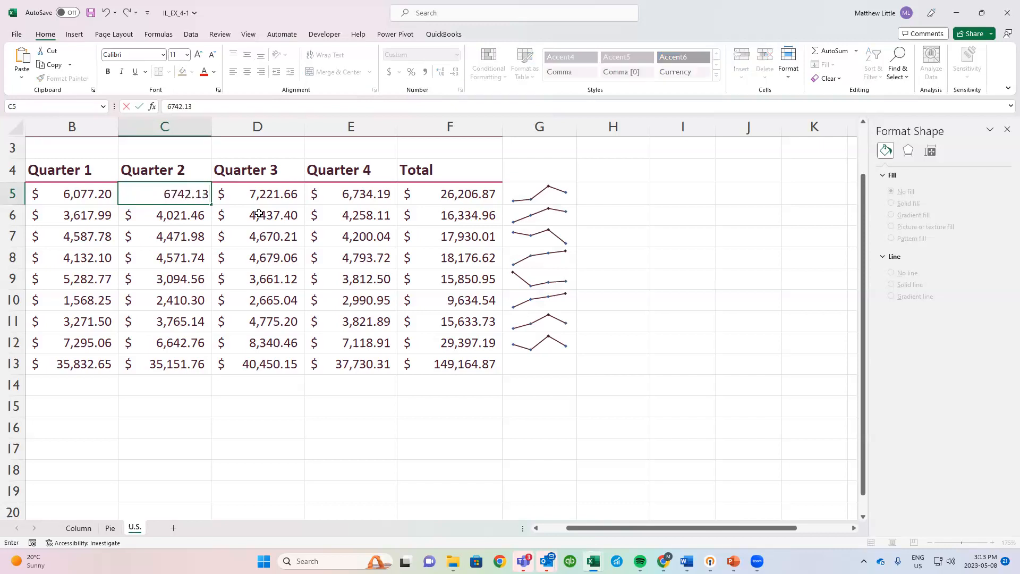
key(Return)
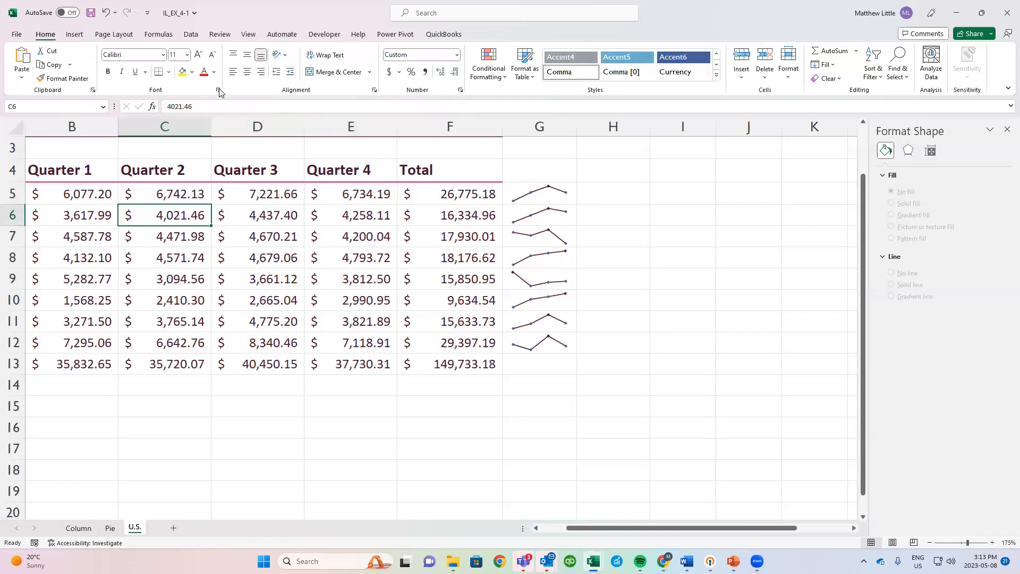
Step: Enter the author's name in the center section of the U.S. sheet's footer and return to Normal view
click(75, 34)
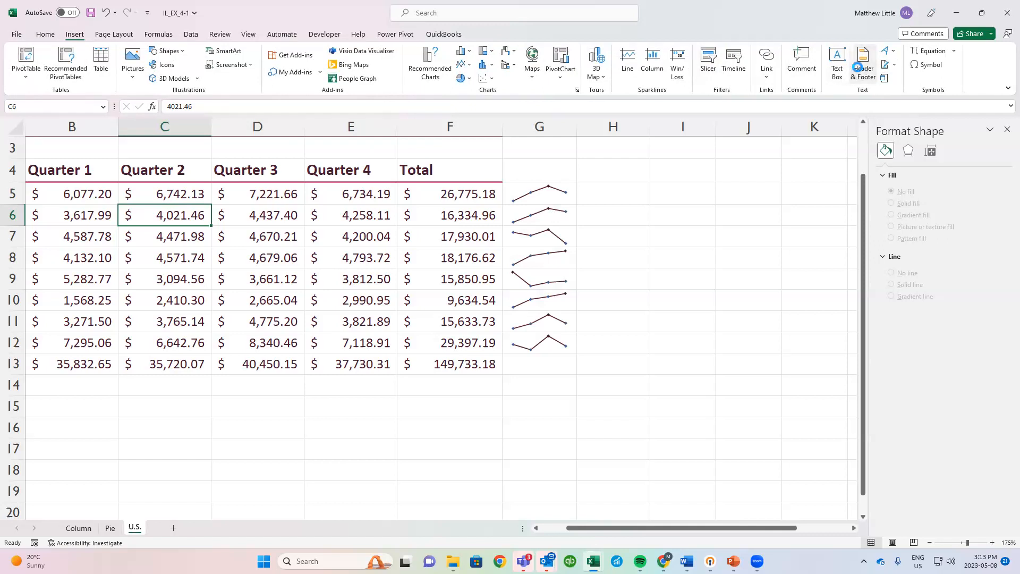
click(863, 66)
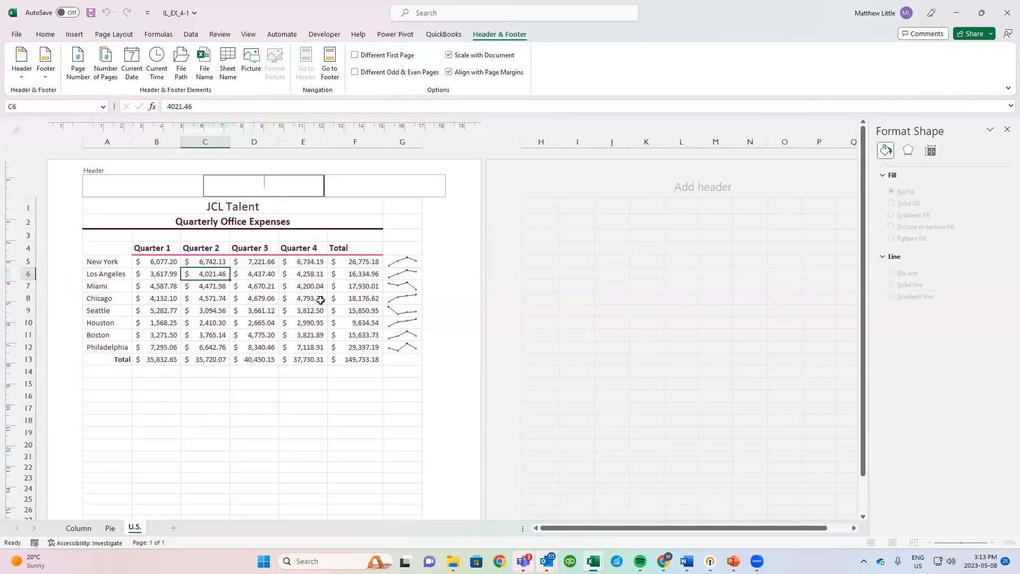
click(330, 66)
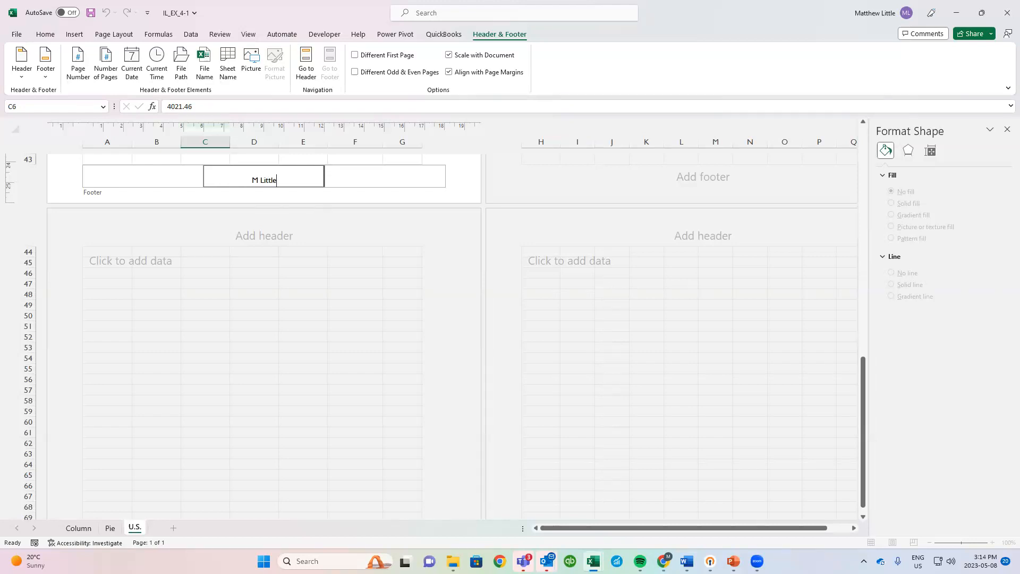
click(398, 155)
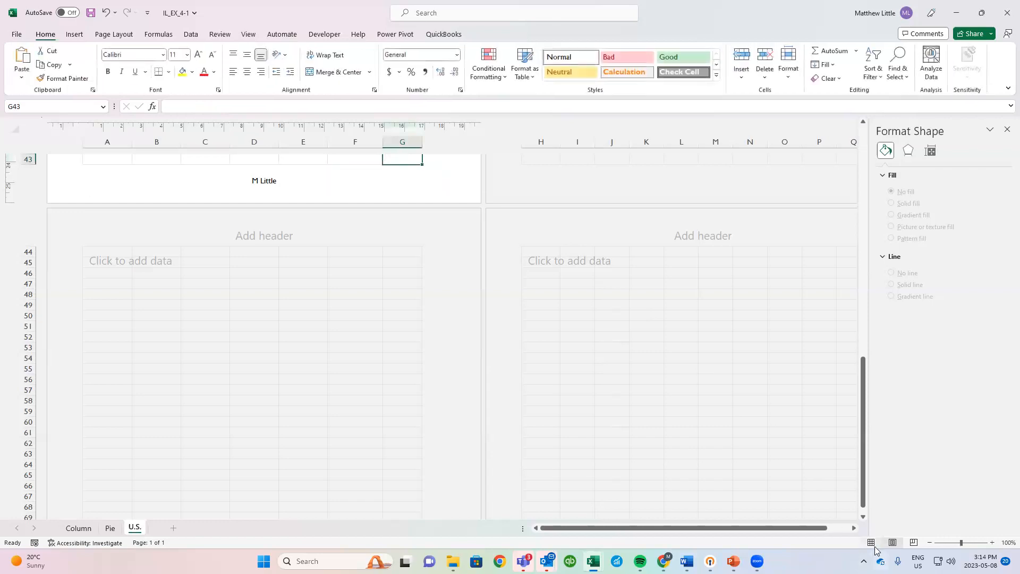
click(871, 543)
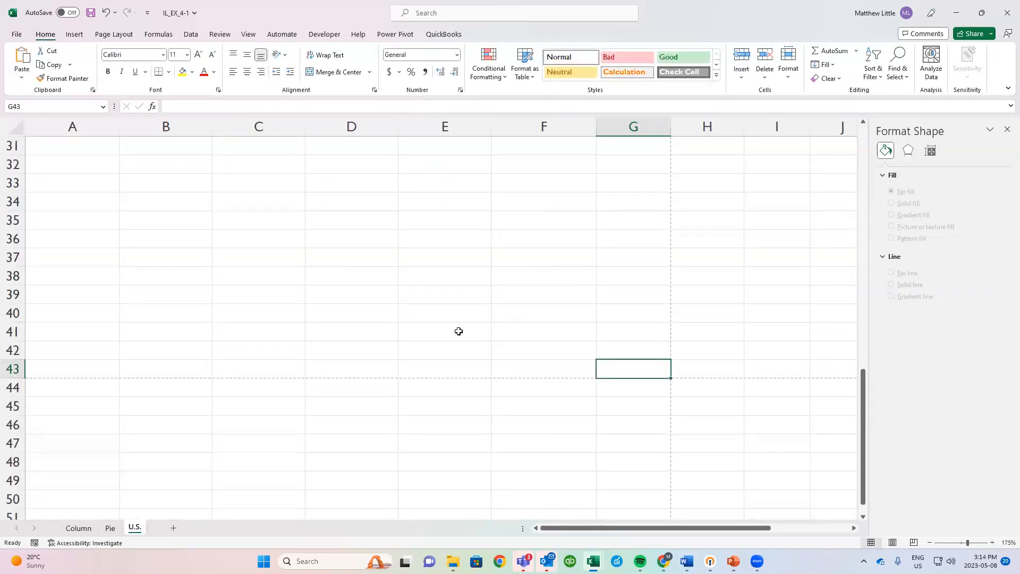
Step: Check the print preview of the U.S. sheet from its first cell, then return to the worksheet
key(ctrl+Home)
key(ctrl+p)
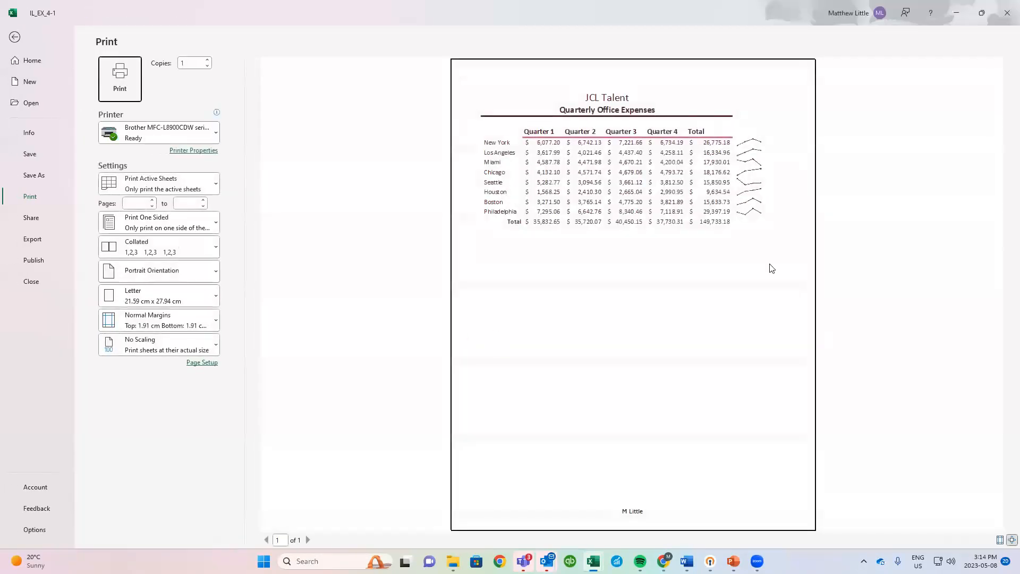
click(15, 37)
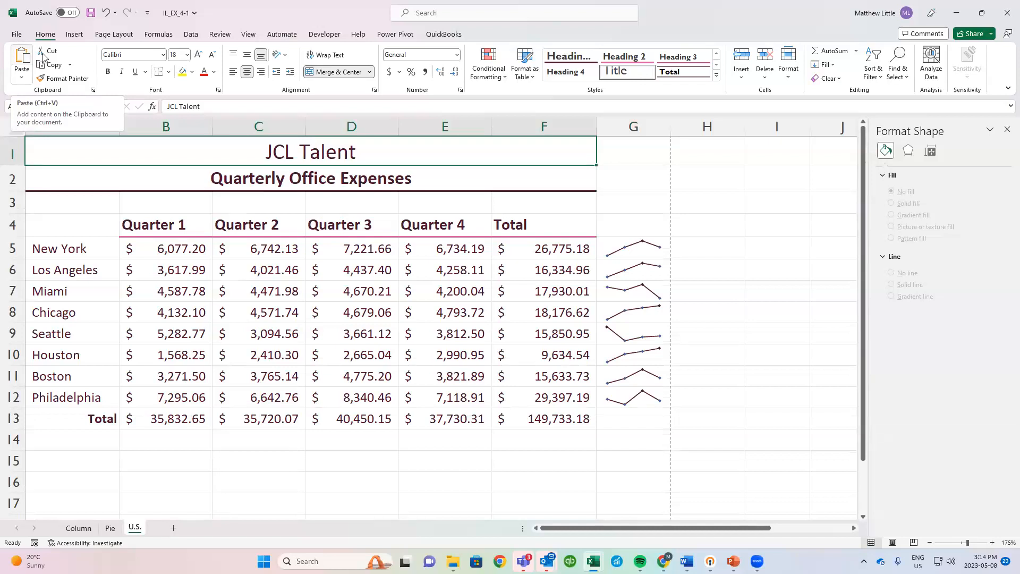
Step: Try a value of 1 for New York's Quarter 4 expense in cell E5, and undo the change
click(477, 264)
click(457, 255)
text(1)
key(Return)
key(Up)
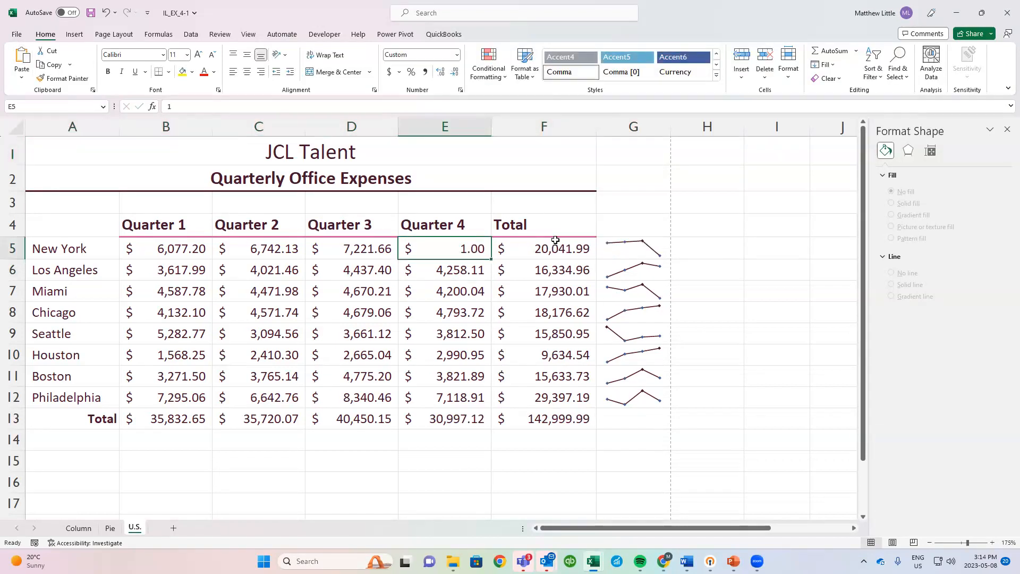
key(ctrl+z)
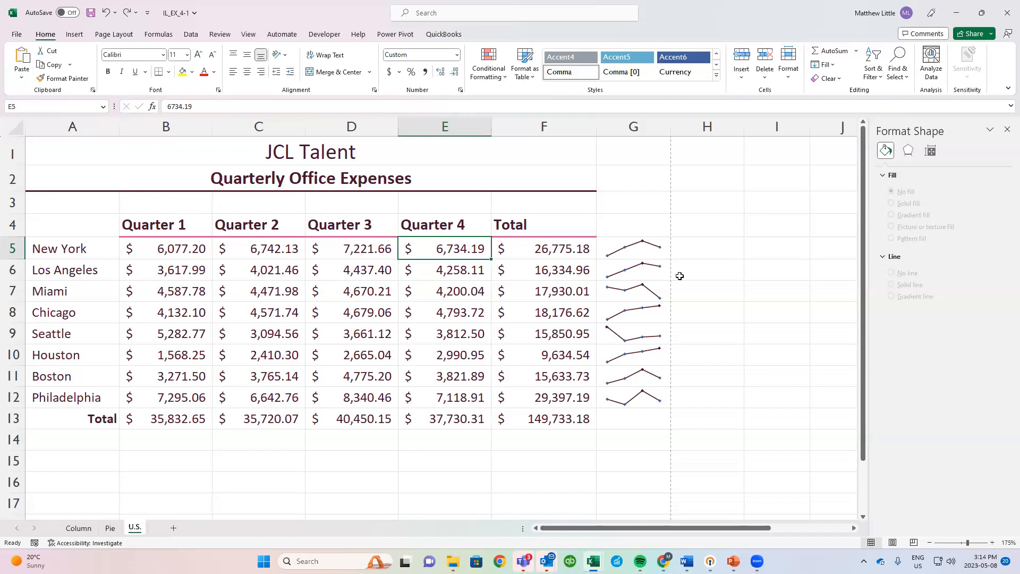
Step: Create a copy of the Column chart sheet at the end of the workbook and rename the copy Trends
right_click(70, 532)
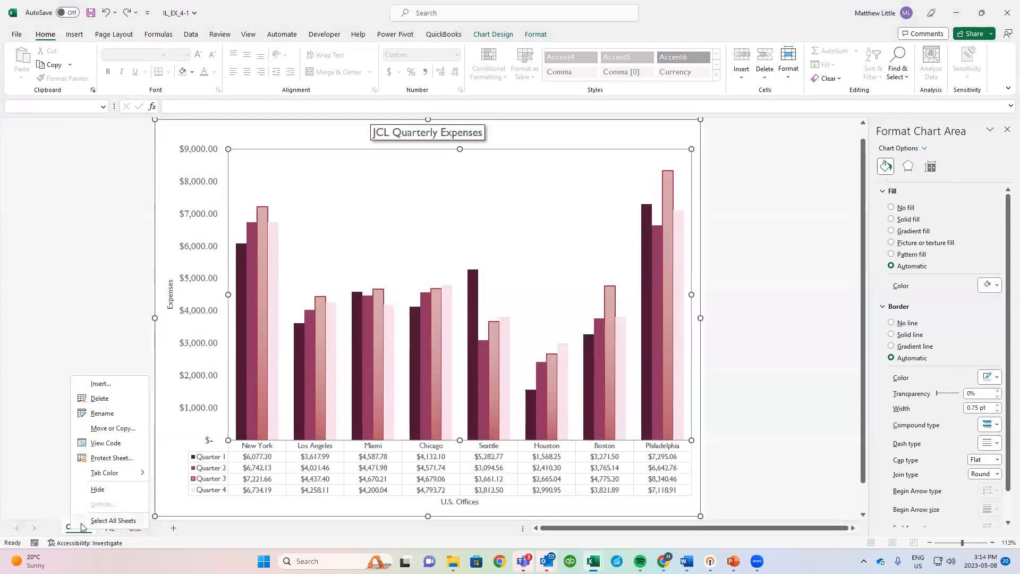
click(122, 430)
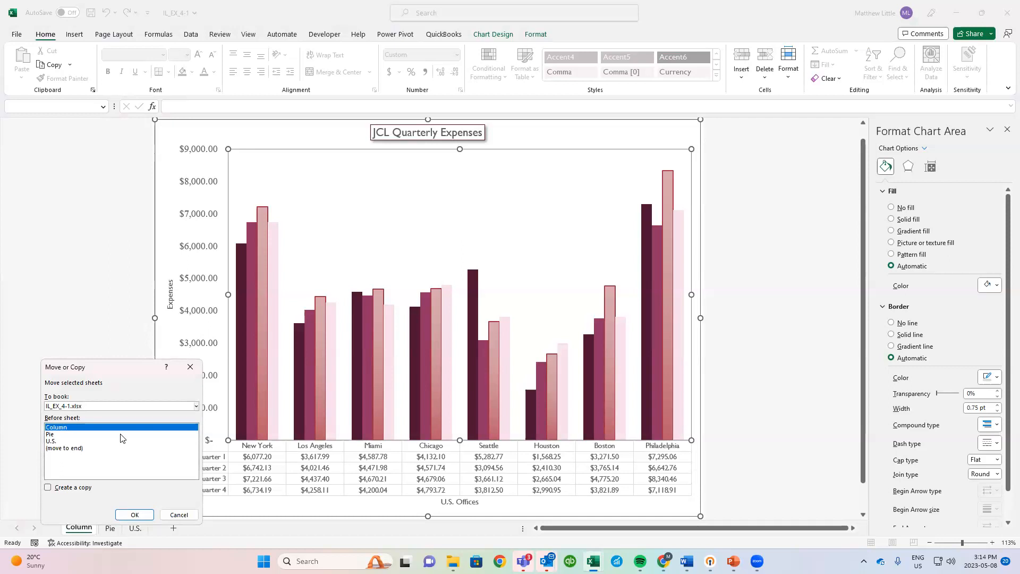
click(70, 449)
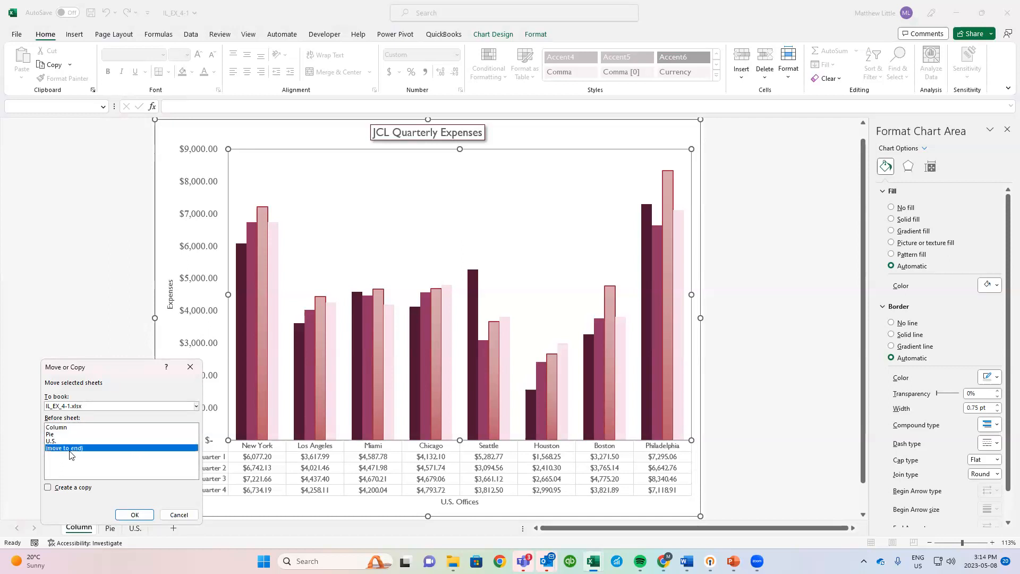
click(68, 489)
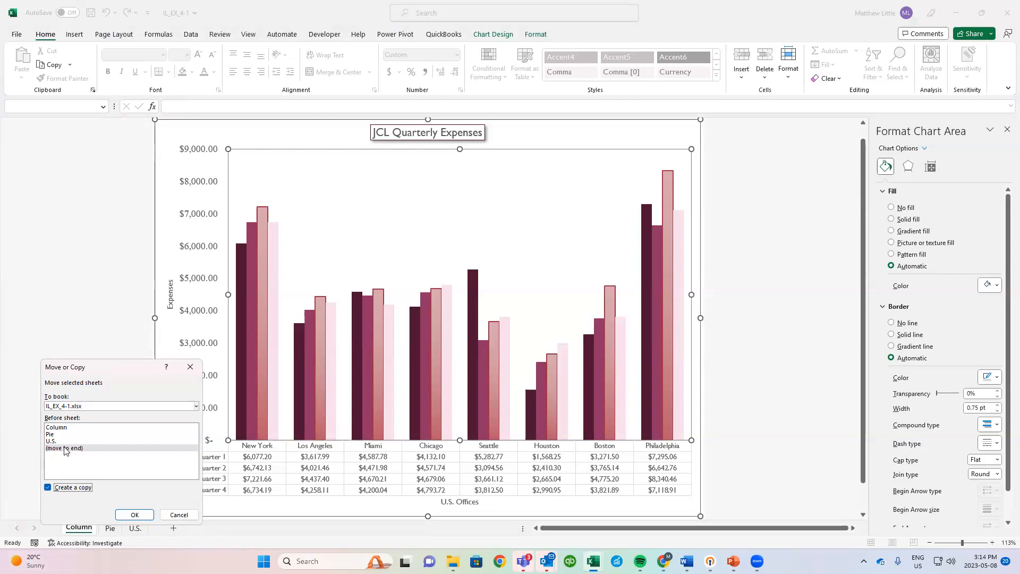
click(135, 514)
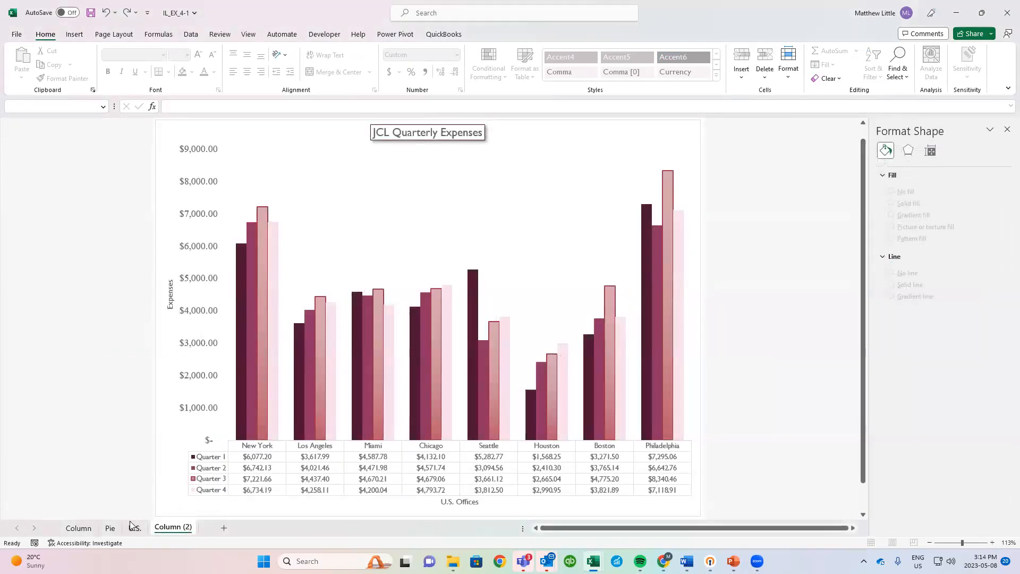
double_click(163, 528)
text(Trends)
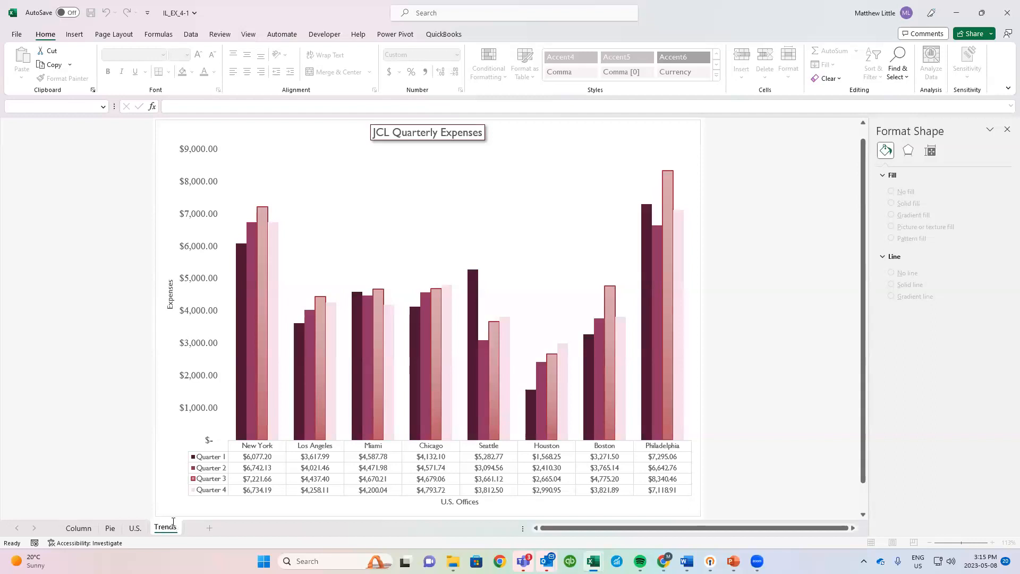
Step: Switch the Trends chart's rows and columns so the quarters form the horizontal axis and the offices become the series
click(456, 209)
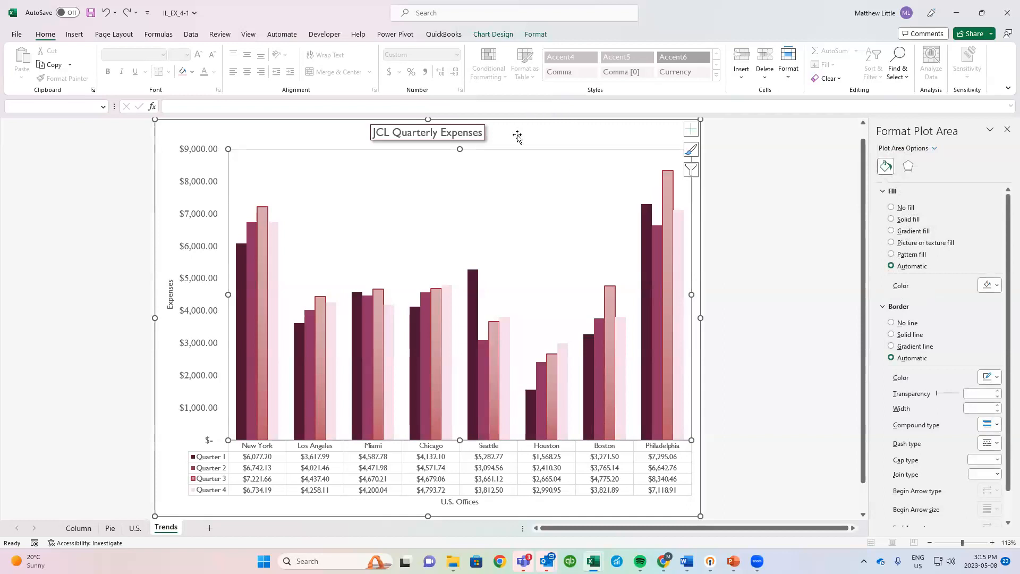
click(498, 37)
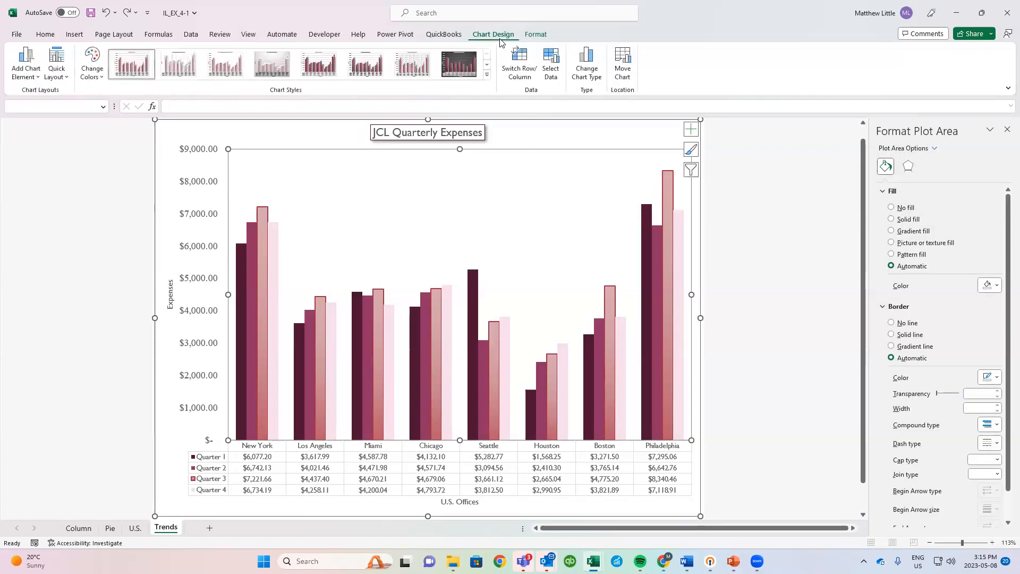
click(528, 69)
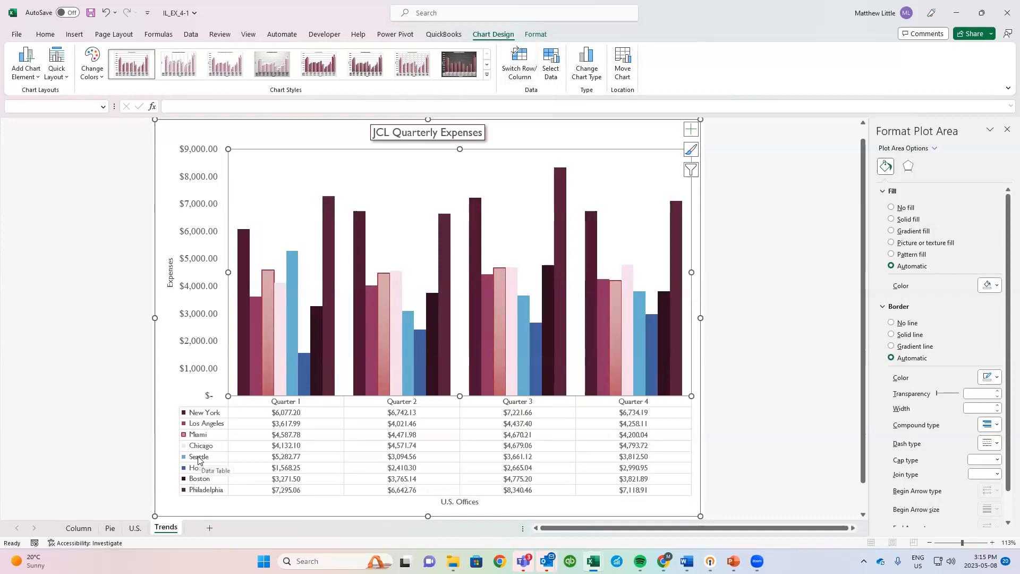
Step: Remove the data table from the Trends chart and add a legend at the bottom
click(691, 129)
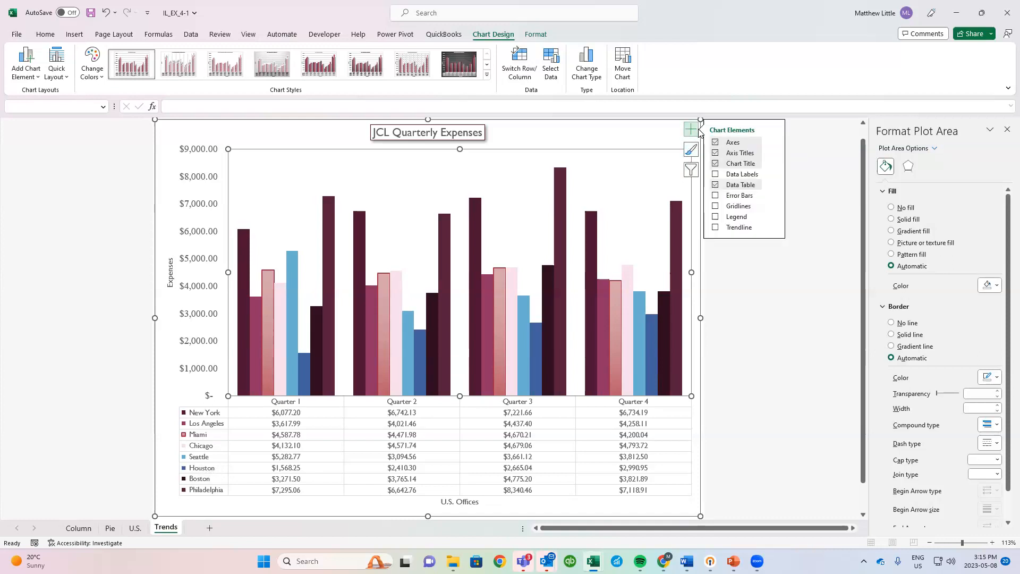
click(715, 185)
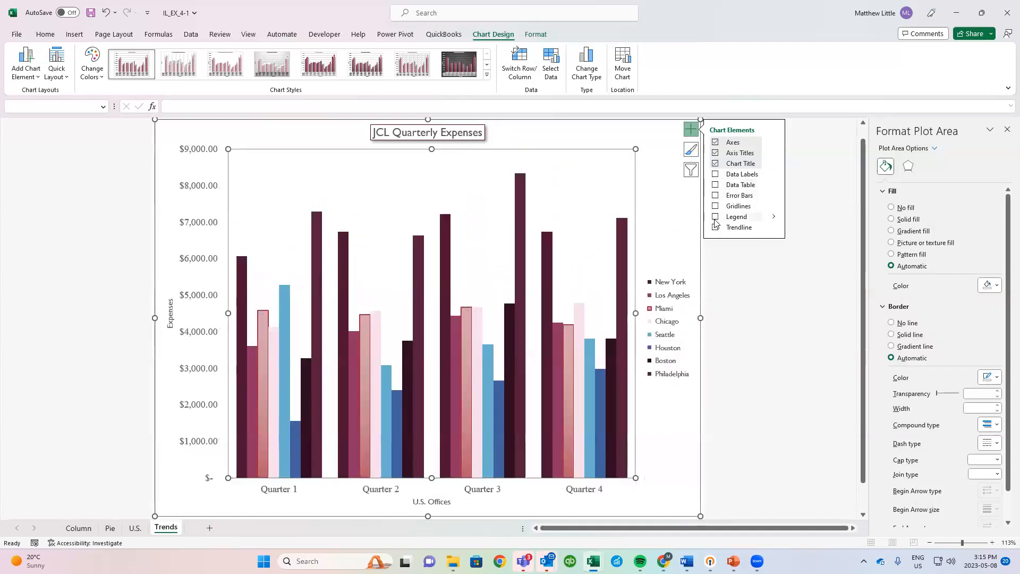
click(773, 217)
click(802, 257)
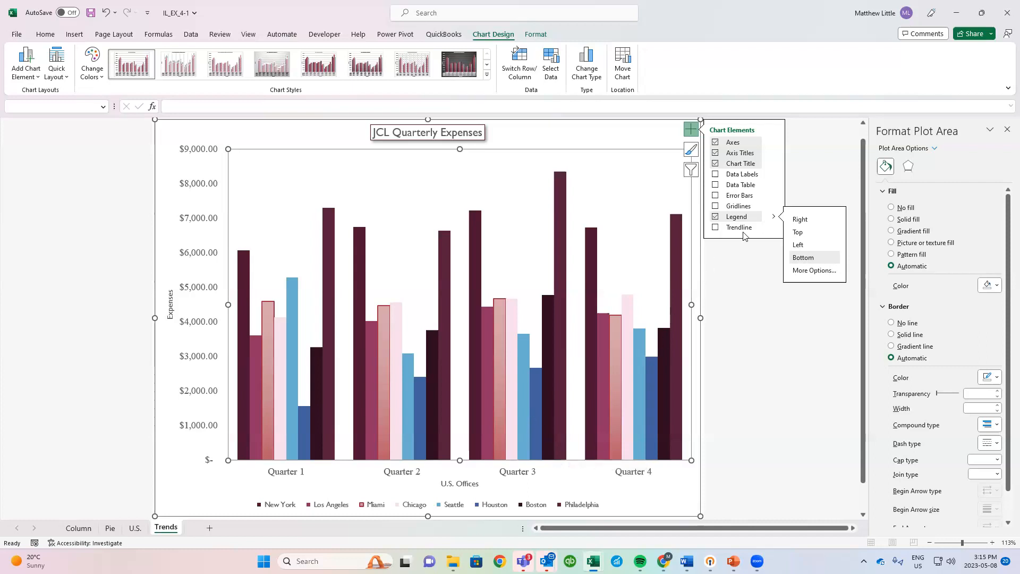
Step: Try a linear trendline based on the New York series in the Trends chart, and remove it
mouse_move(774, 232)
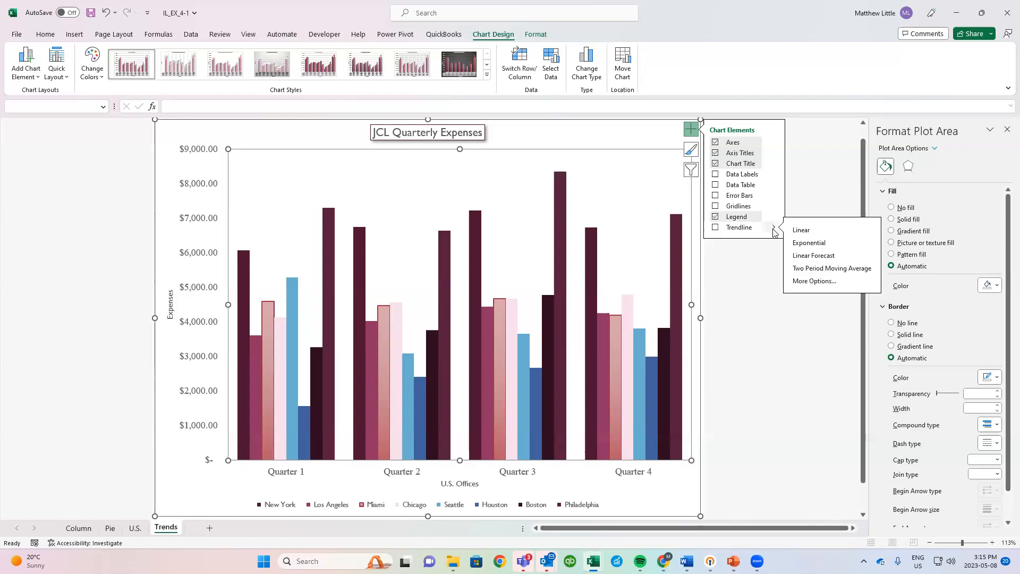
click(724, 227)
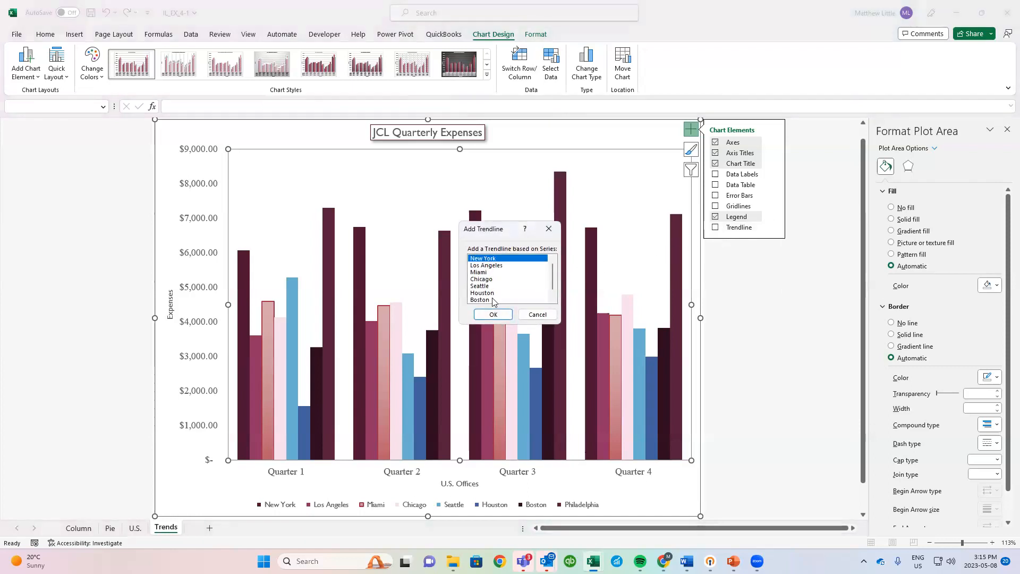
click(493, 316)
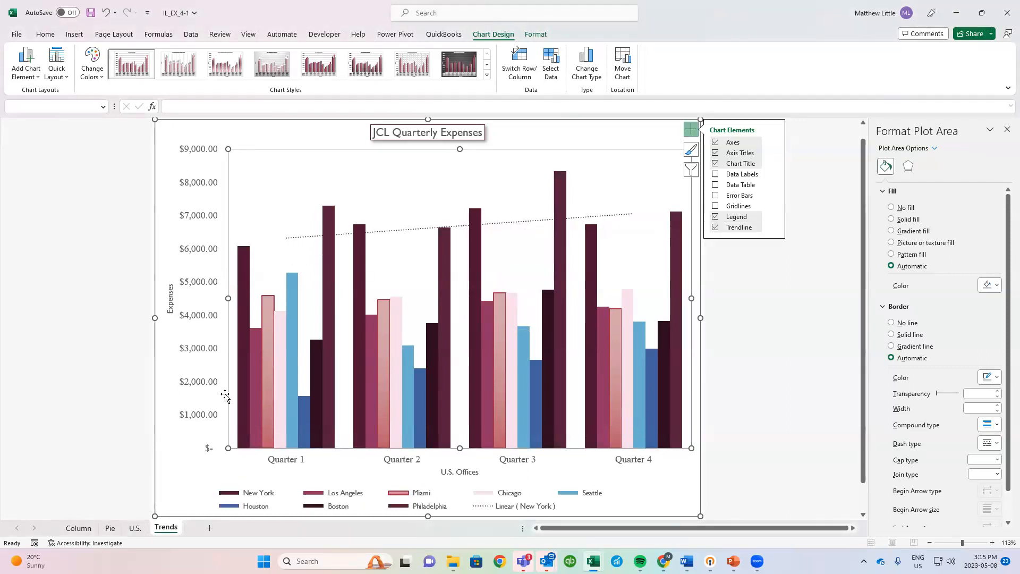
mouse_move(244, 256)
mouse_move(244, 278)
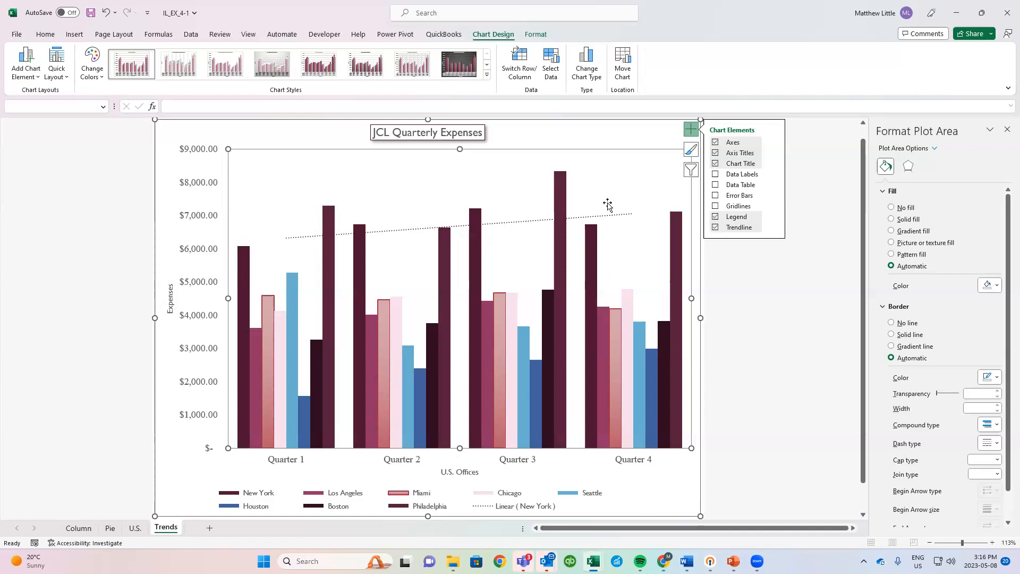
mouse_move(591, 266)
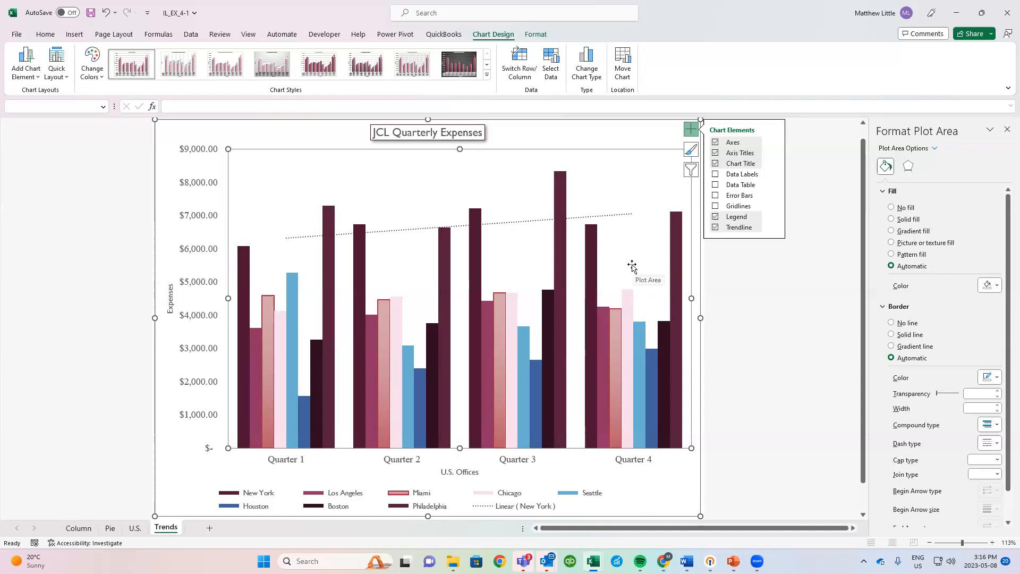
mouse_move(675, 257)
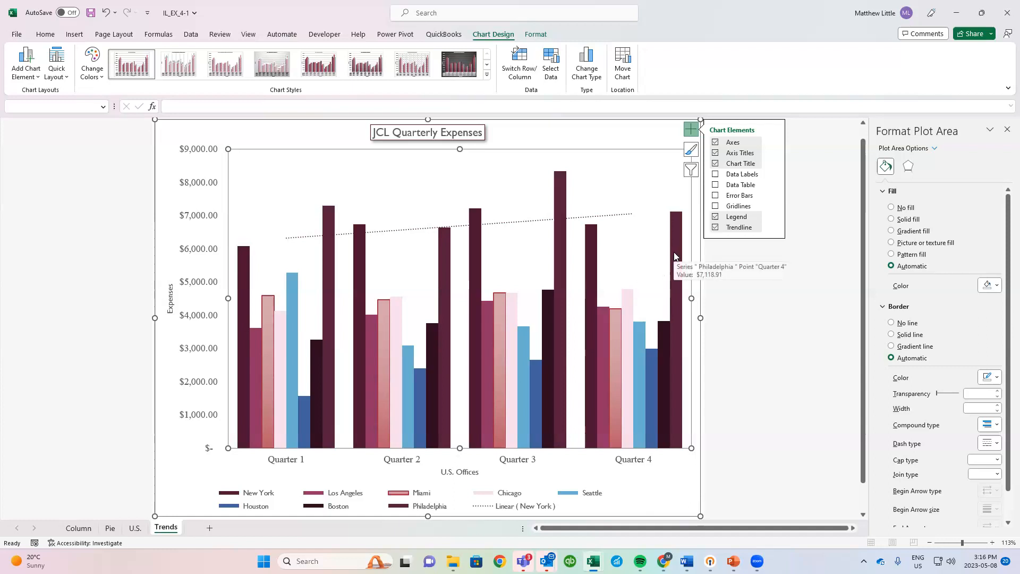
click(737, 228)
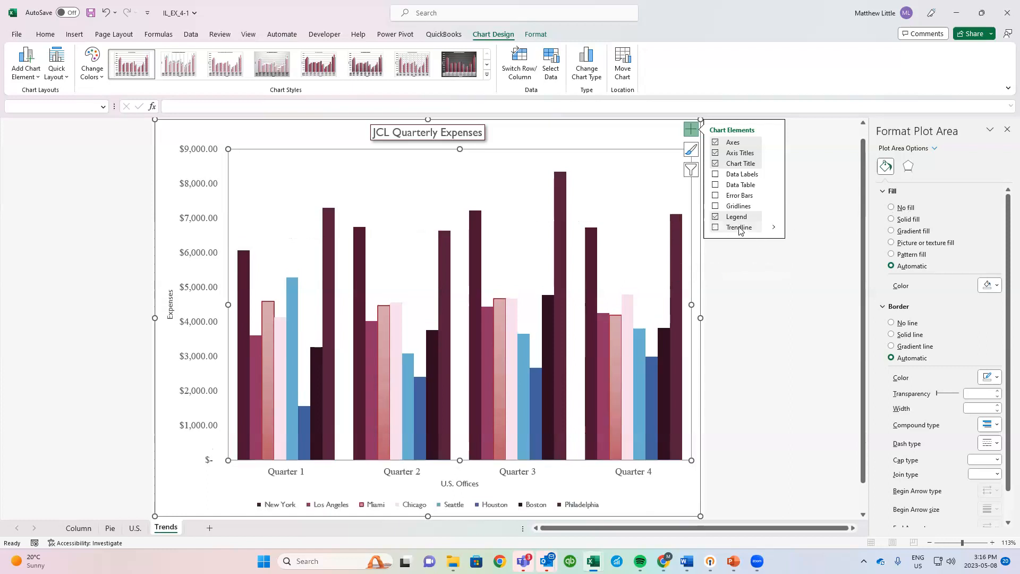
Step: Add a linear trendline based on the Houston series to the Trends chart
click(737, 228)
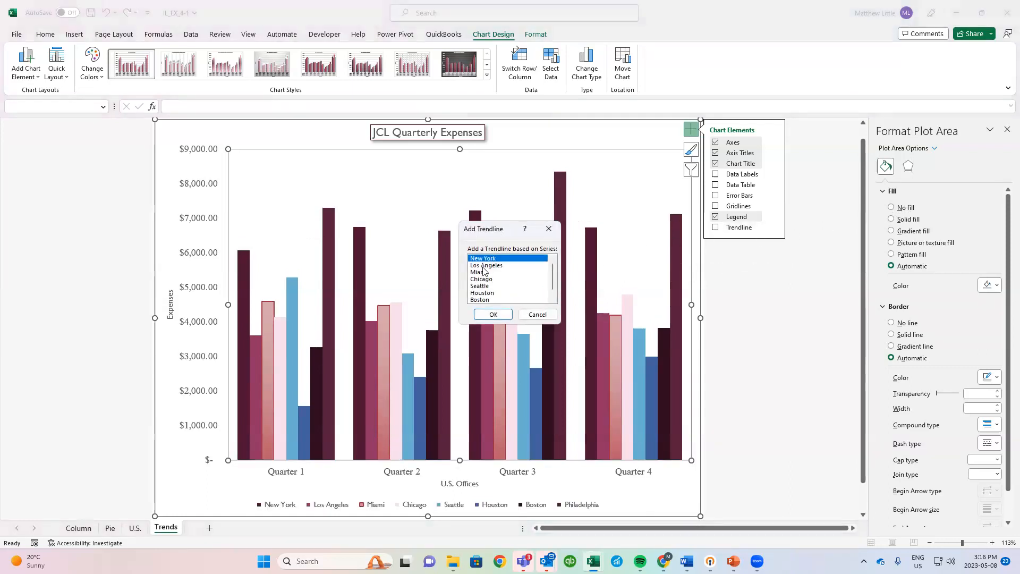
click(488, 293)
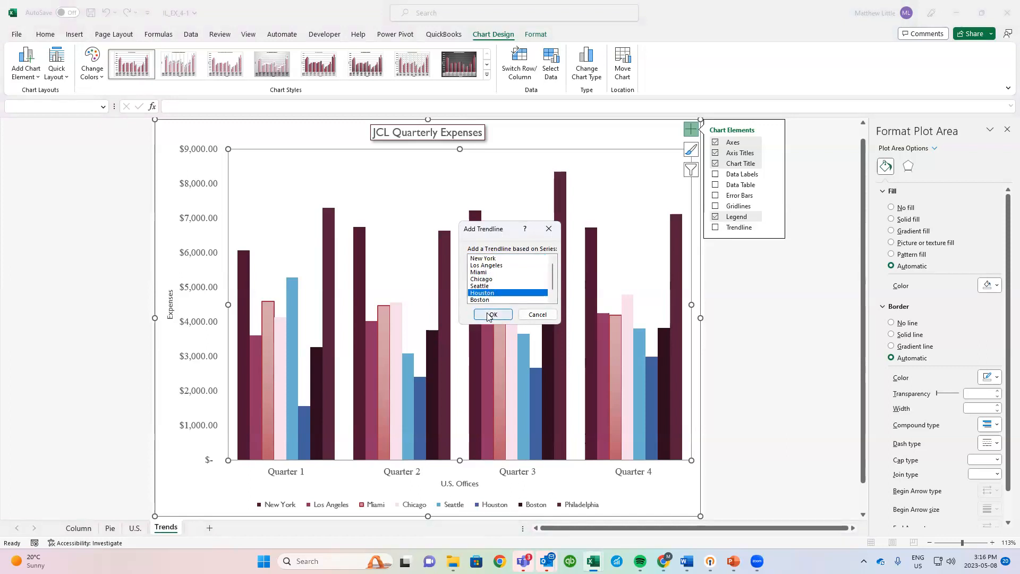
click(491, 315)
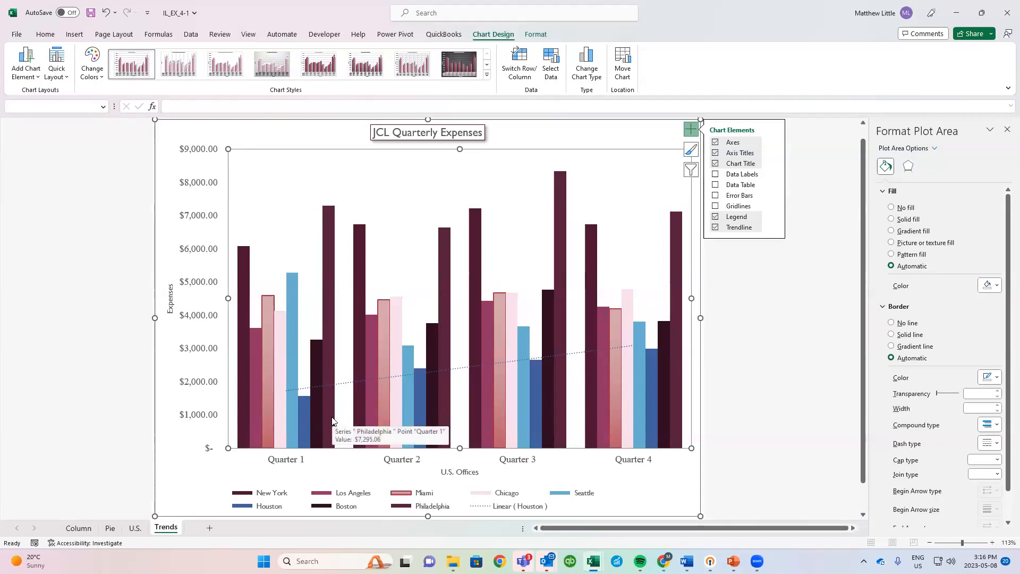
click(245, 412)
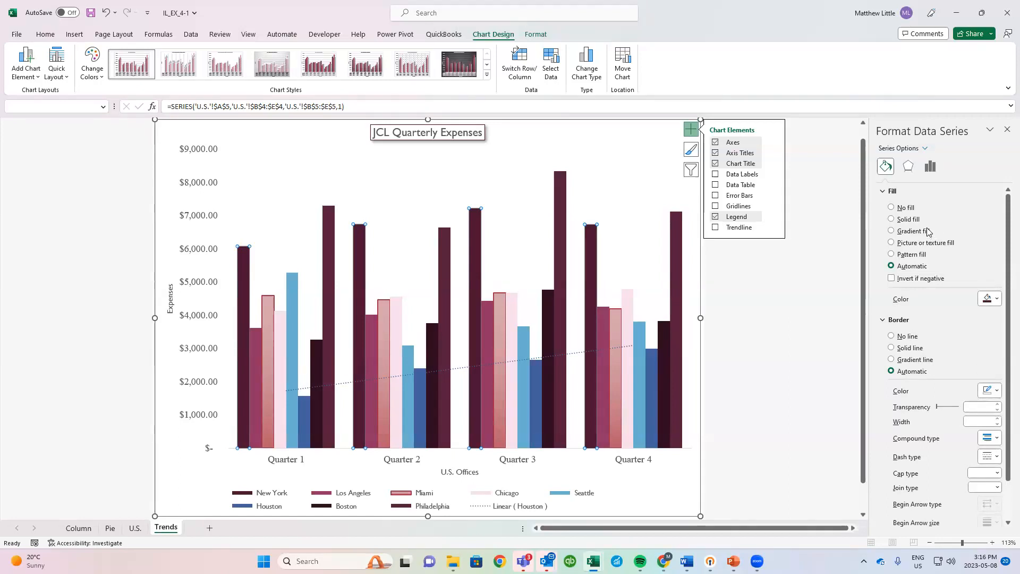
click(935, 171)
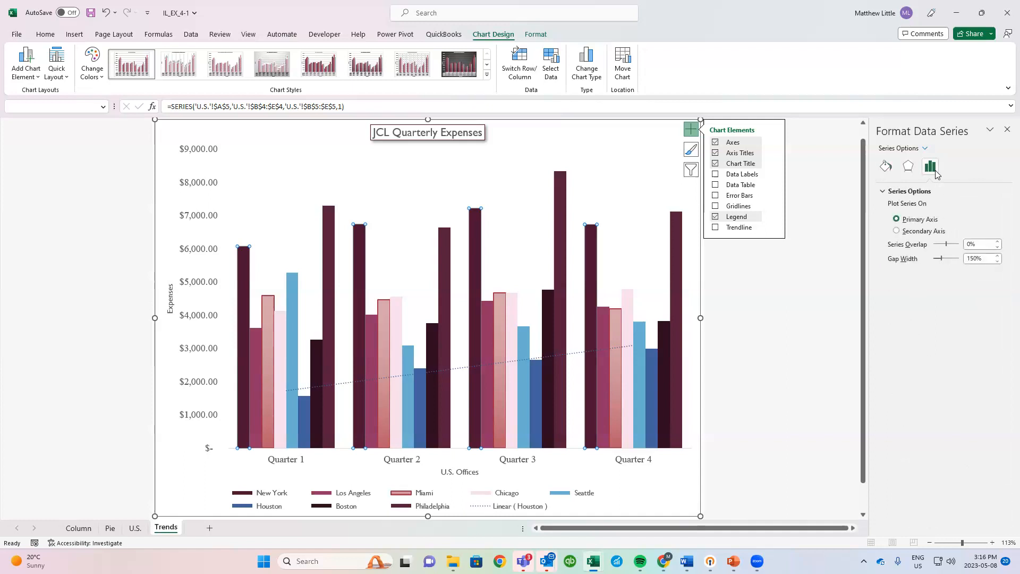
mouse_move(637, 373)
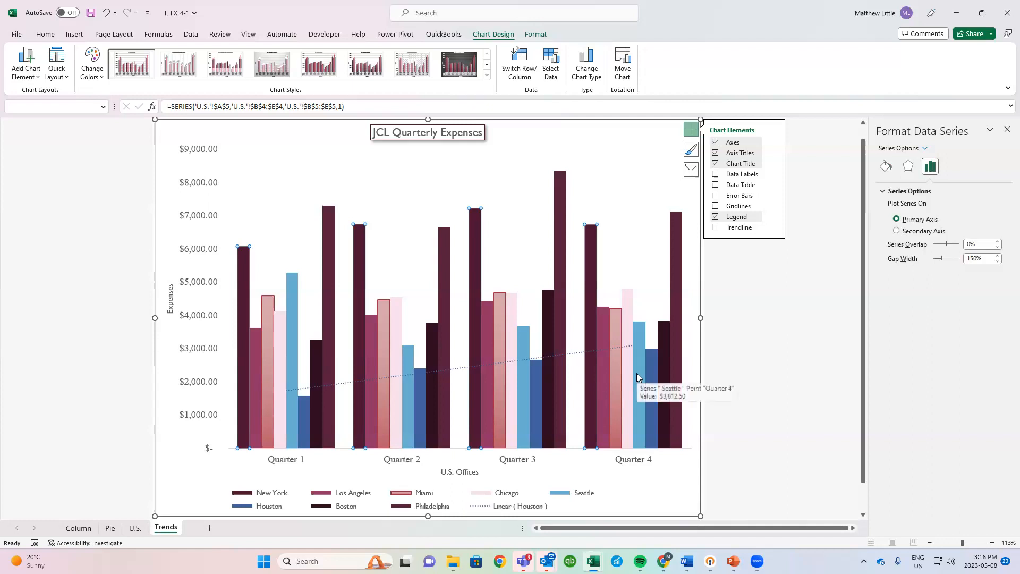
Step: Remove the existing trendline from the Trends chart and add a linear trendline based on the New York series
click(635, 267)
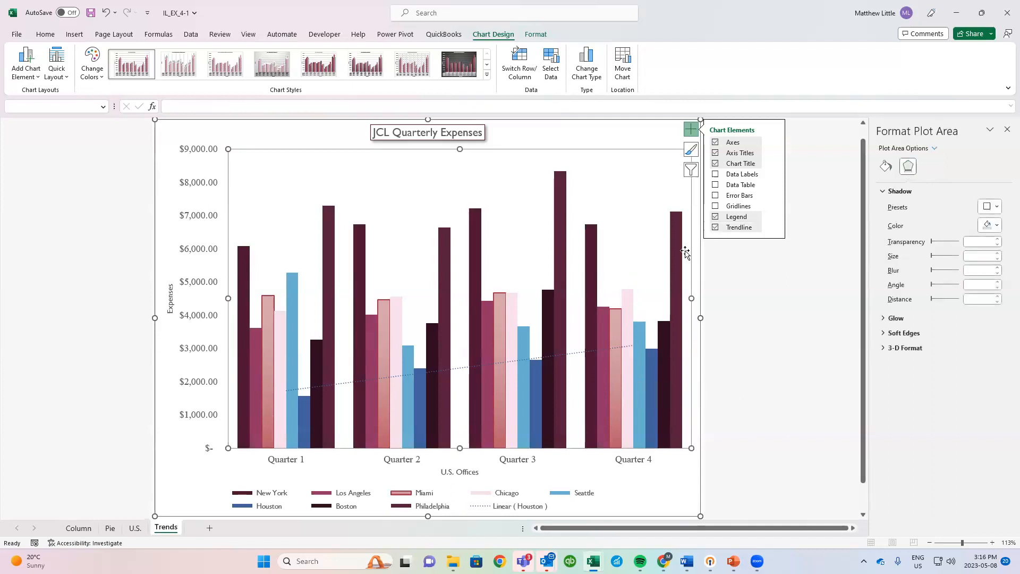
click(749, 228)
click(749, 230)
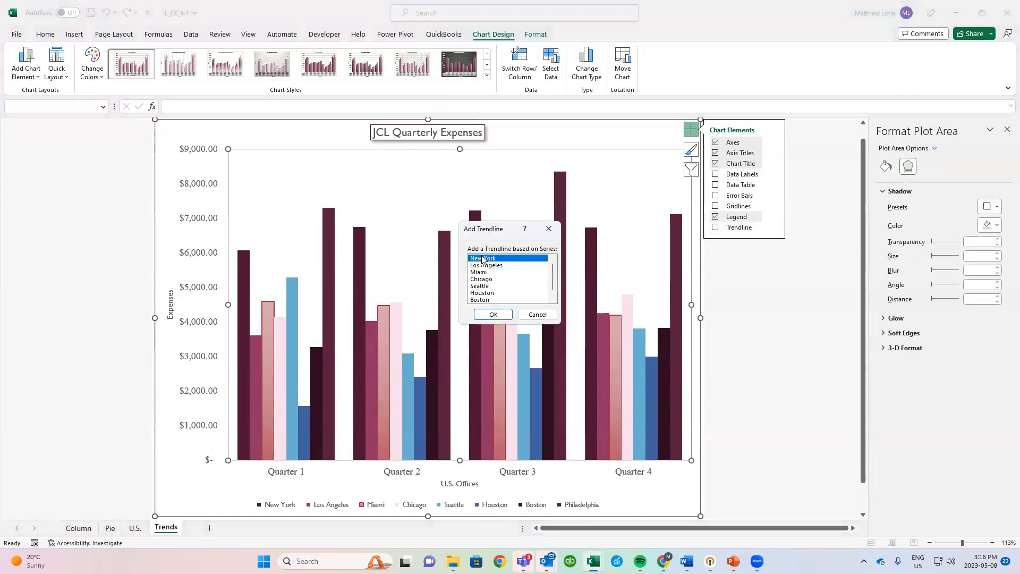
click(485, 295)
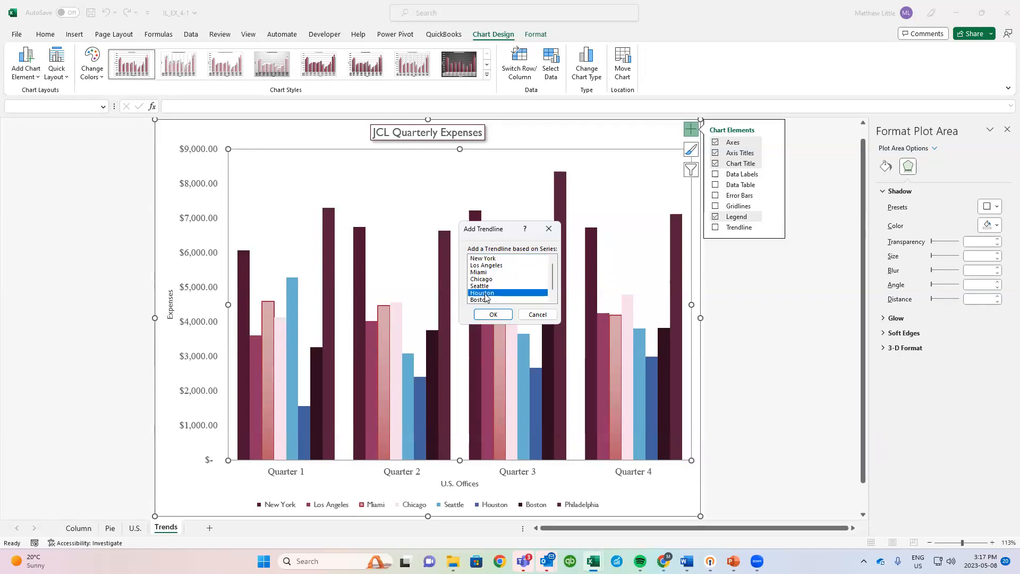
double_click(488, 259)
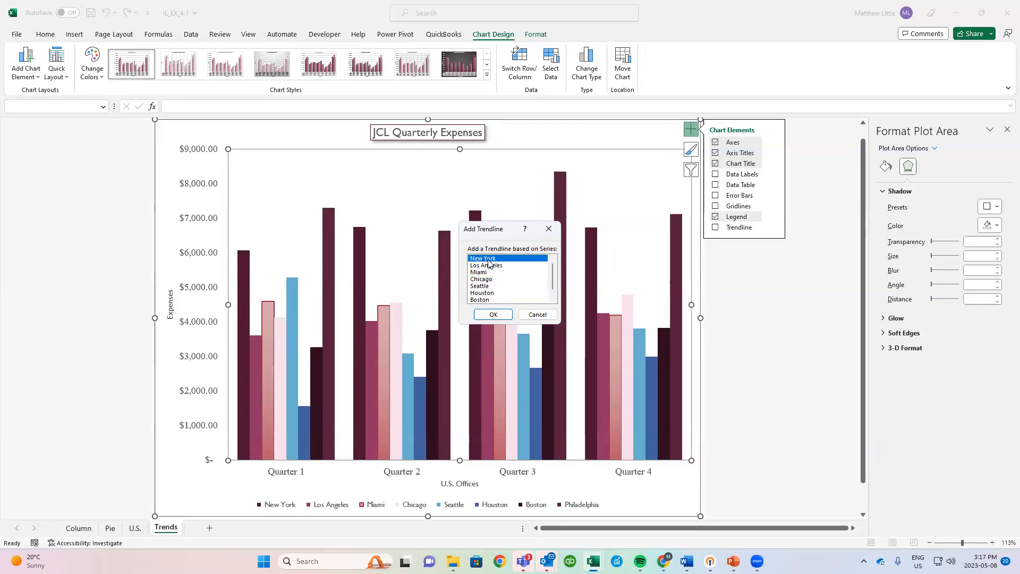
Step: Add a second linear trendline to the Trends chart, based on the Houston series
click(774, 227)
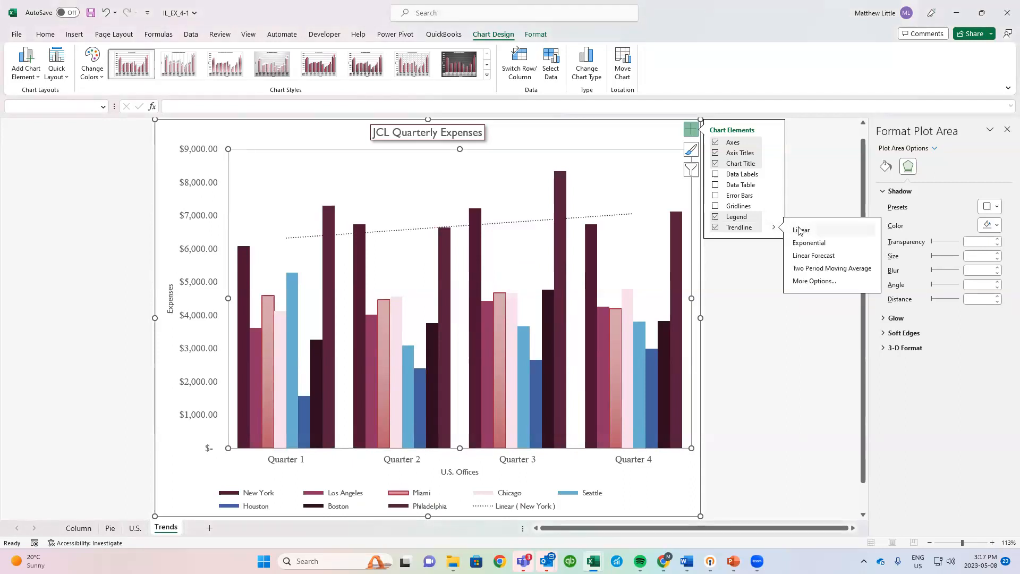
click(796, 231)
double_click(497, 296)
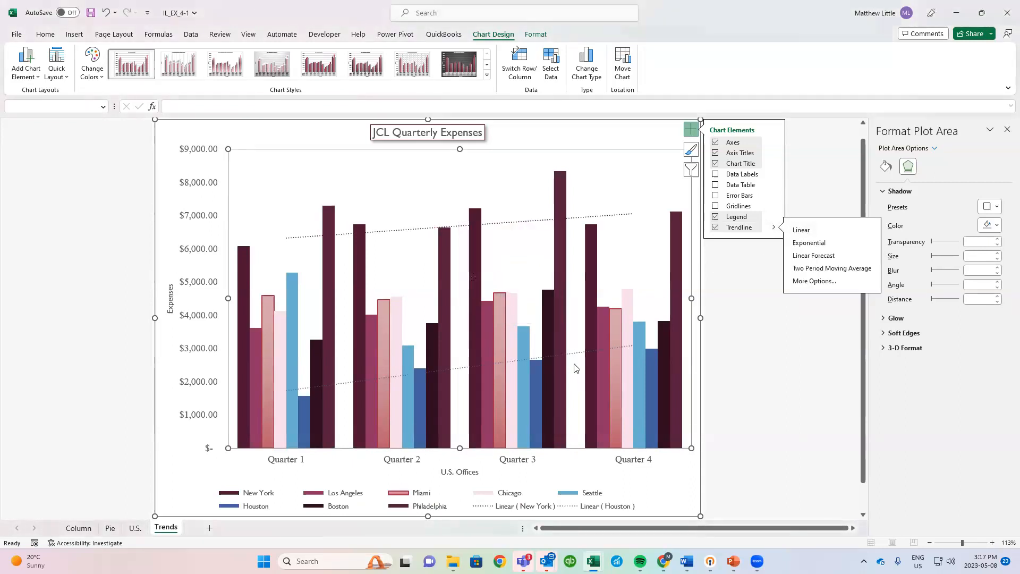
Step: Set the New York trendline to forecast 1 period forward
mouse_move(517, 343)
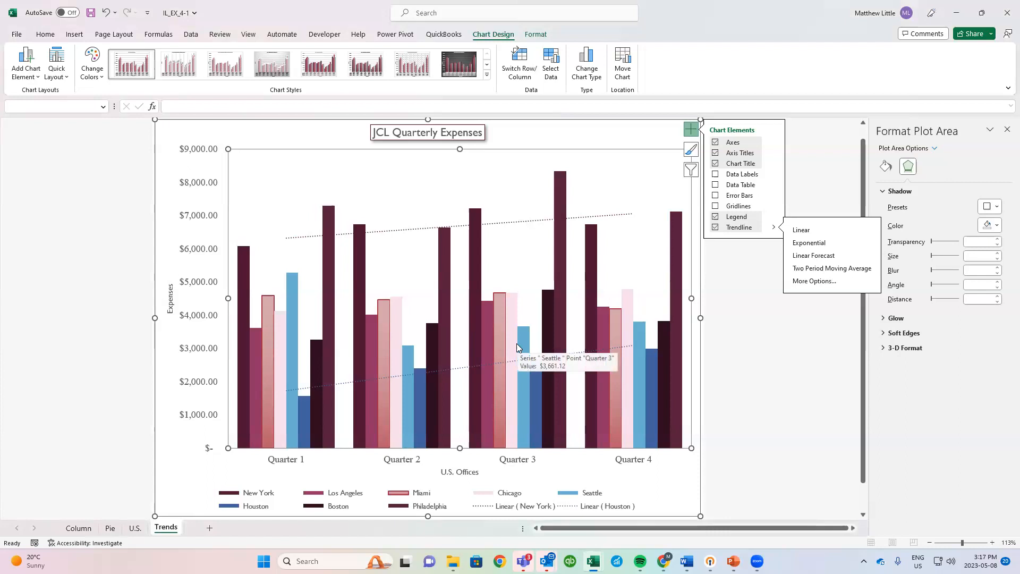
click(611, 218)
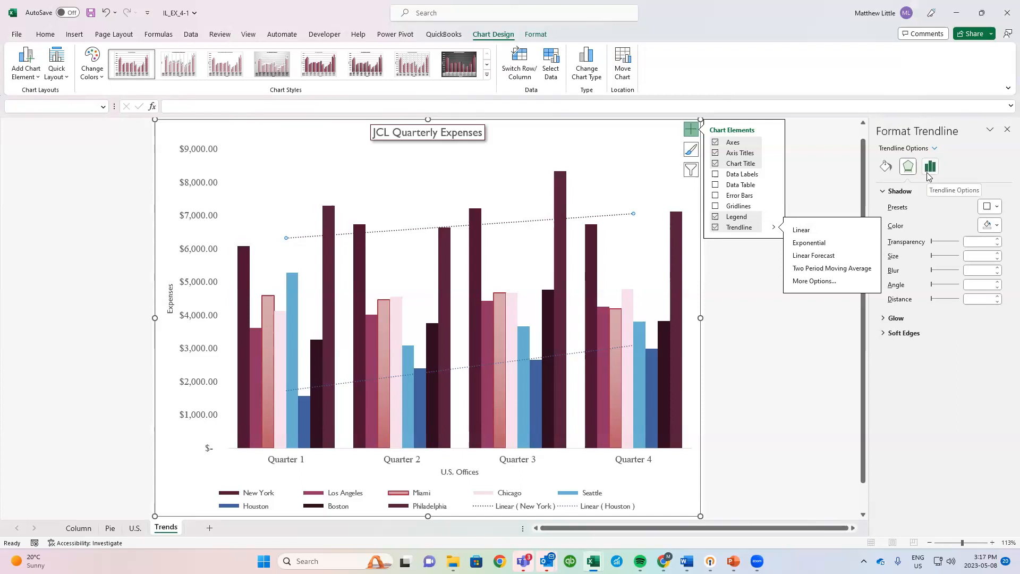
click(888, 174)
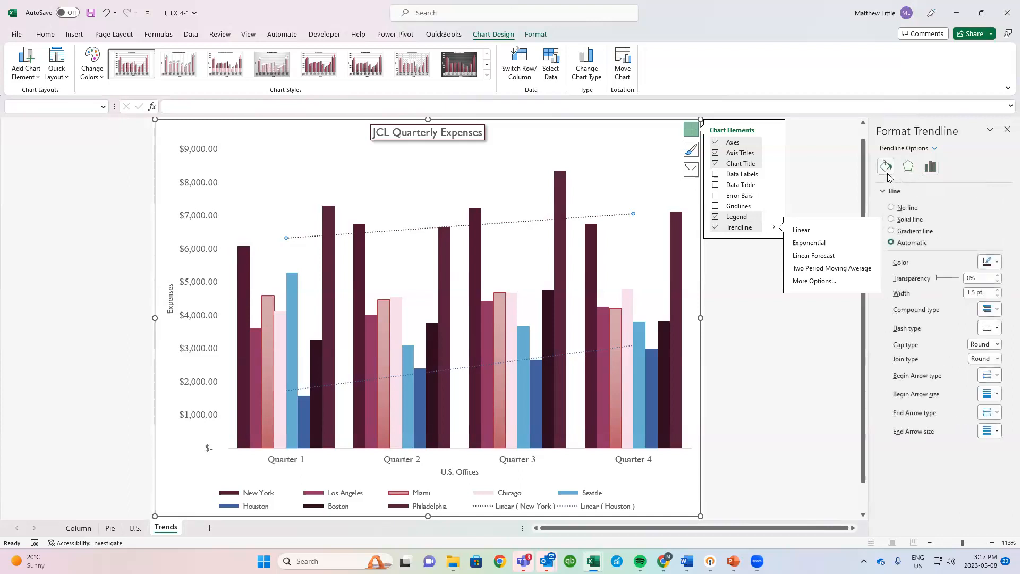
click(931, 166)
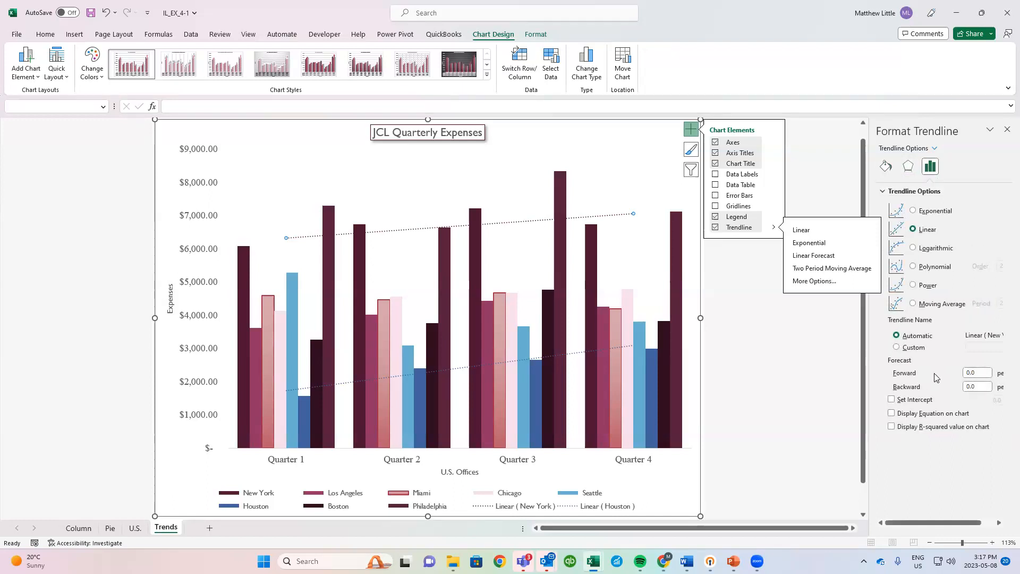
drag(977, 376, 956, 374)
text(1)
key(Tab)
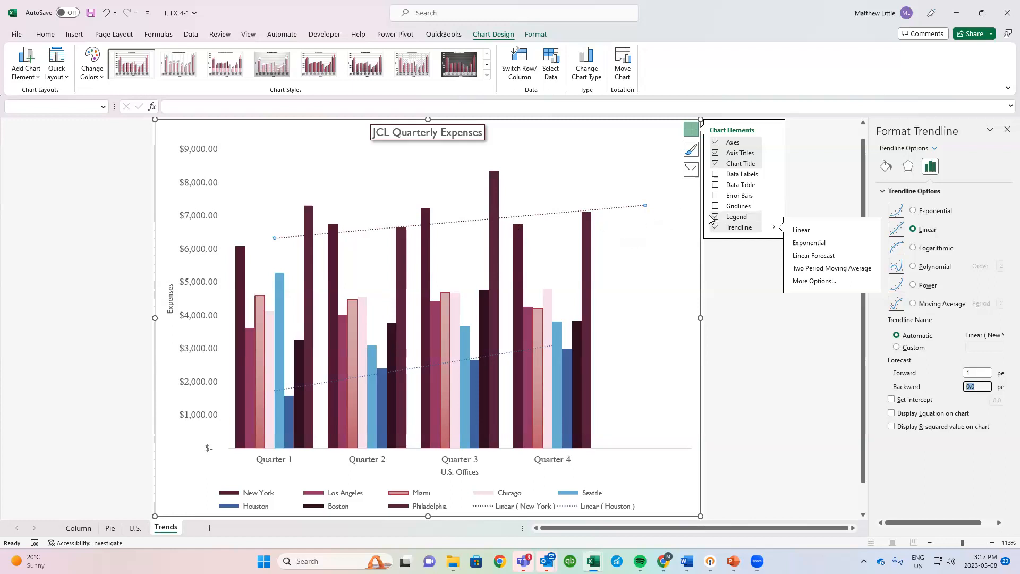
Step: Set the New York trendline's line width to 2.5 pt and close its formatting options
click(889, 171)
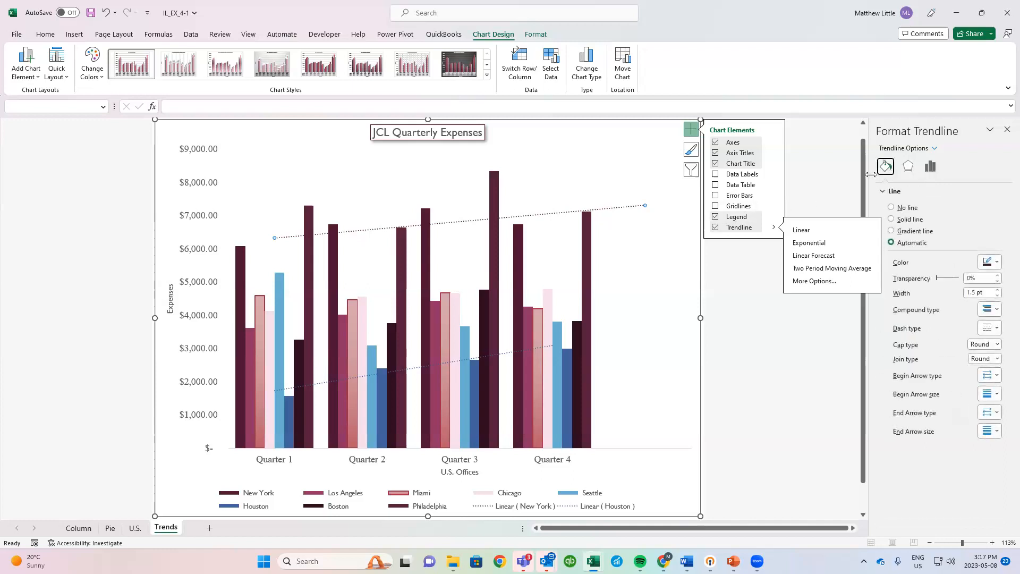
click(998, 290)
click(998, 290)
click(998, 290)
click(998, 290)
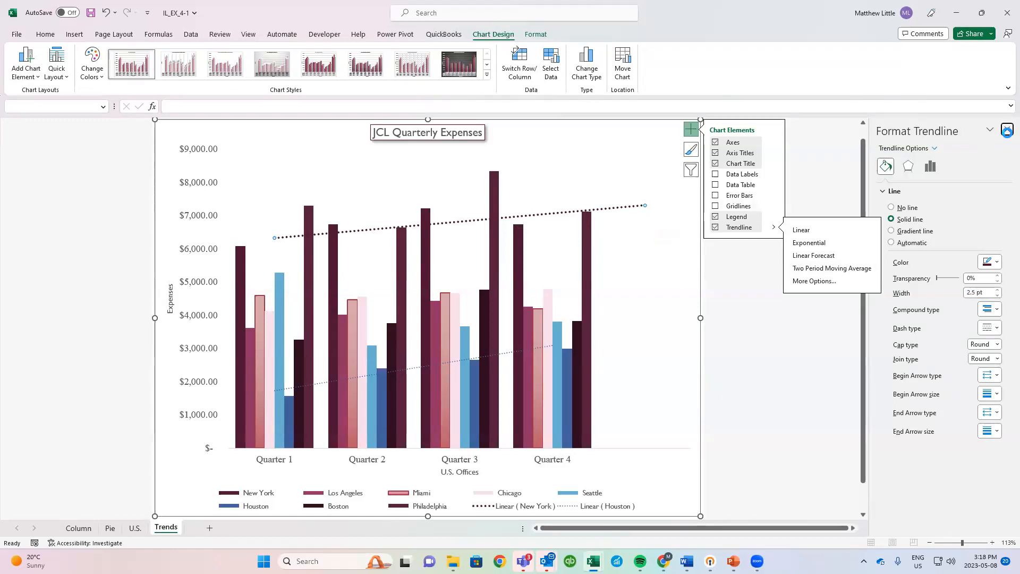
click(1007, 129)
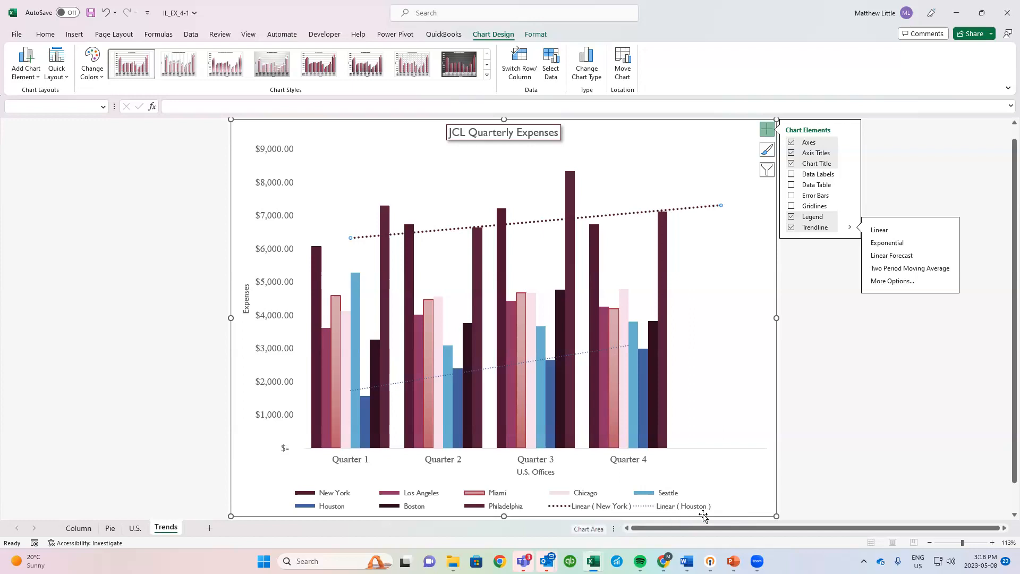
Step: Open the Houston trendline's formatting options and set it to forecast 1 period forward
double_click(585, 355)
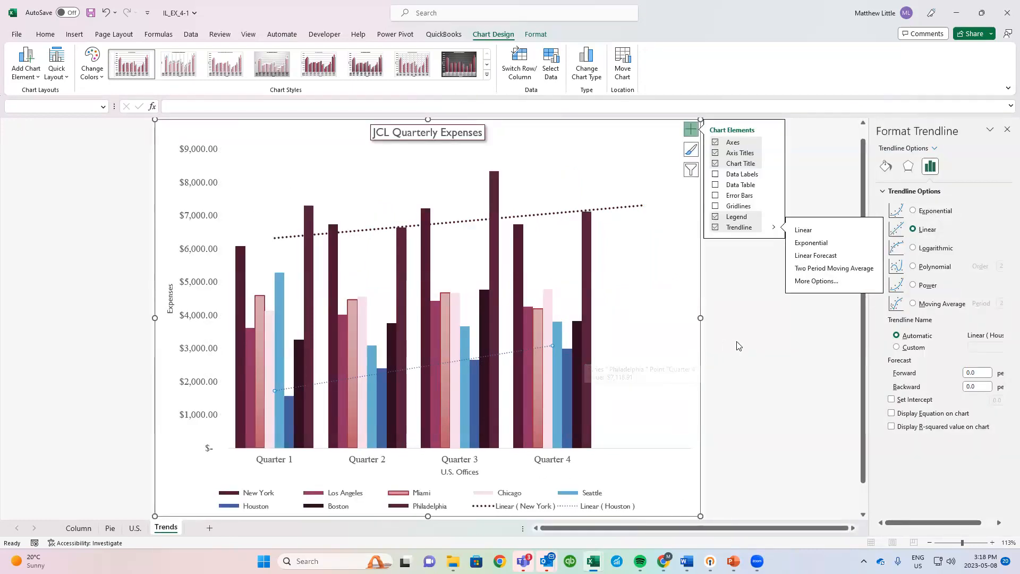
click(973, 373)
text(1)
key(Tab)
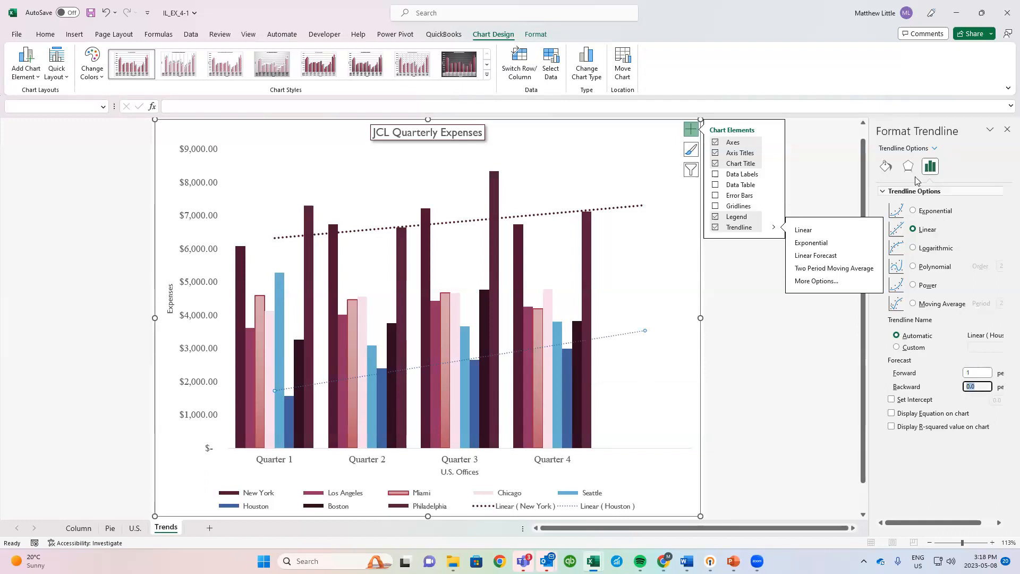
Step: Set the Houston trendline's line width to 2.5 pt, close its formatting options and deselect the trendline
click(890, 171)
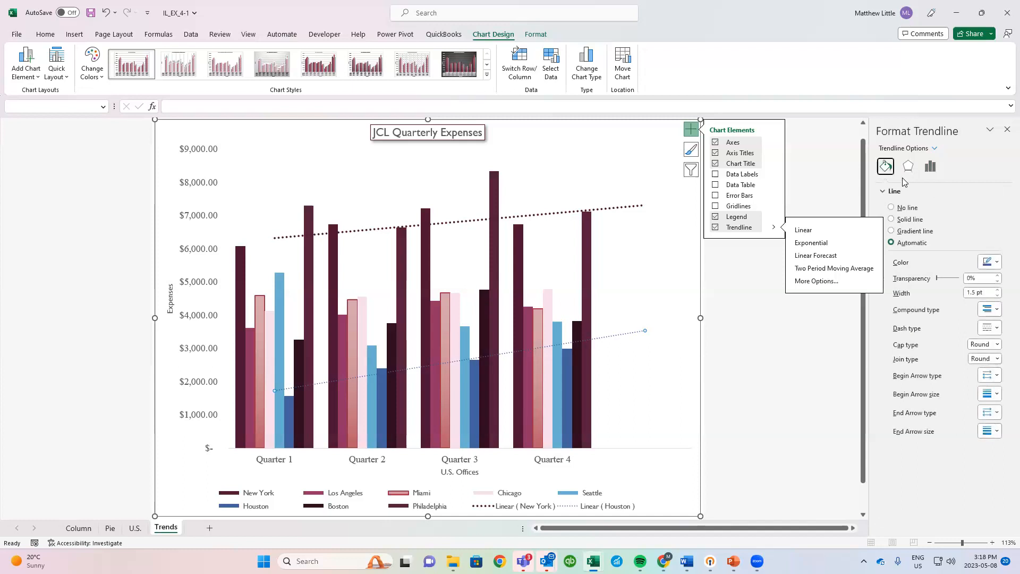
click(997, 290)
click(998, 290)
click(998, 290)
click(997, 291)
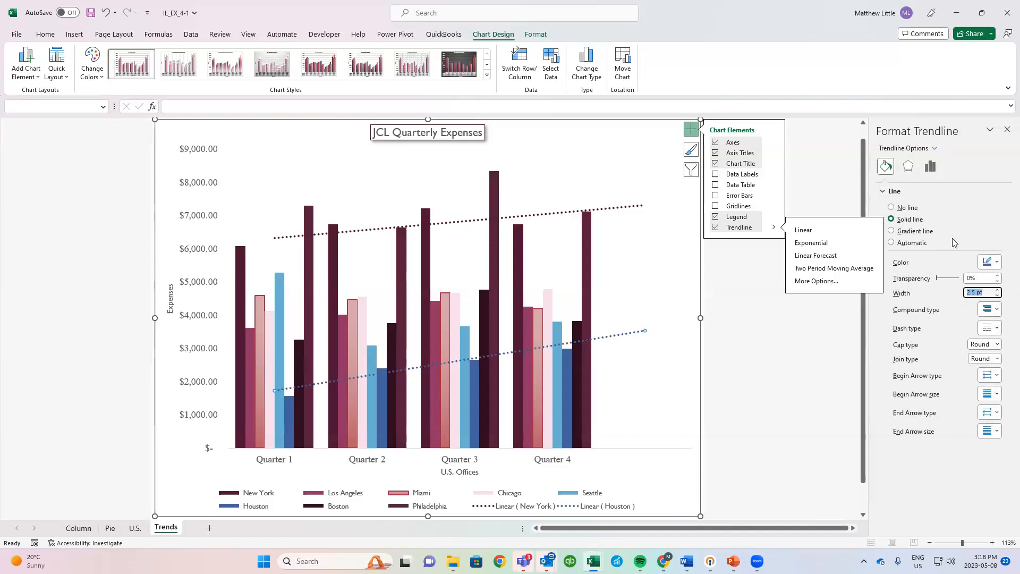
click(1006, 126)
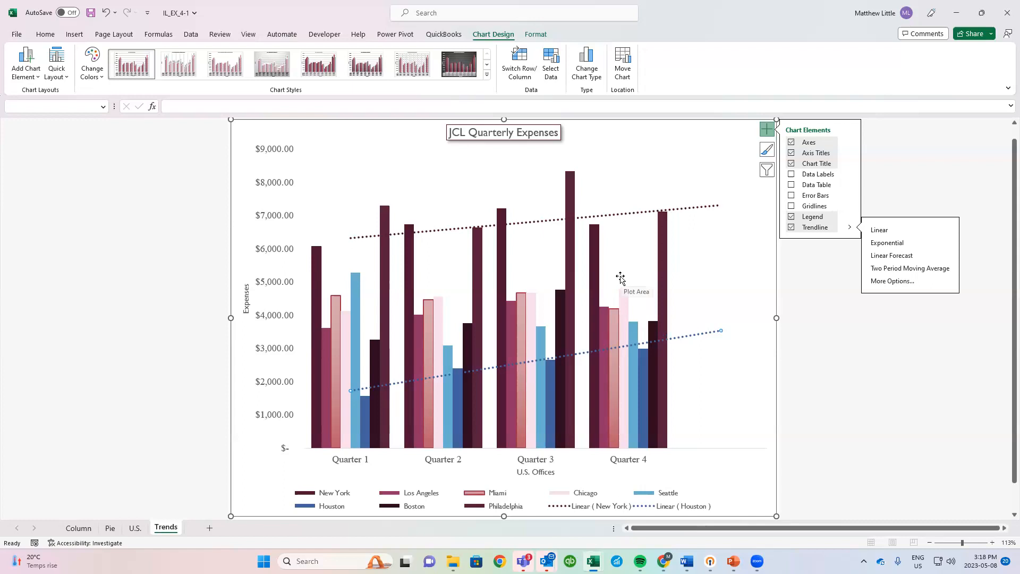
click(658, 166)
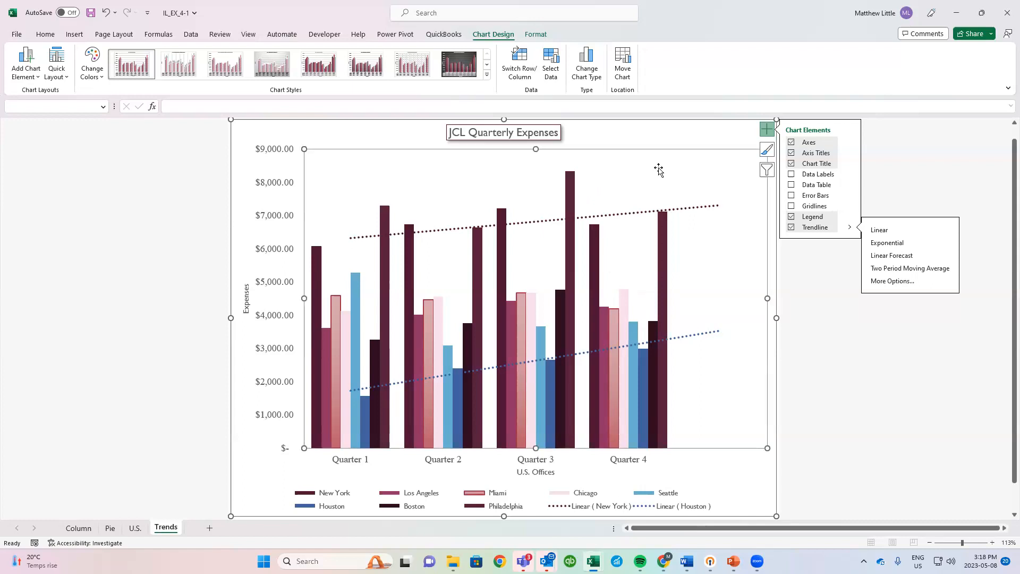